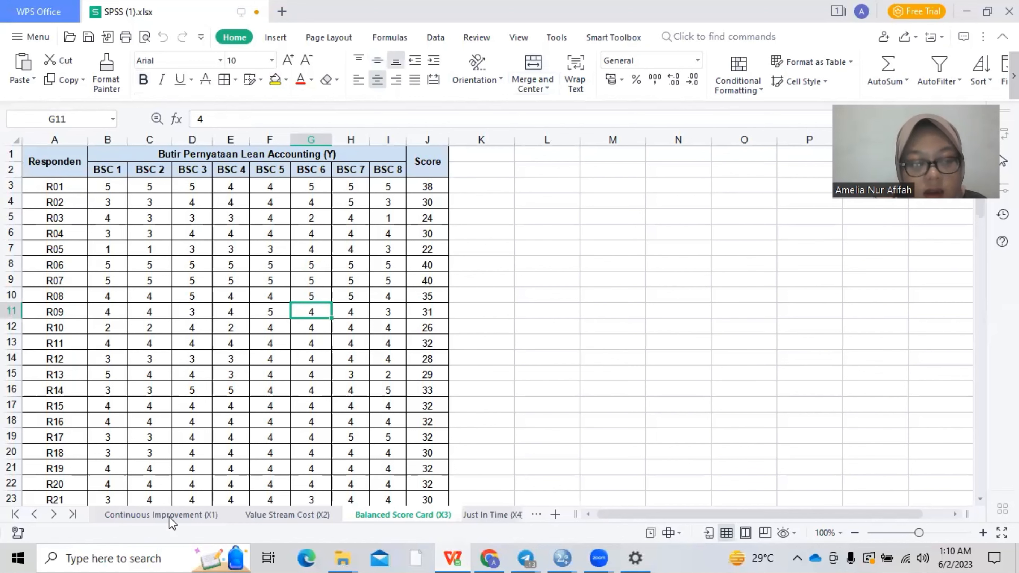
- Review the respondents' questionnaire scores on the sheets from Lean Accounting (Y) to Just In Time (X4), down to the last rows
click(172, 518)
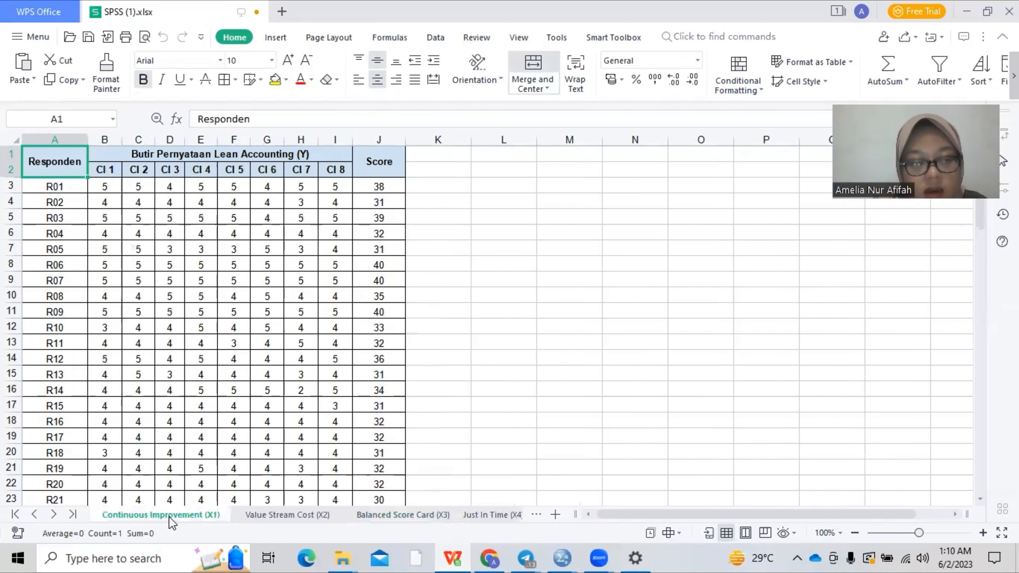
click(473, 339)
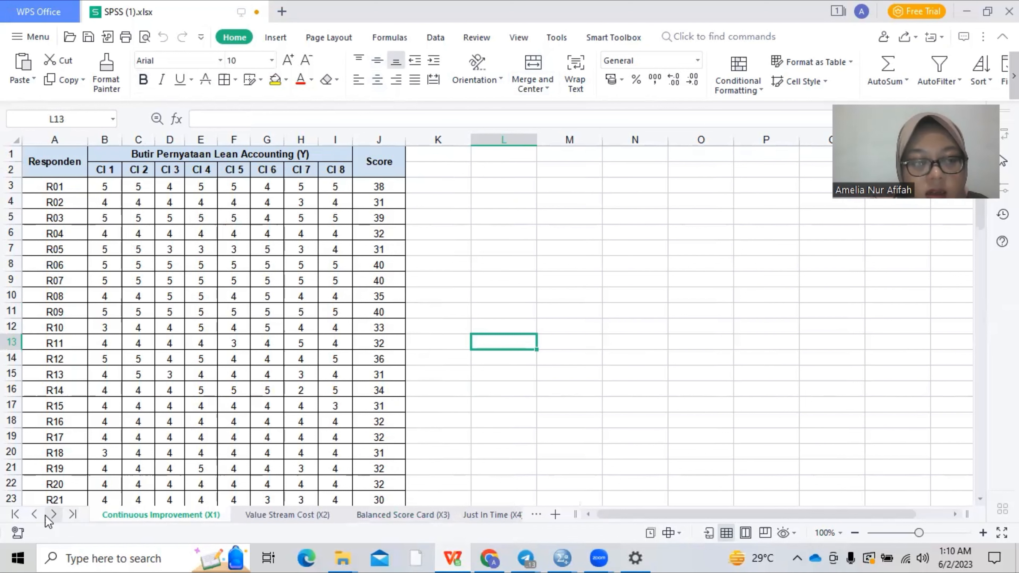
click(36, 515)
click(169, 516)
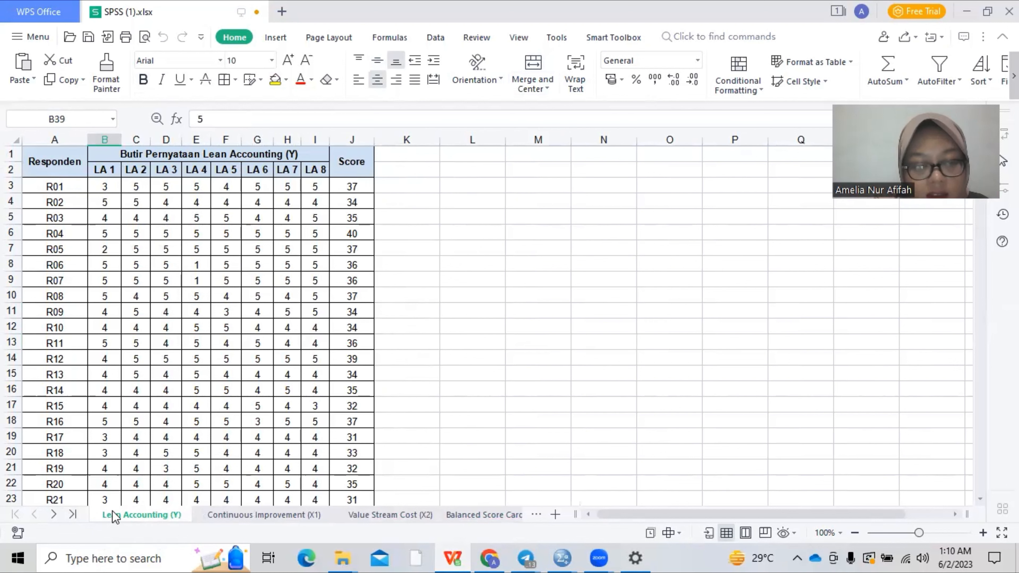
click(261, 515)
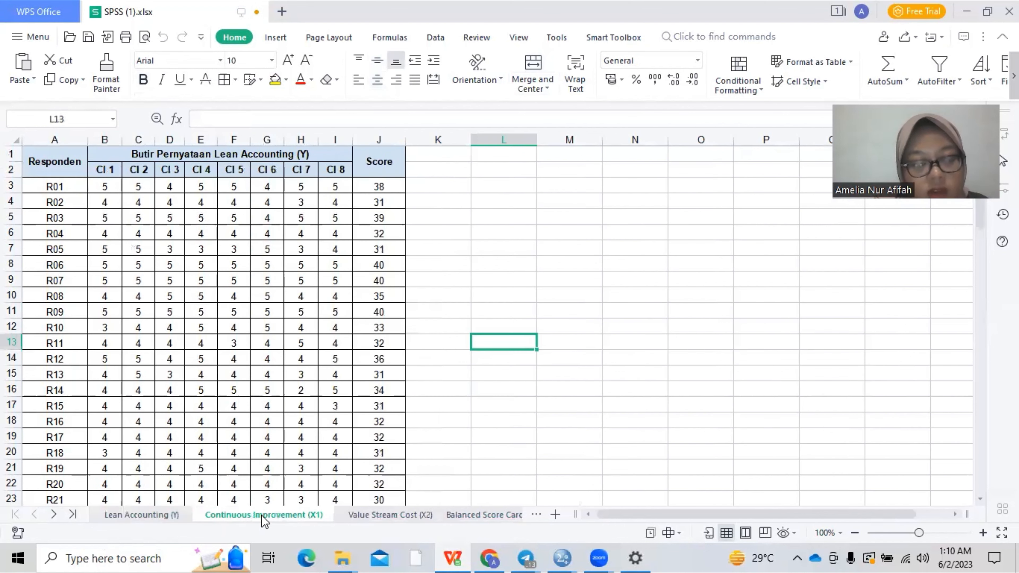
click(369, 516)
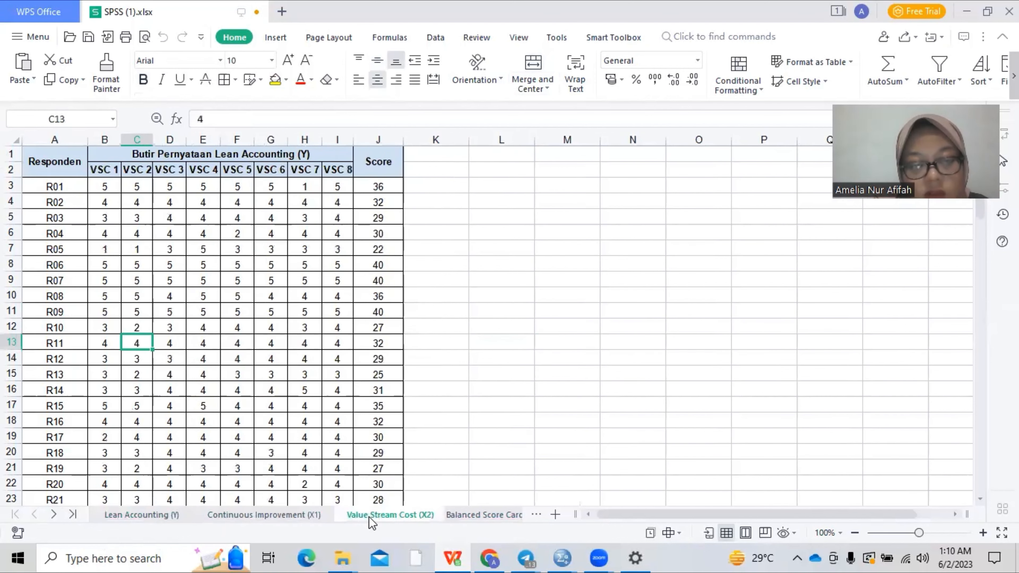
click(480, 515)
click(495, 515)
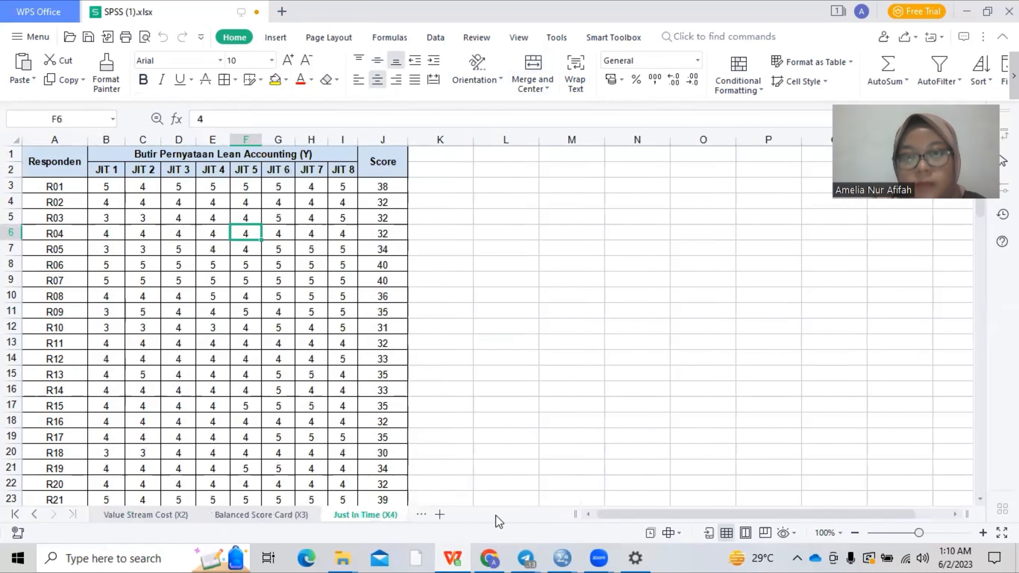
click(155, 198)
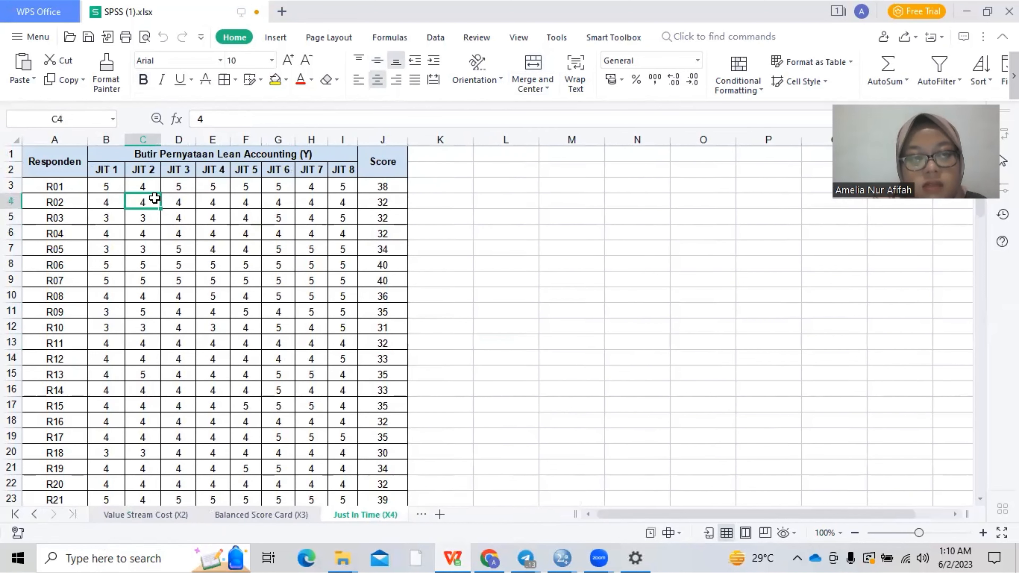
scroll(380, 413, down, 20)
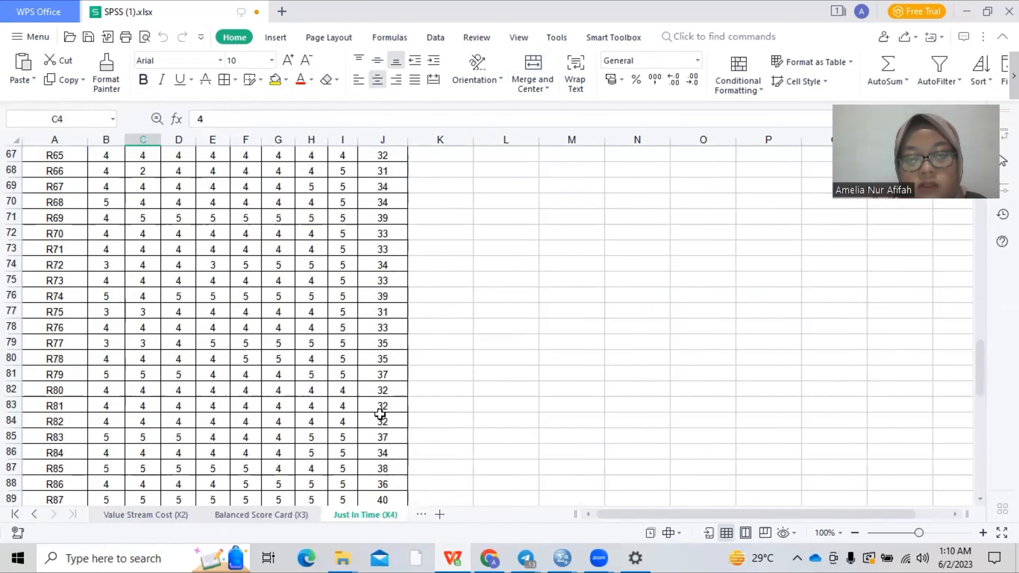
scroll(380, 413, down, 10)
scroll(380, 413, up, 20)
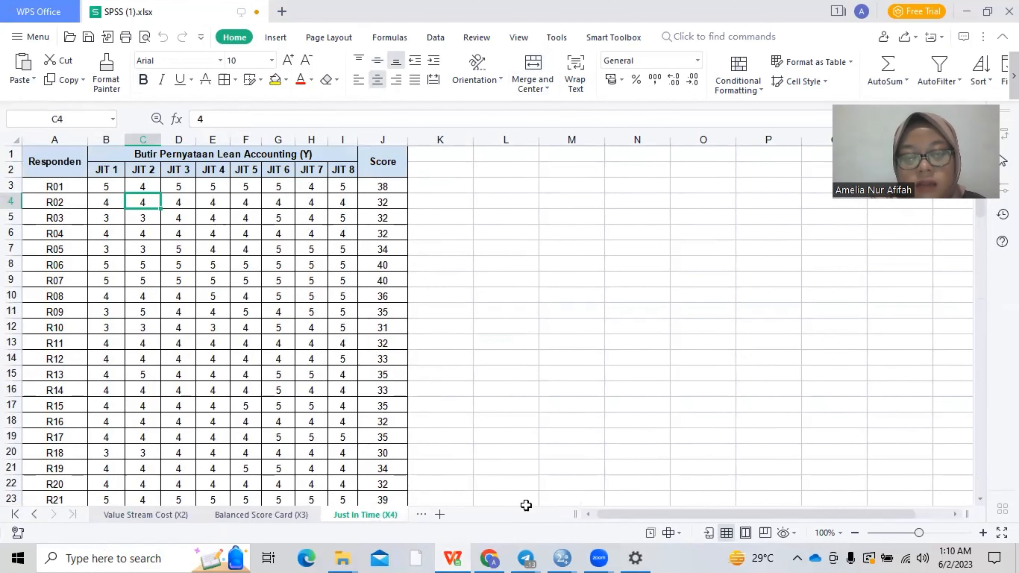
- Switch to the empty Untitled1 dataset in SPSS and open the first variable's name for editing in the variable definitions
mouse_move(567, 557)
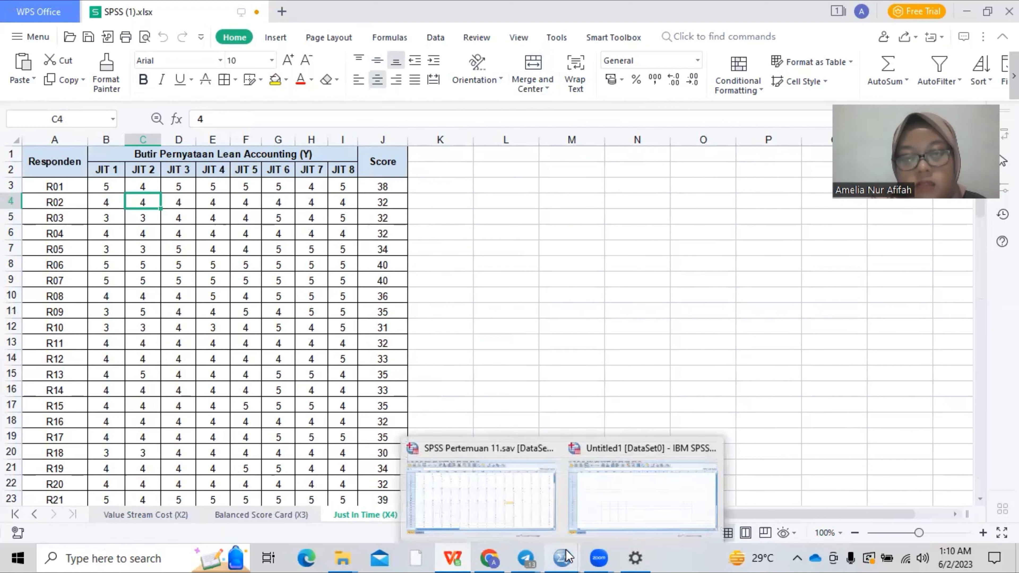
click(646, 493)
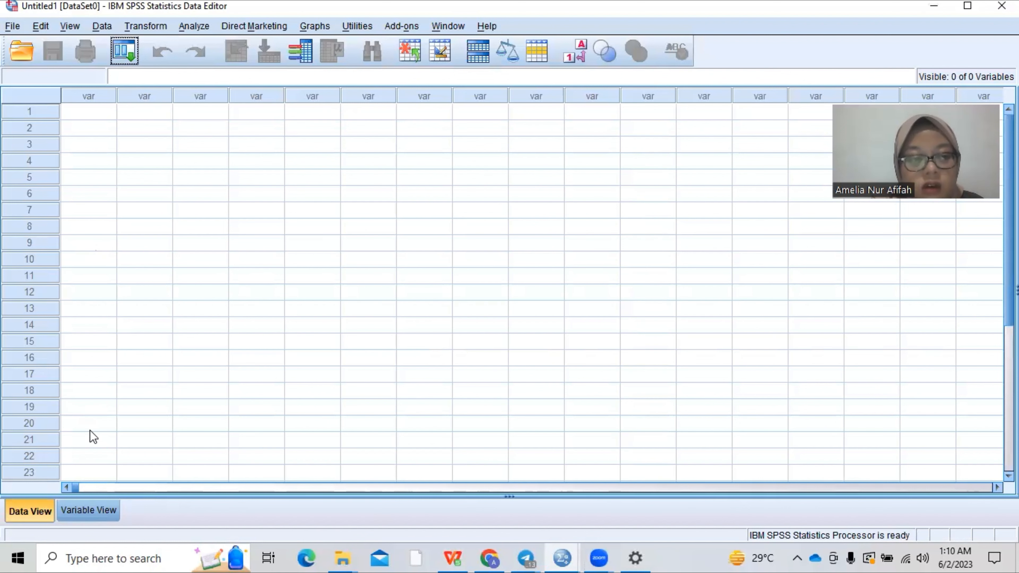
click(88, 509)
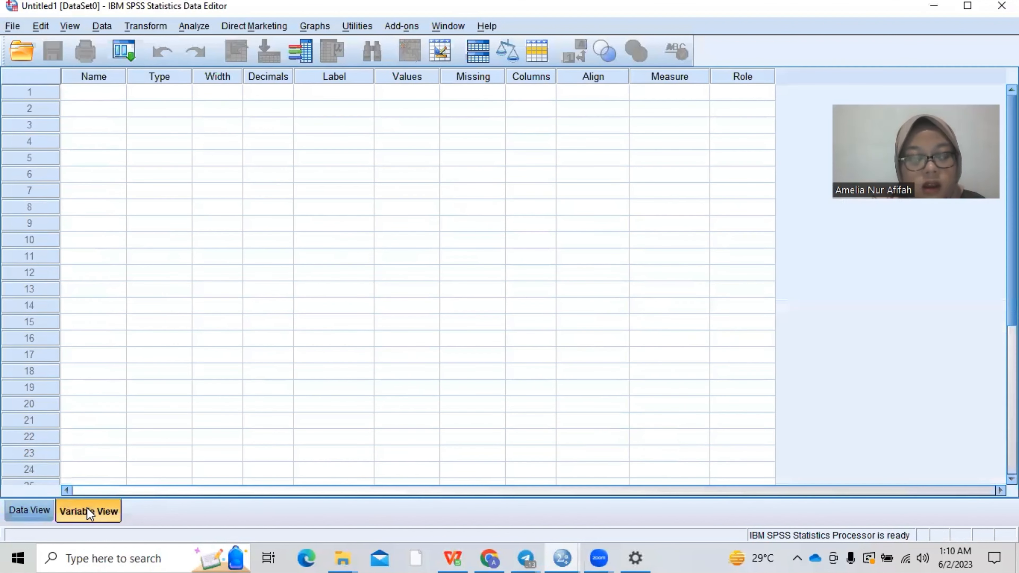
click(98, 97)
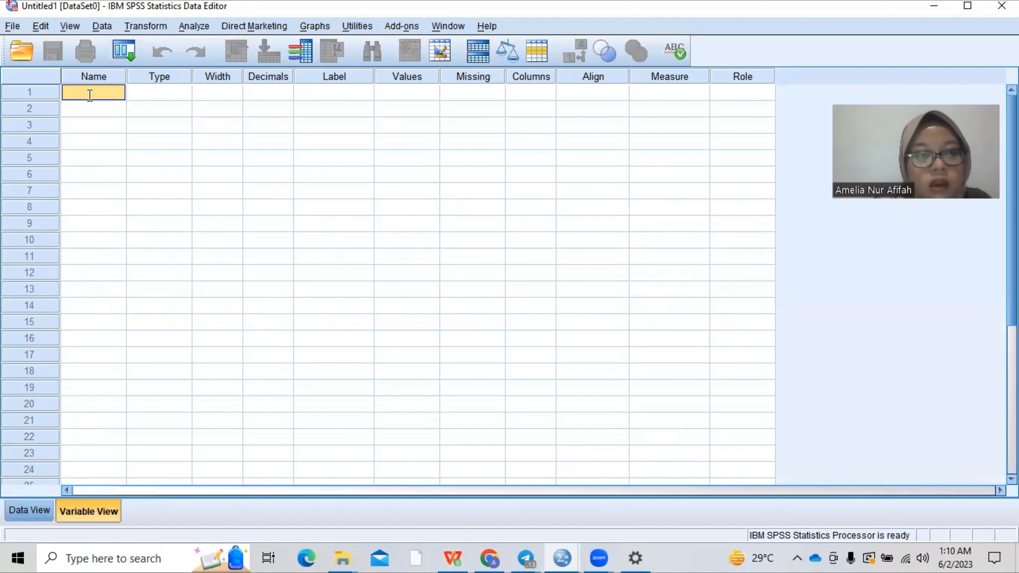
double_click(90, 95)
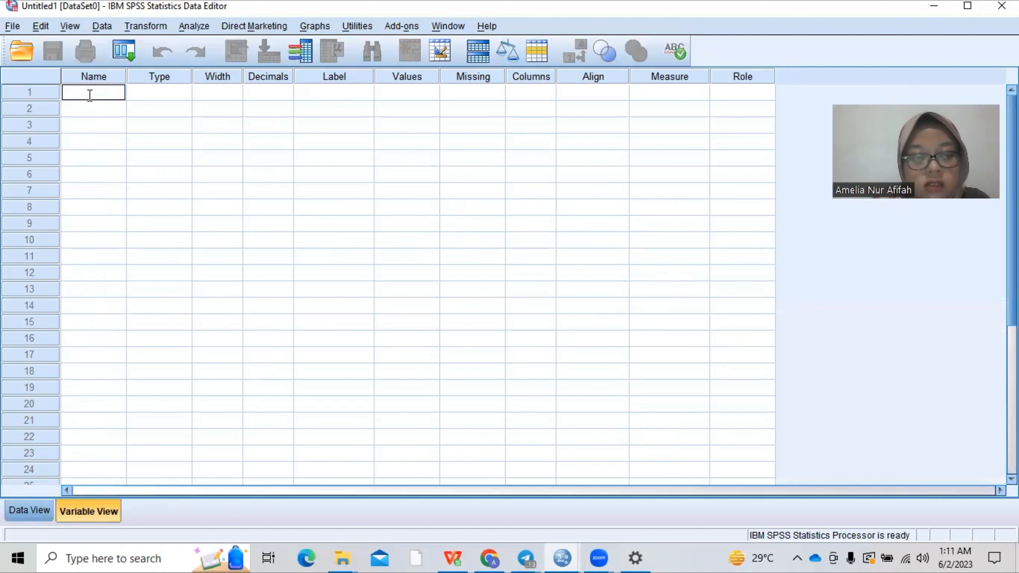
- Switch back to the WPS workbook and look up the first item heading on the Lean Accounting (Y) sheet
click(455, 558)
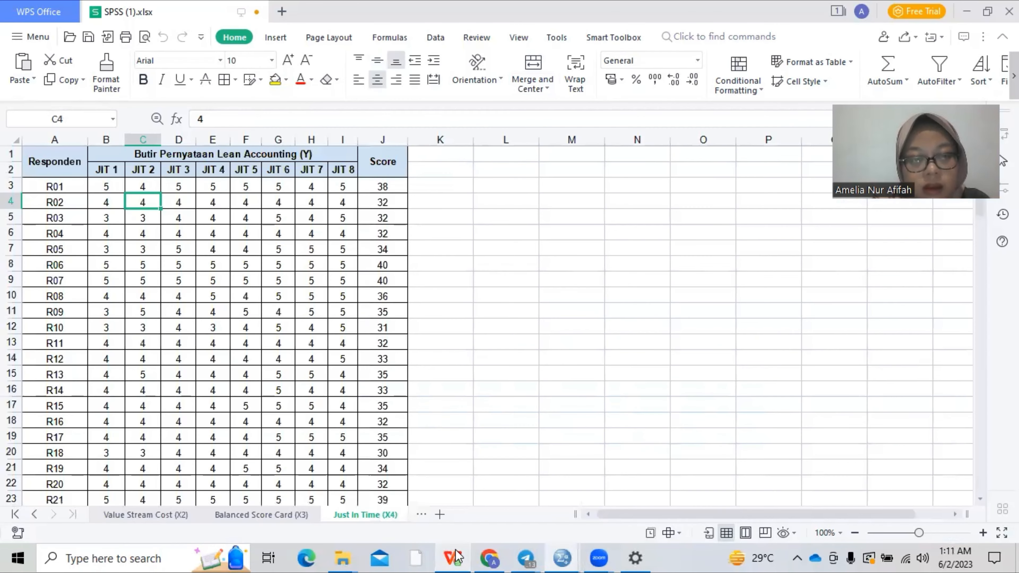
click(35, 520)
click(35, 519)
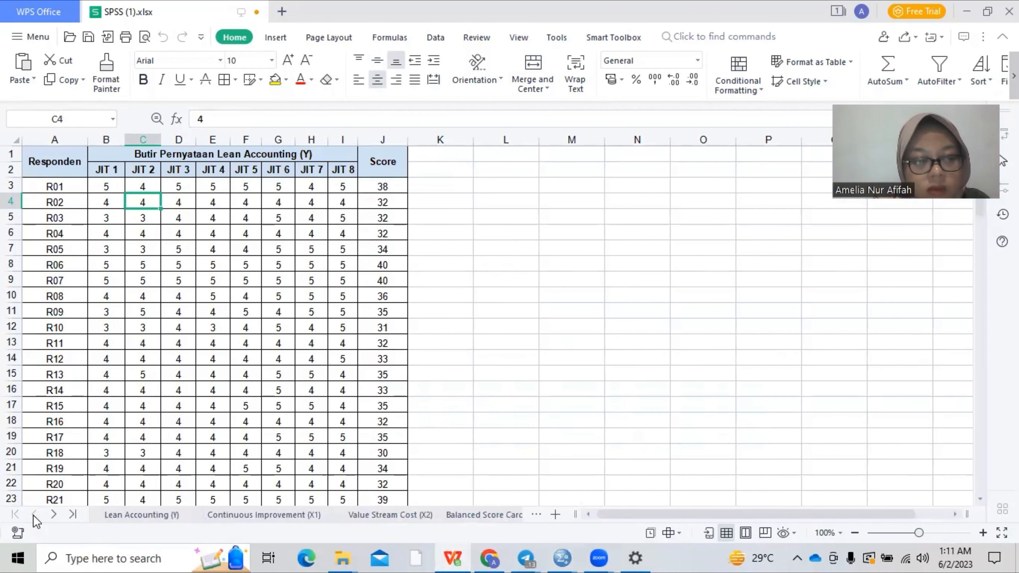
click(137, 517)
click(103, 171)
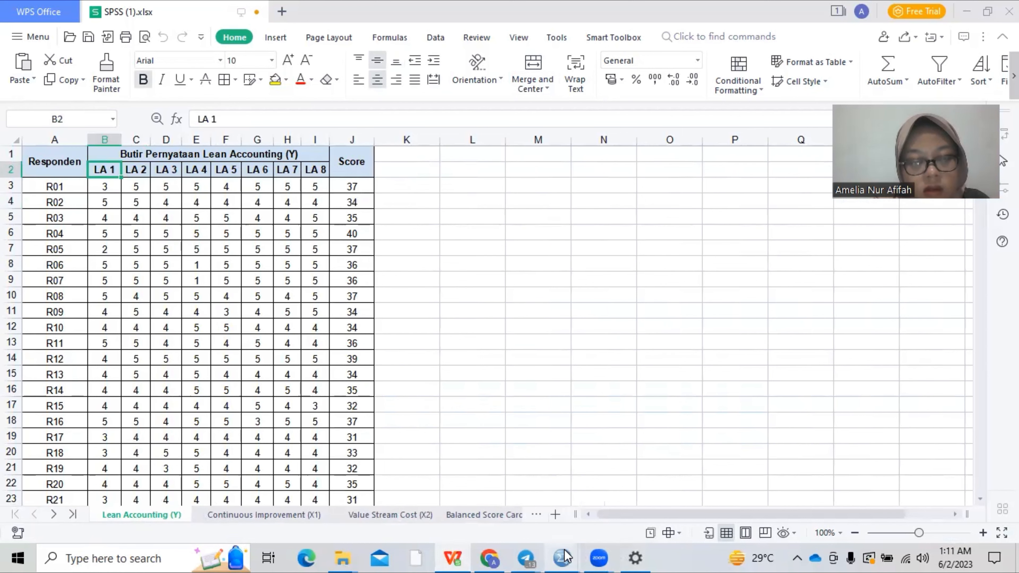
- Return to the Untitled1 dataset in SPSS and define the first variable with the name LA1
mouse_move(565, 556)
click(625, 519)
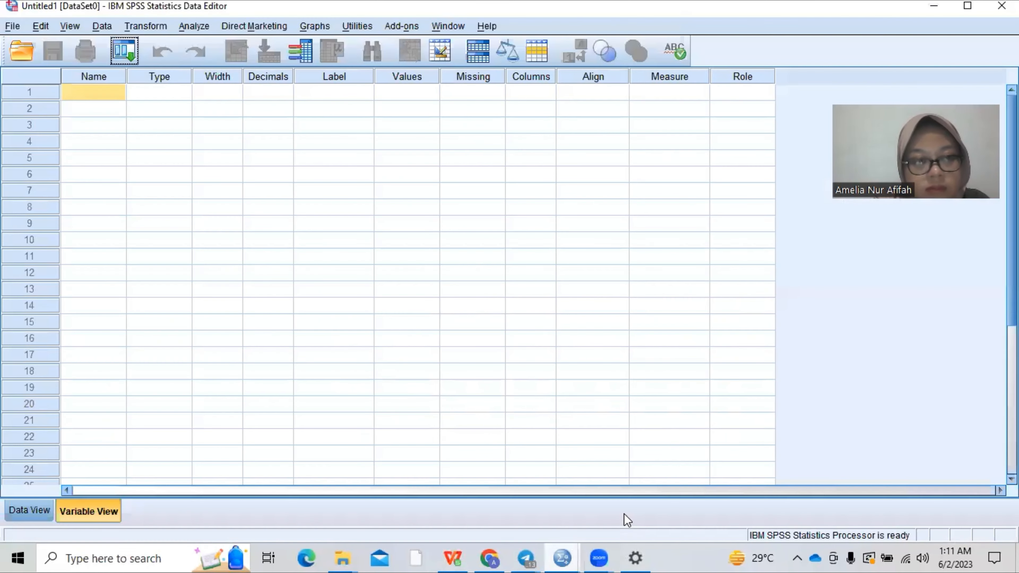
click(99, 95)
text(LA1)
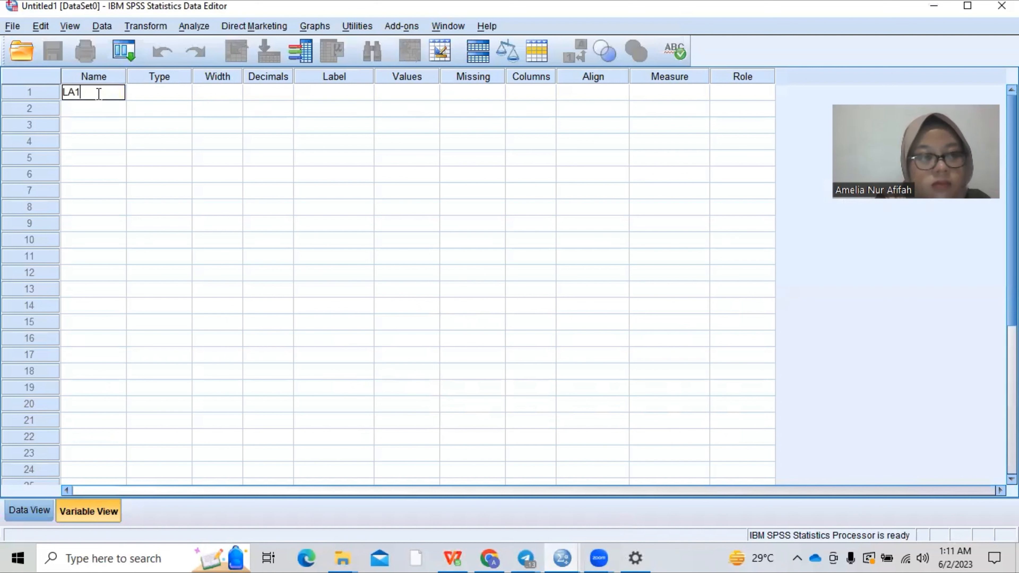
key(Return)
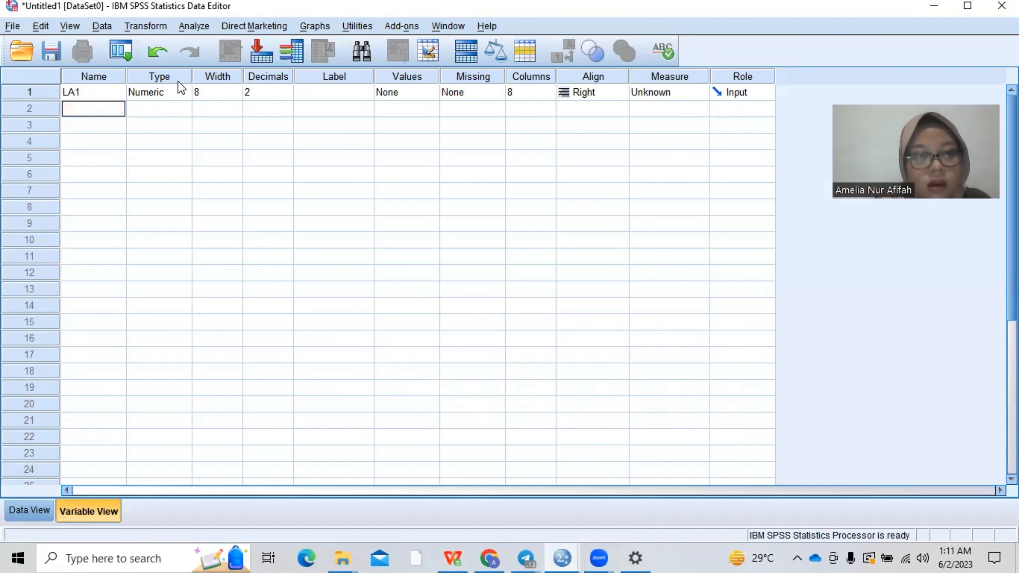
- Set the LA1 variable to 0 decimals and its measurement level to Scale
click(282, 92)
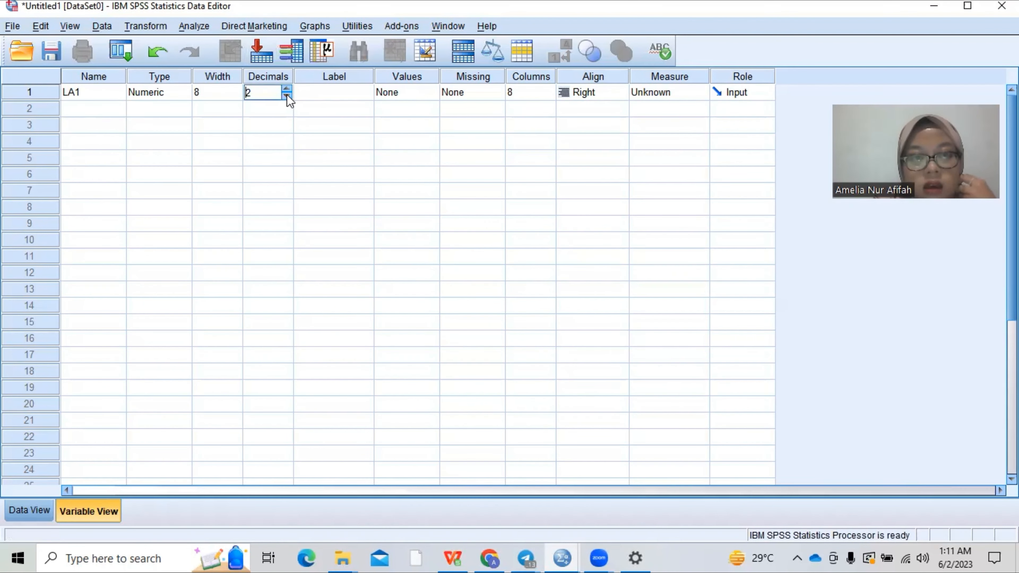
click(287, 95)
click(286, 96)
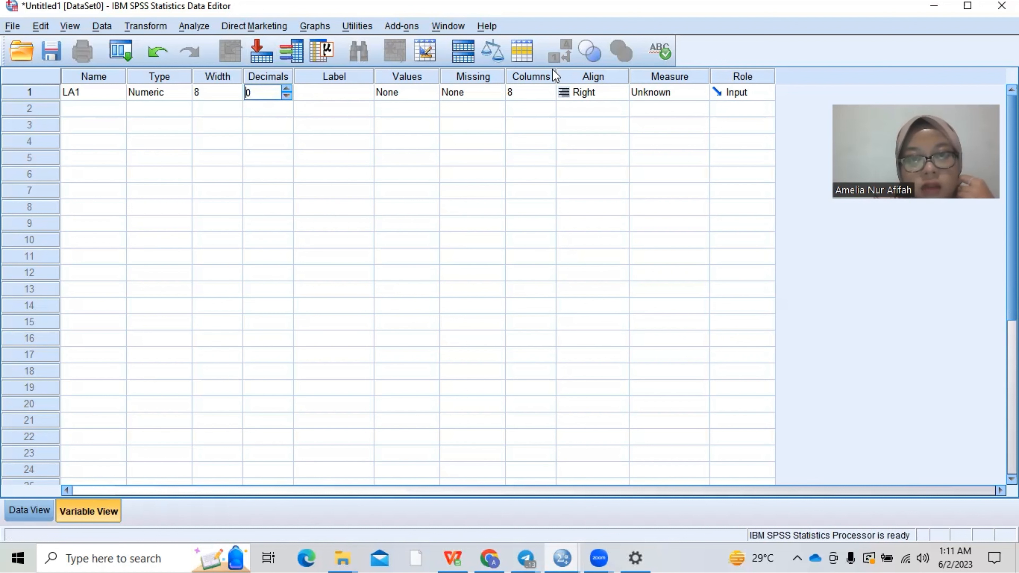
click(663, 92)
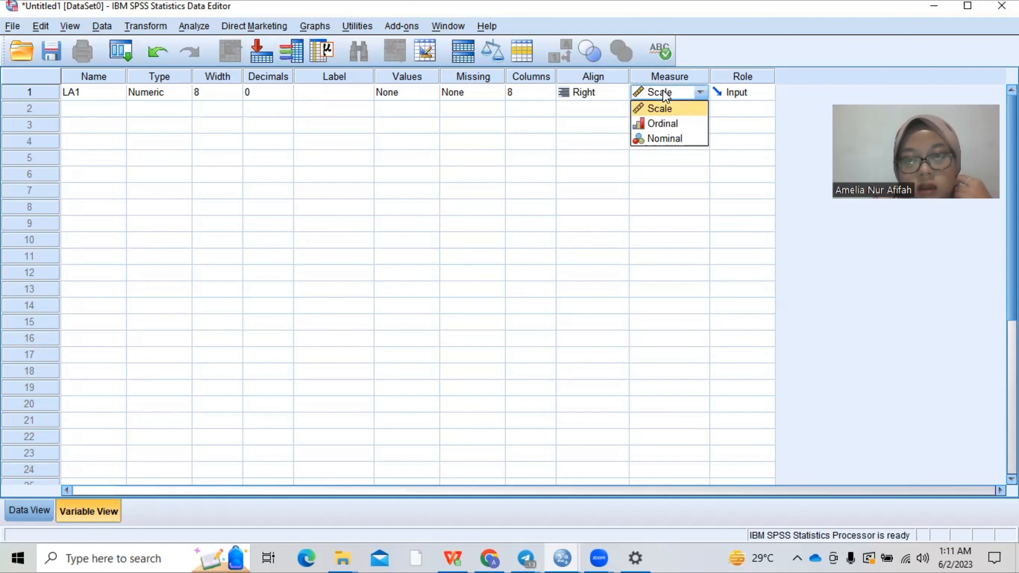
click(681, 112)
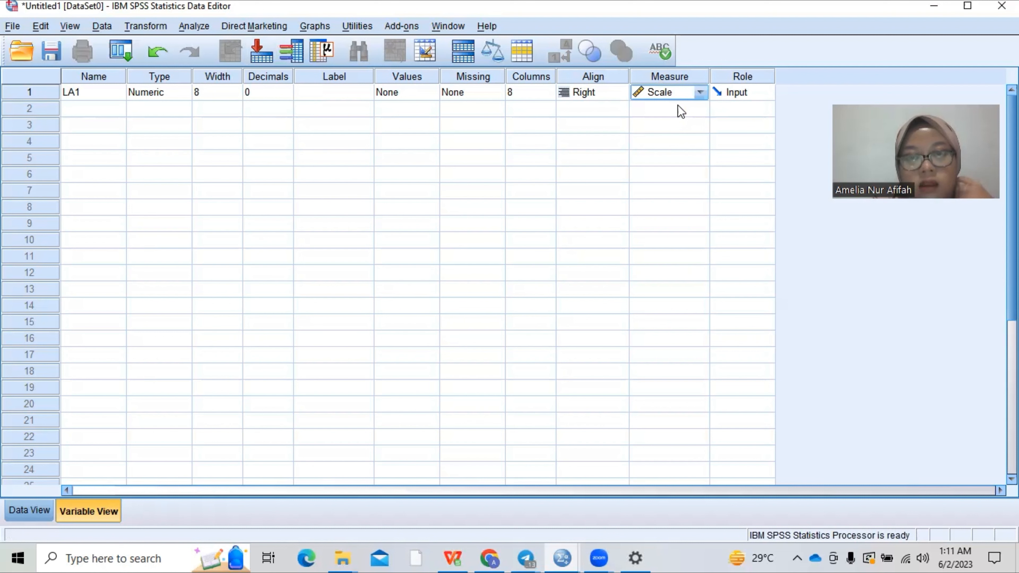
- Add a second variable named LA2 in the row below LA1
click(95, 112)
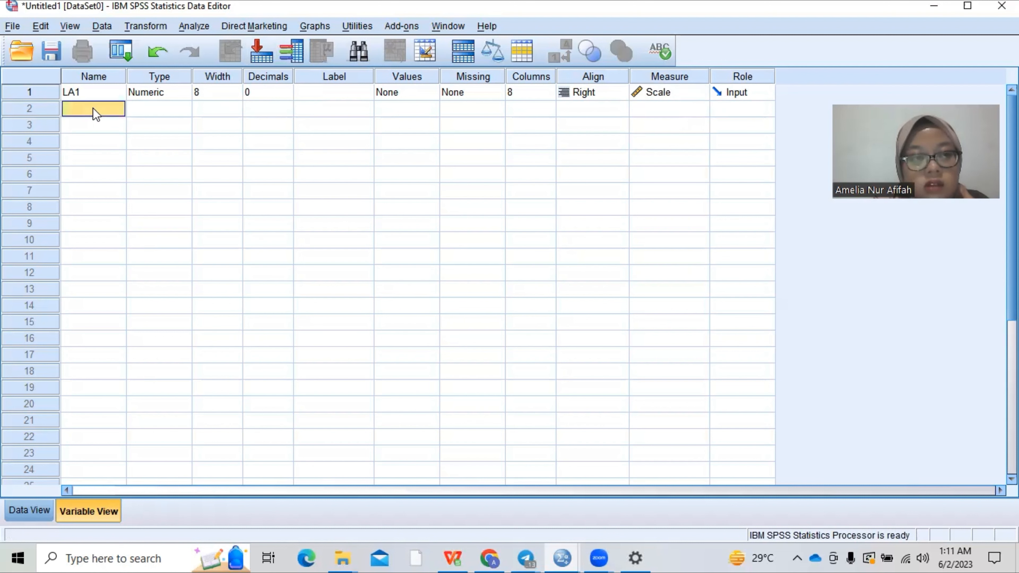
click(95, 110)
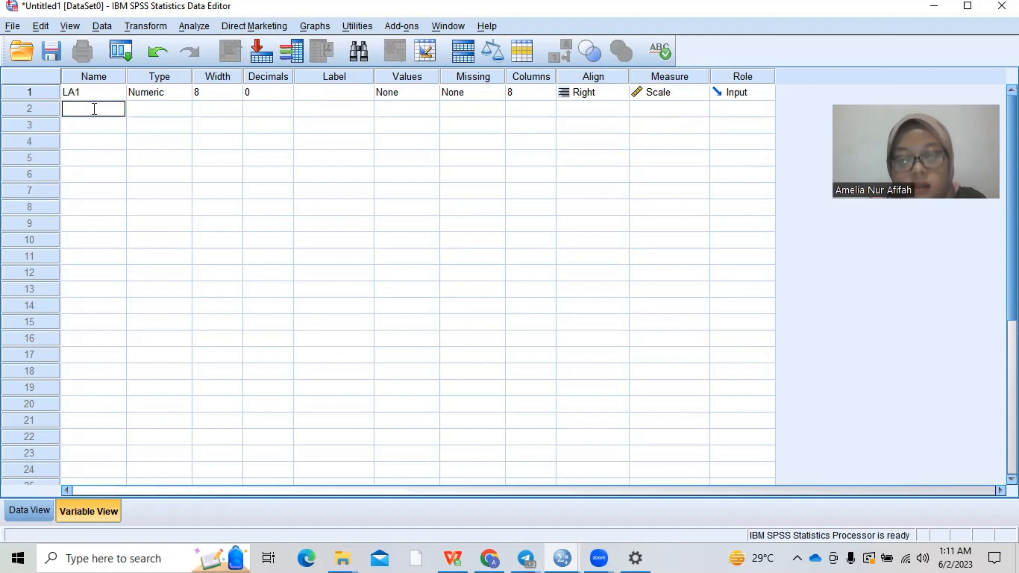
text(L)
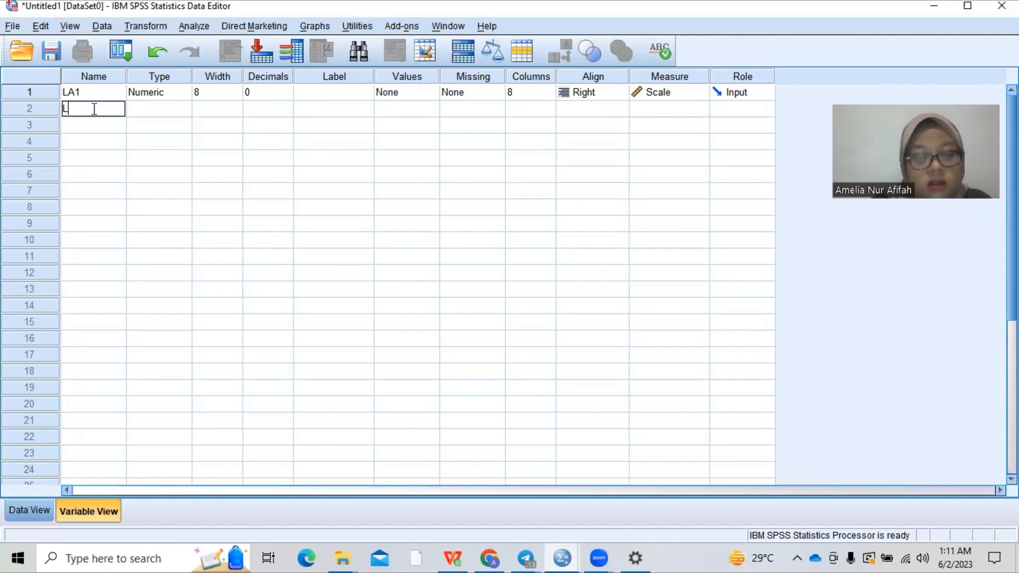
text(A2)
key(Return)
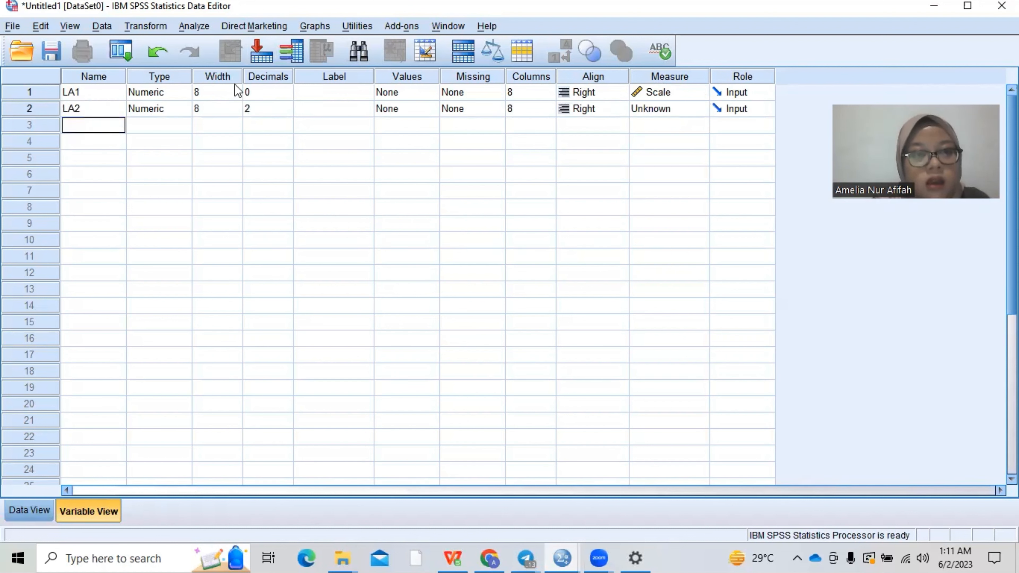
- Set the LA2 variable to 0 decimals and its measurement level to Scale
click(270, 104)
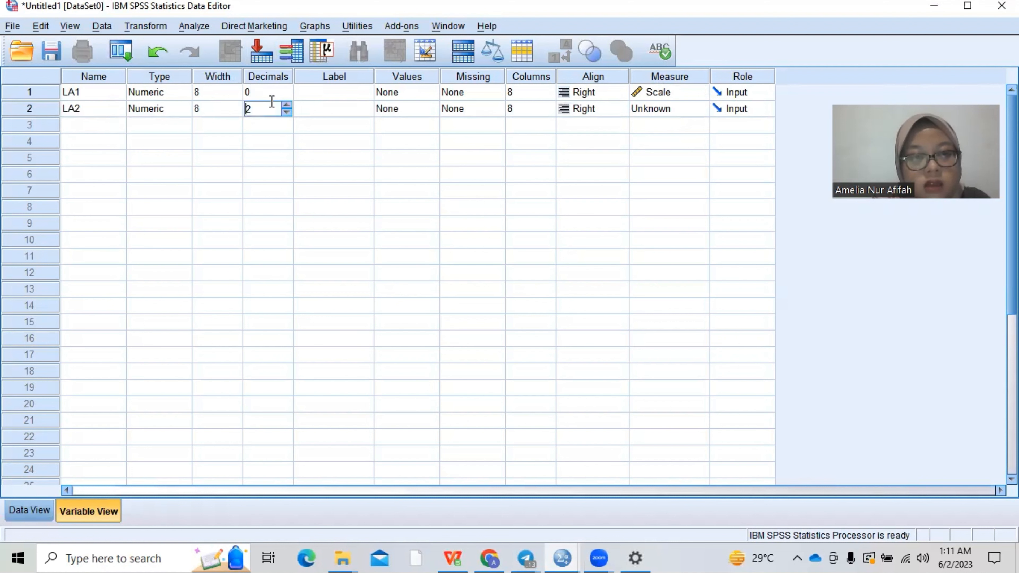
click(286, 113)
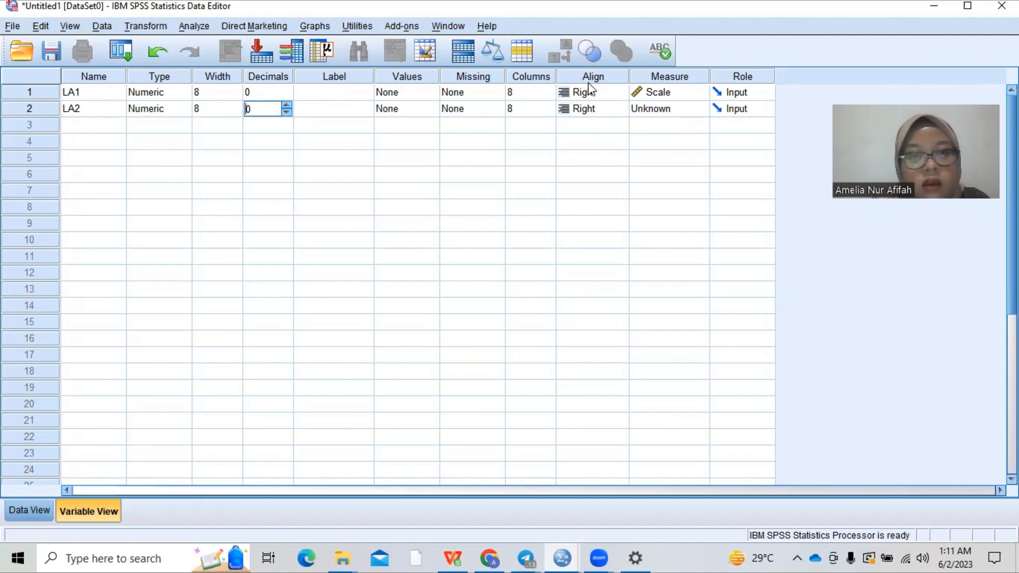
click(677, 112)
click(677, 126)
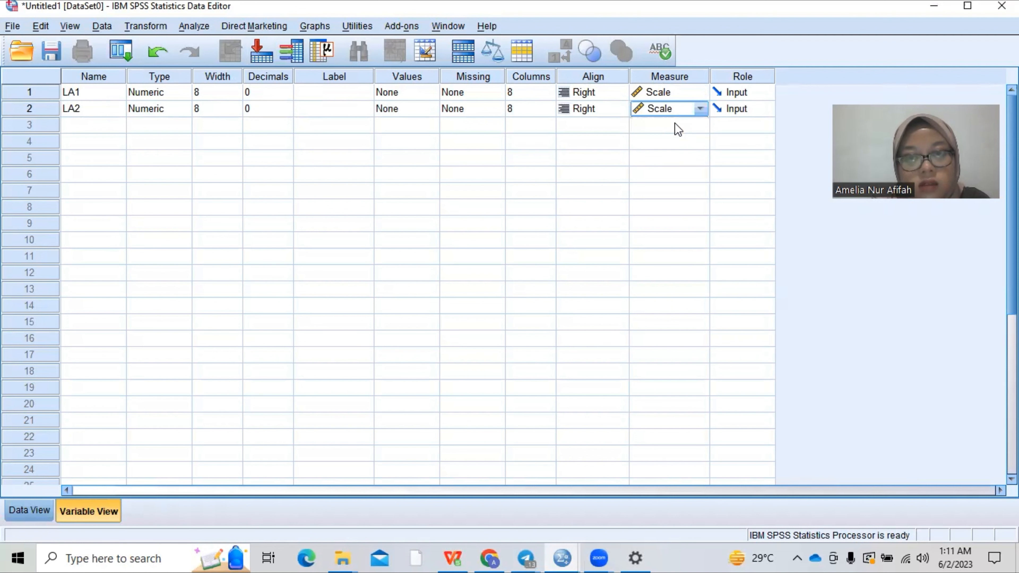
click(648, 137)
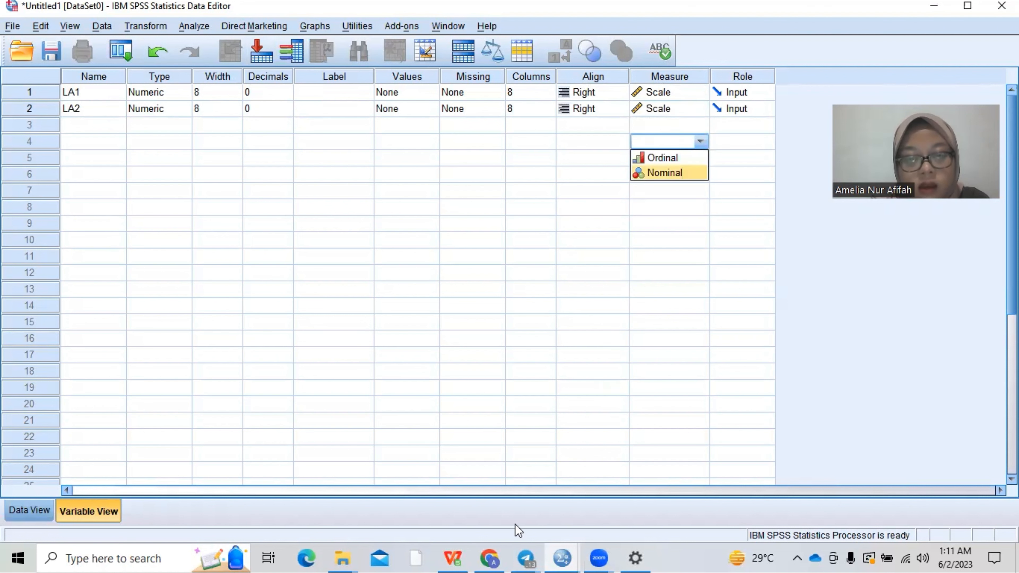
- Switch to the SPSS Pertemuan 11.sav dataset and show its variable definitions
mouse_move(559, 558)
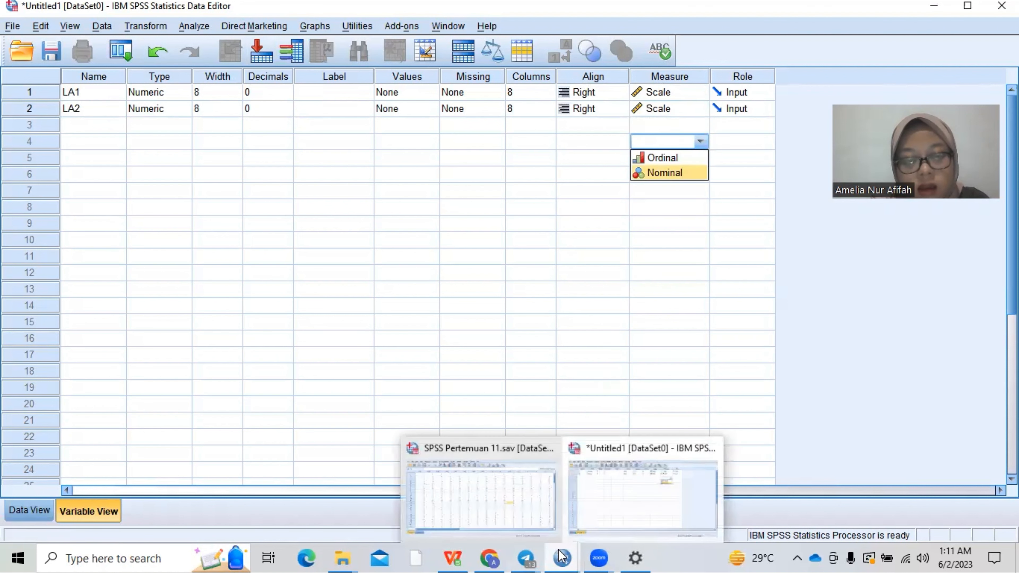
click(485, 510)
click(88, 510)
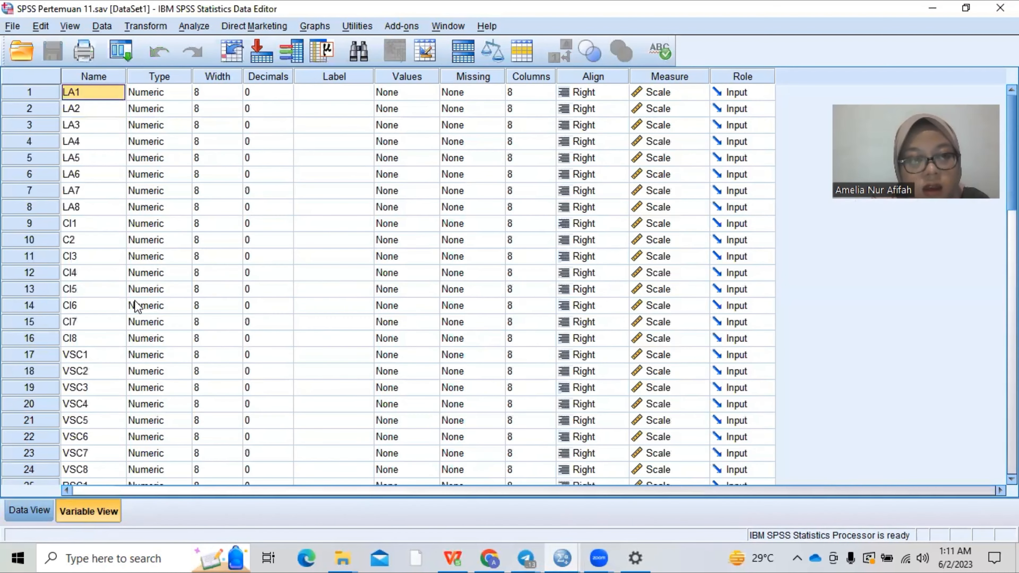
- Look through the list of defined variables, from the LA items to the CI, VSC and BSC items
click(160, 209)
click(84, 208)
scroll(83, 213, down, 12)
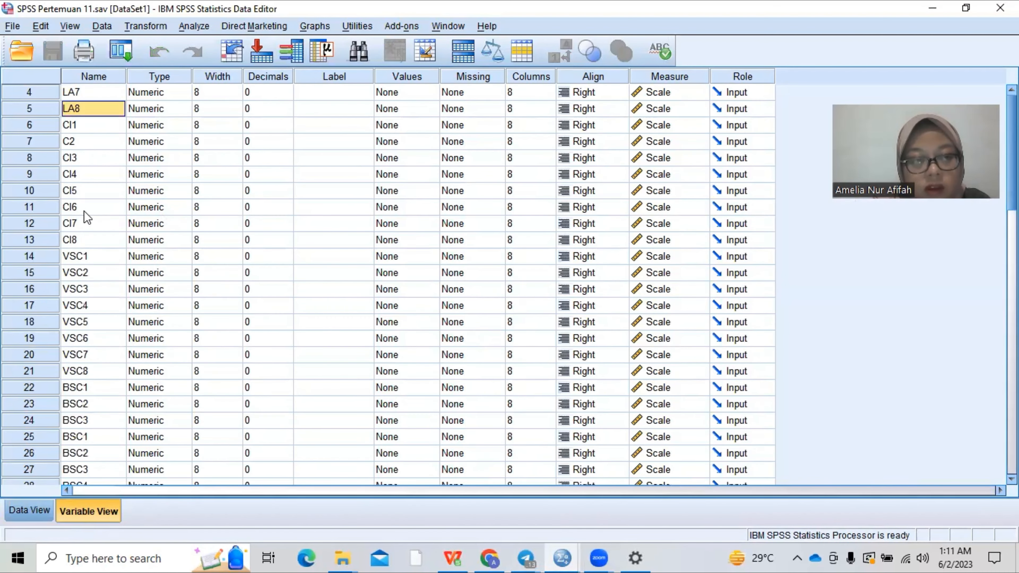
scroll(84, 212, up, 12)
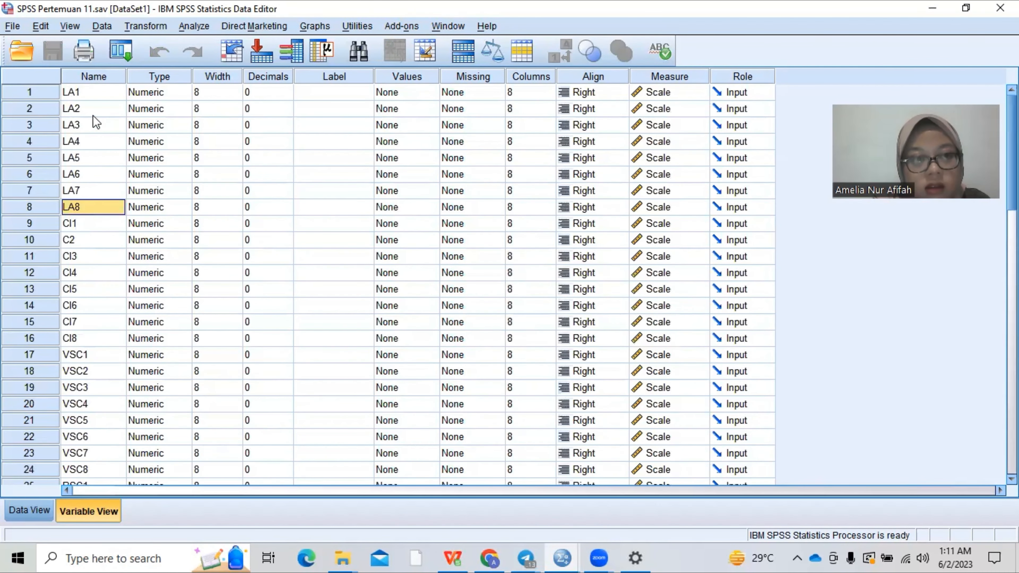
click(84, 95)
scroll(83, 97, down, 8)
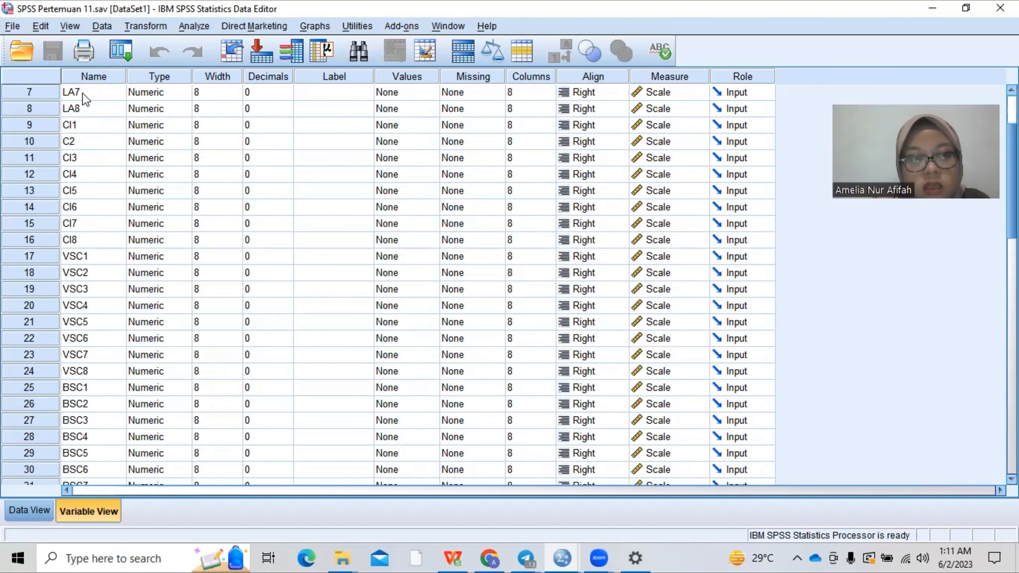
scroll(101, 292, up, 8)
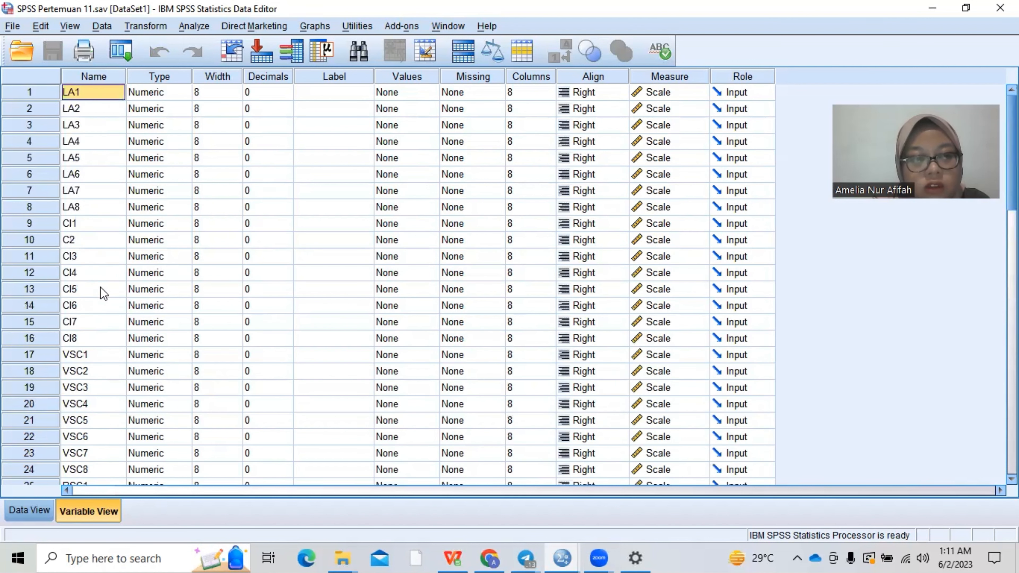
- Show the case data of the dataset and select the first cell of the LA1 column
click(44, 512)
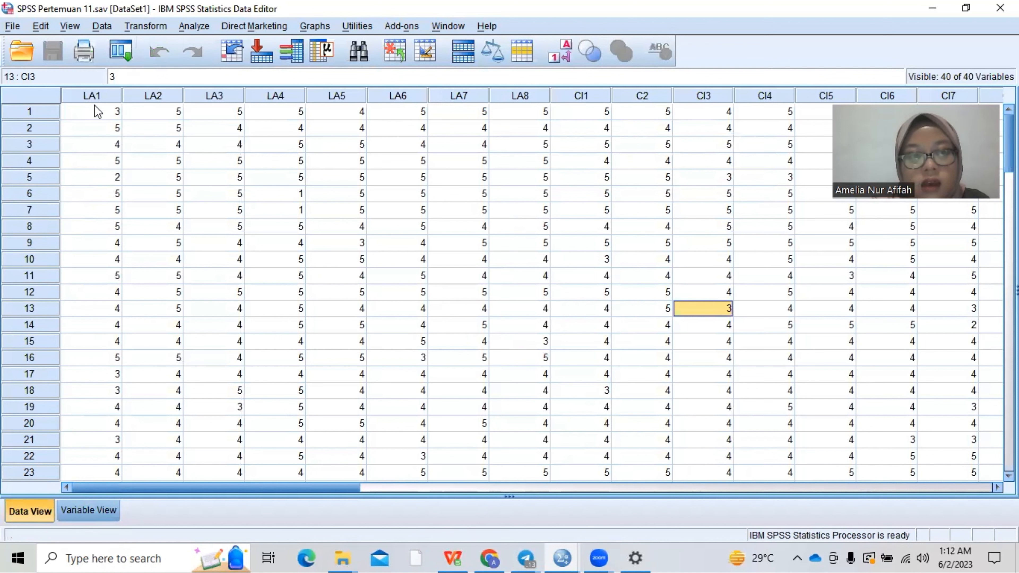
click(91, 112)
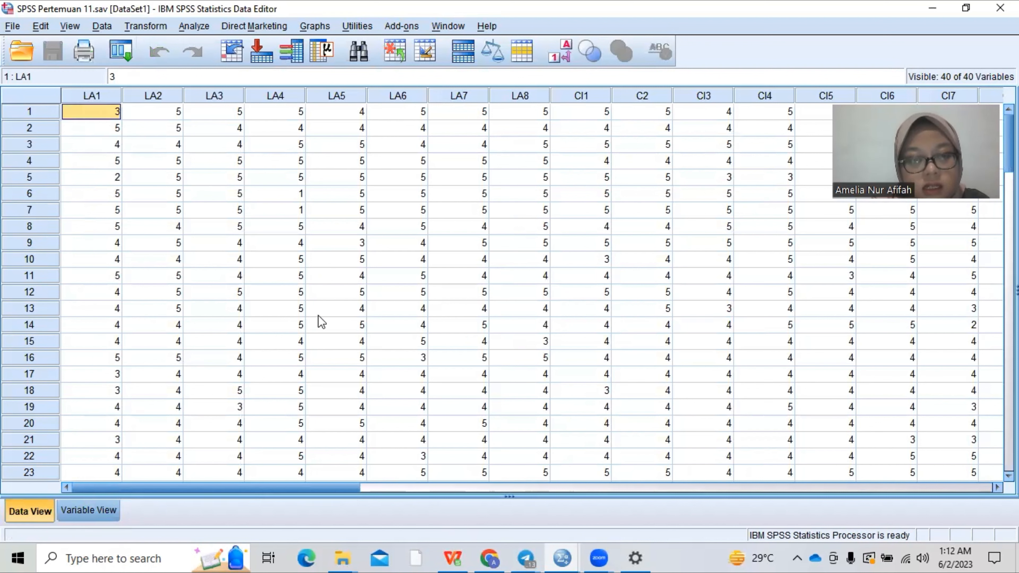
- Switch to the WPS workbook and copy the LA 1 responses of R01 to R100 from the Lean Accounting (Y) sheet
click(459, 549)
click(105, 241)
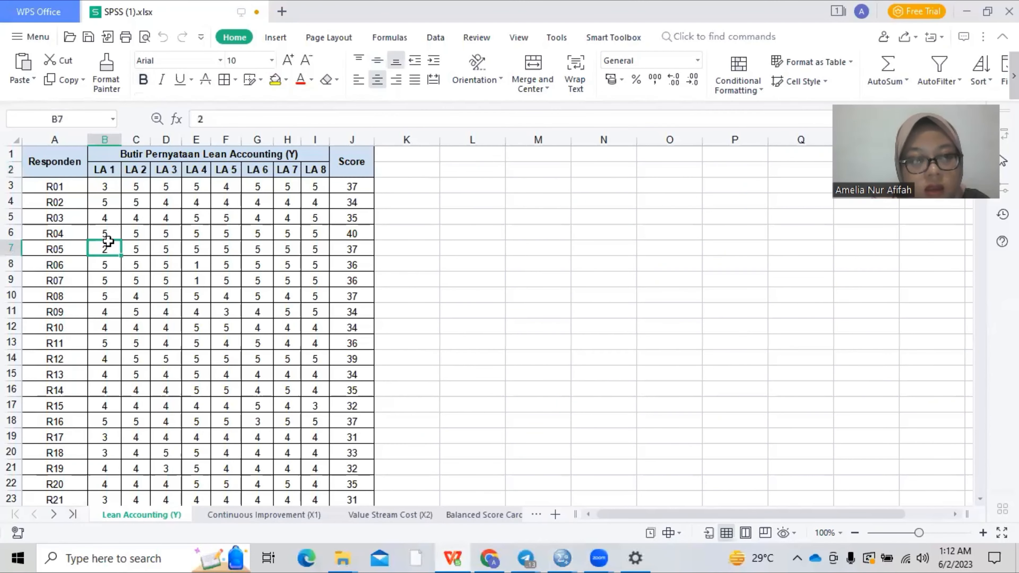
click(106, 192)
drag(106, 192, 105, 362)
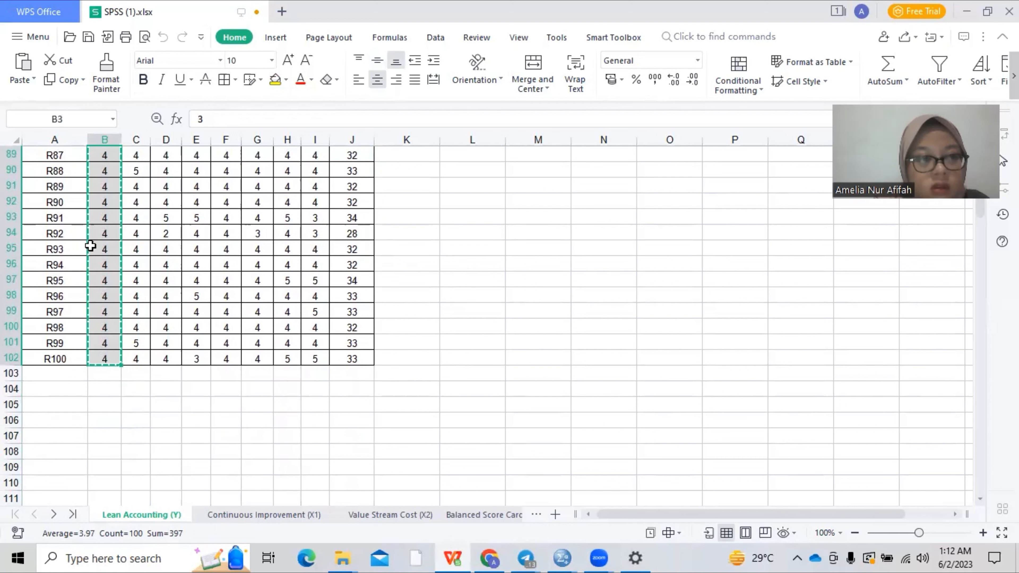
click(64, 84)
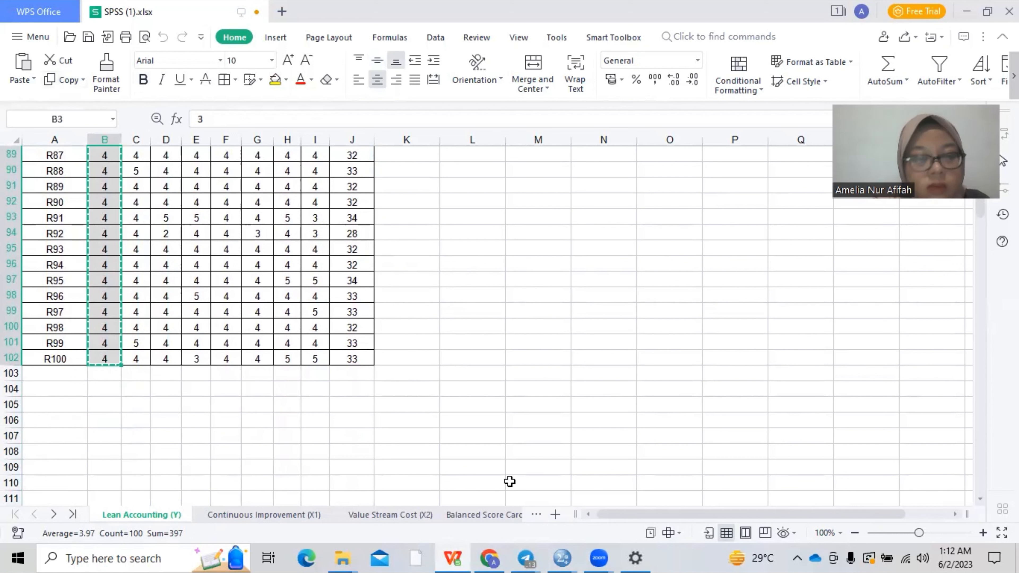
- Return to the SPSS Pertemuan 11.sav dataset and paste the copied responses into the LA1 column from row 1
mouse_move(564, 557)
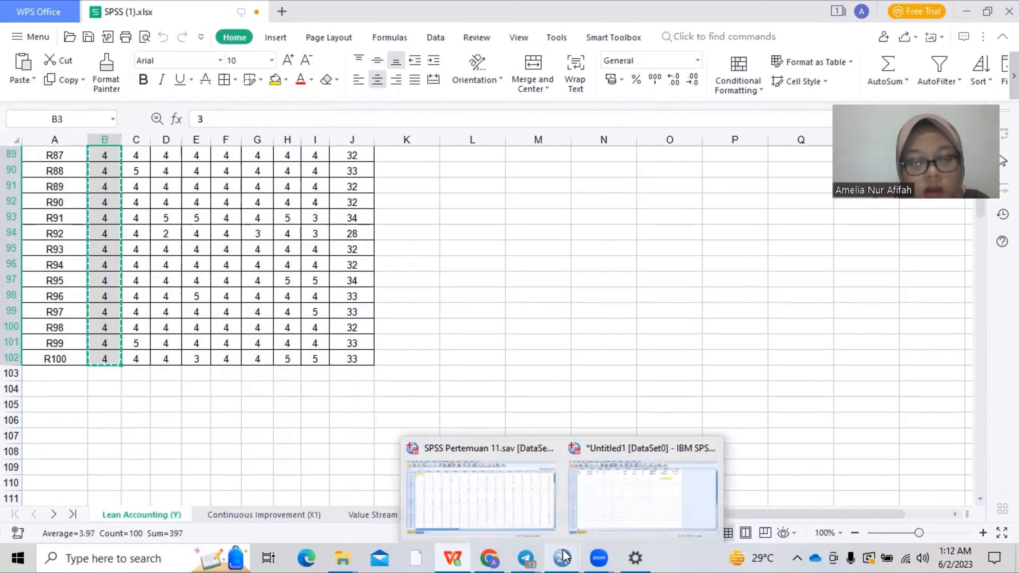
click(525, 498)
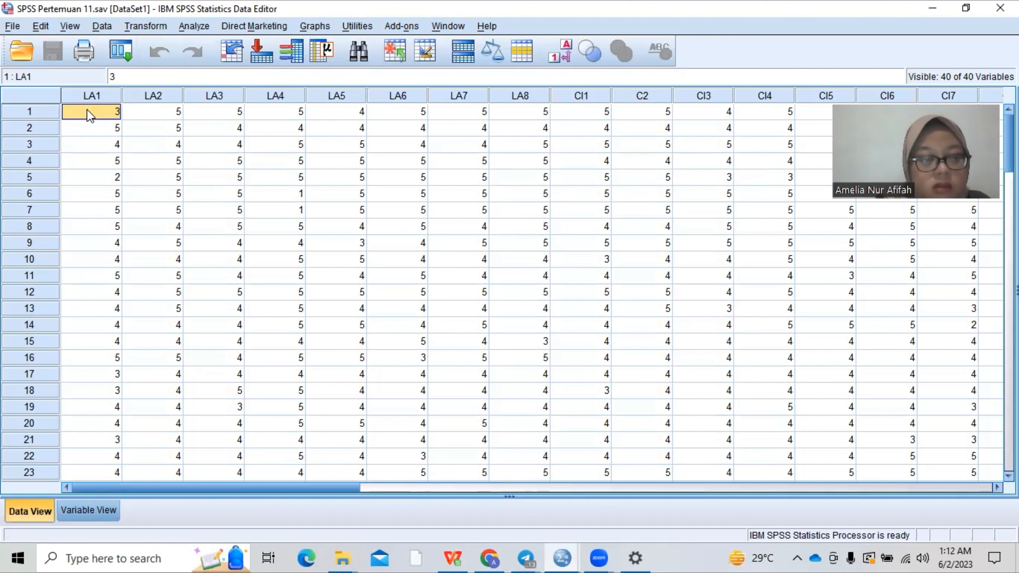
click(188, 167)
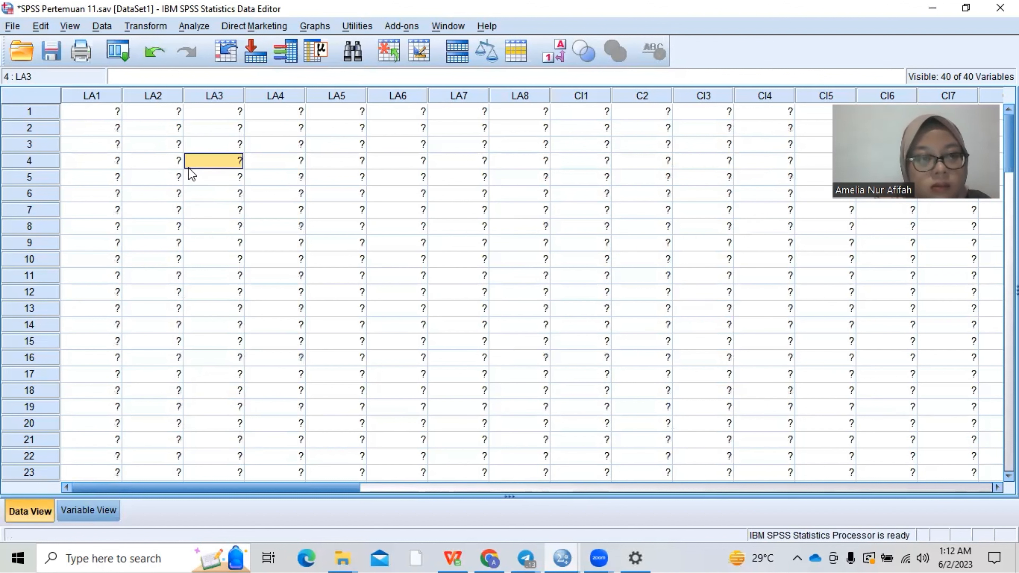
click(115, 114)
click(235, 117)
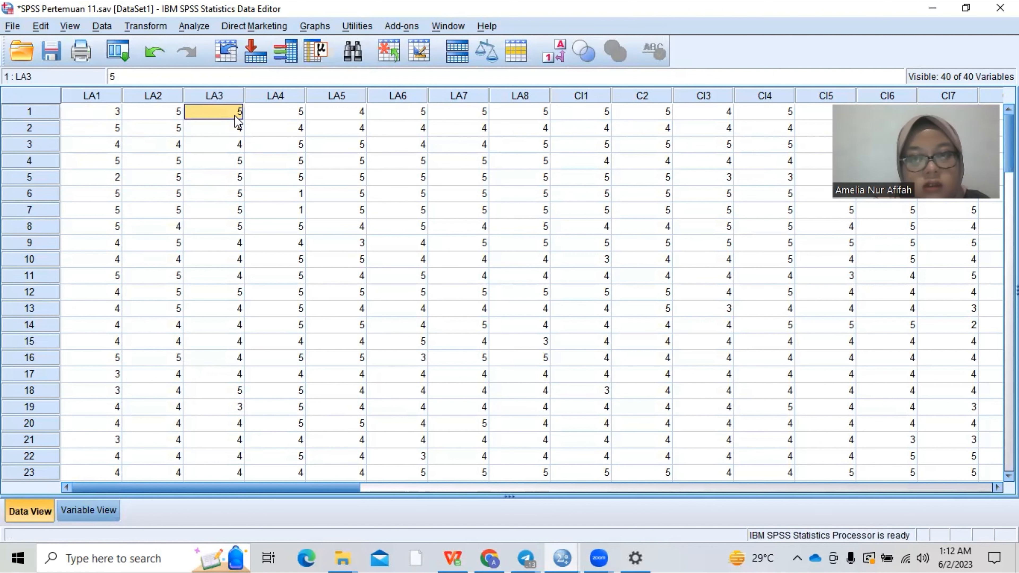
drag(304, 487, 225, 519)
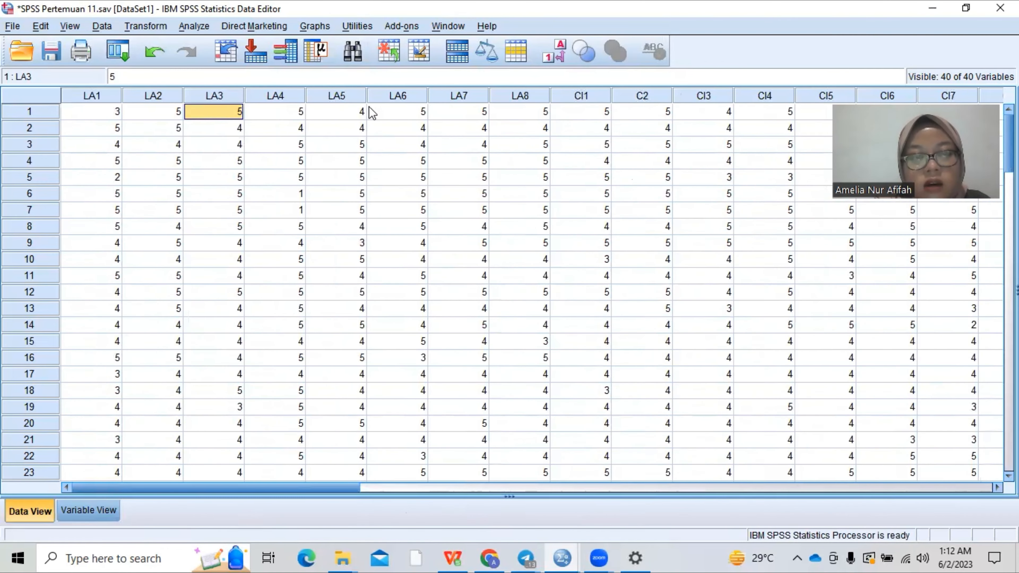
key(alt+Tab)
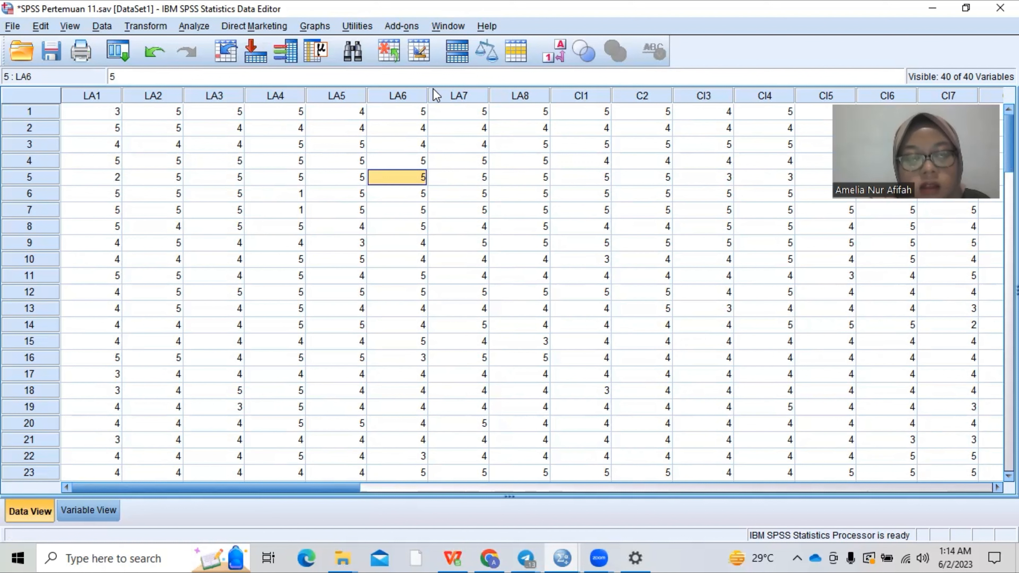
- Set up a Reliability Analysis with LA1 through LA8 as the items and Alpha as the model
click(201, 26)
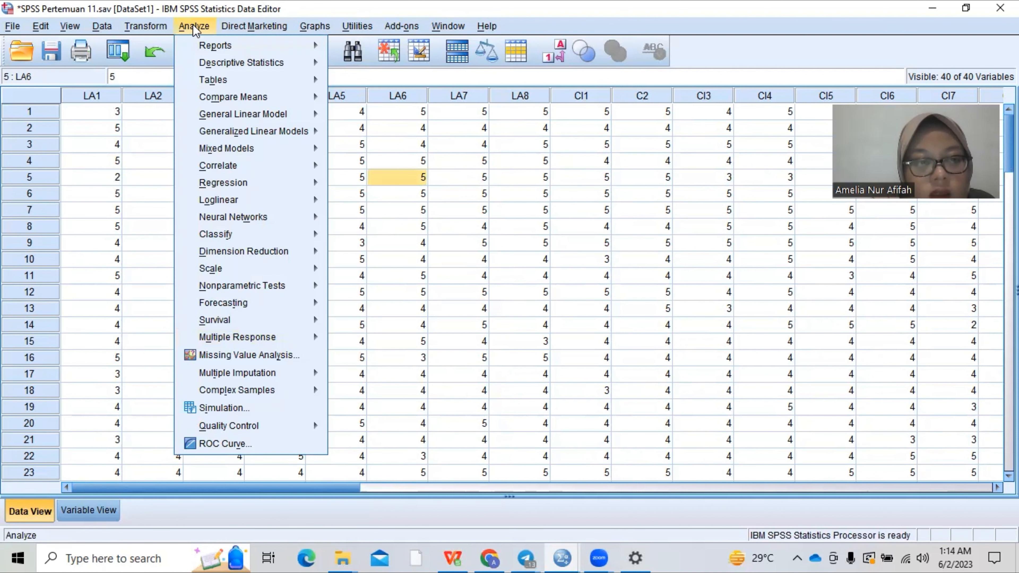
mouse_move(320, 268)
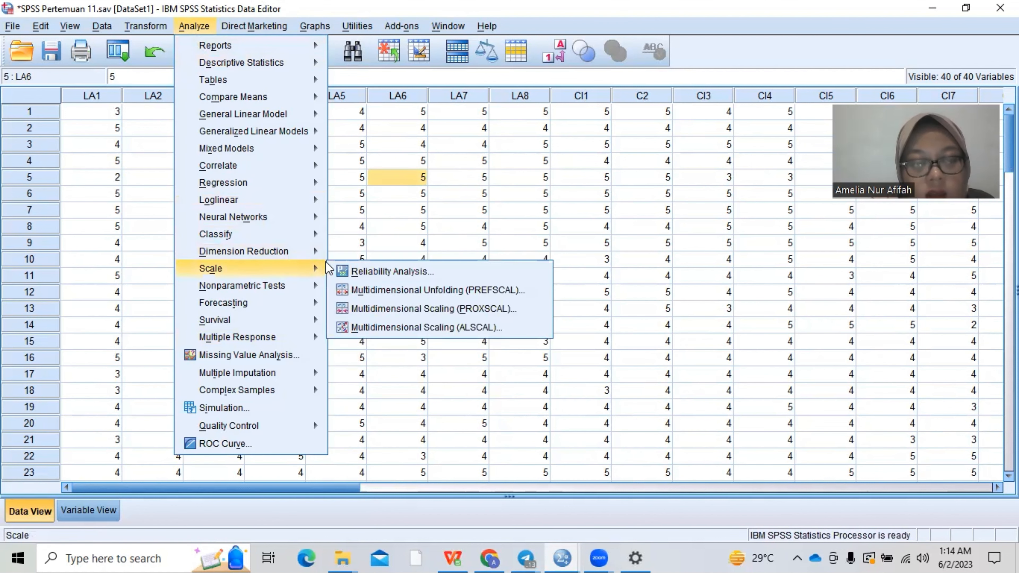
click(344, 271)
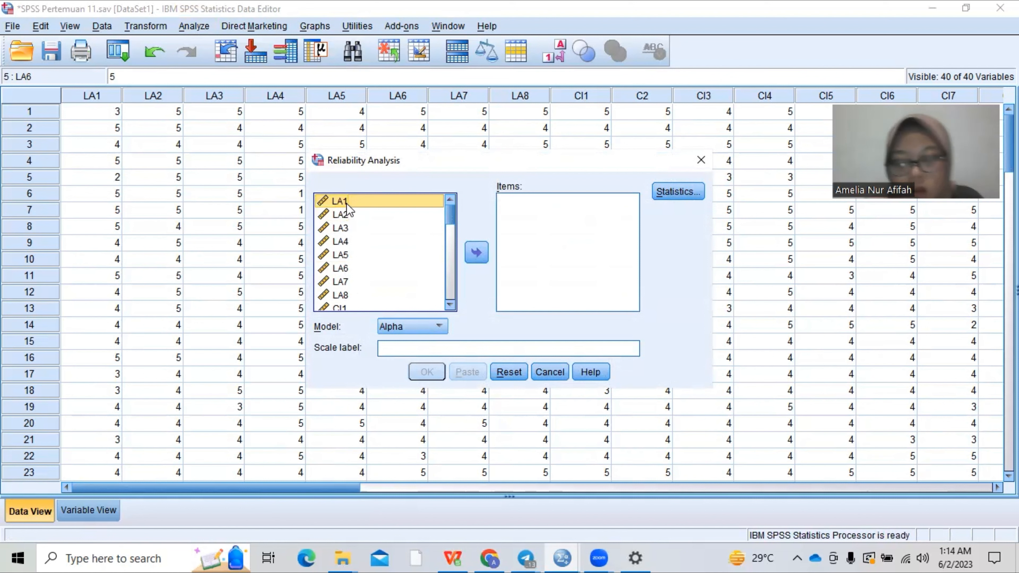
key(shift+Down)
key(shift+Down)
key(shift+Down)
key(shift+Down)
key(shift+Down)
key(shift+Down)
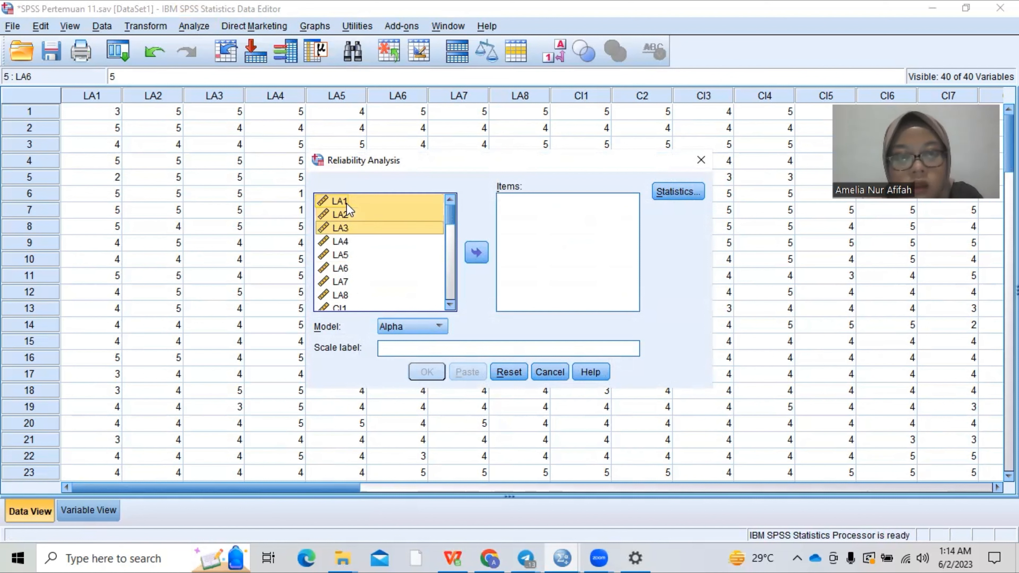
key(shift+Down)
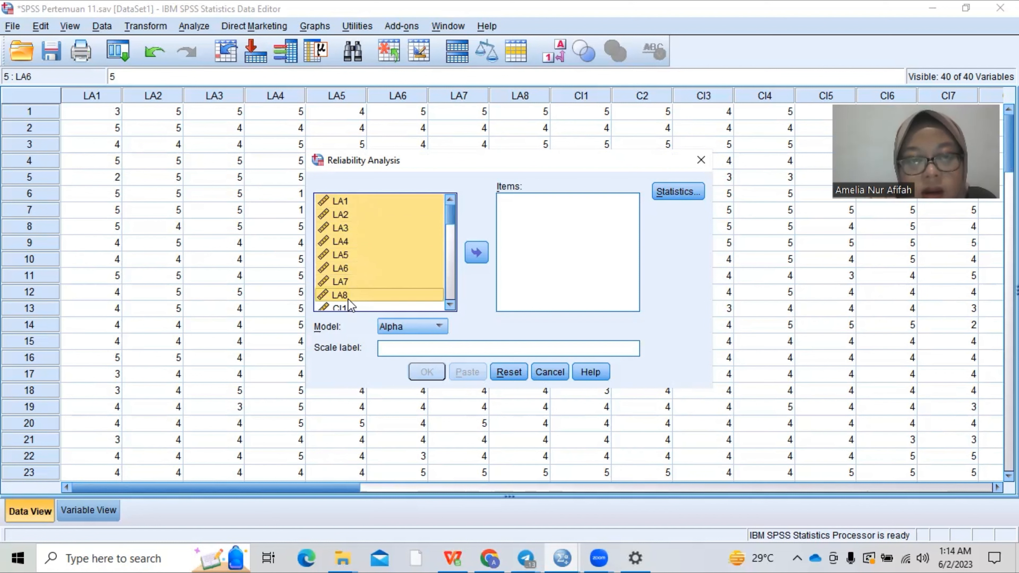
click(476, 253)
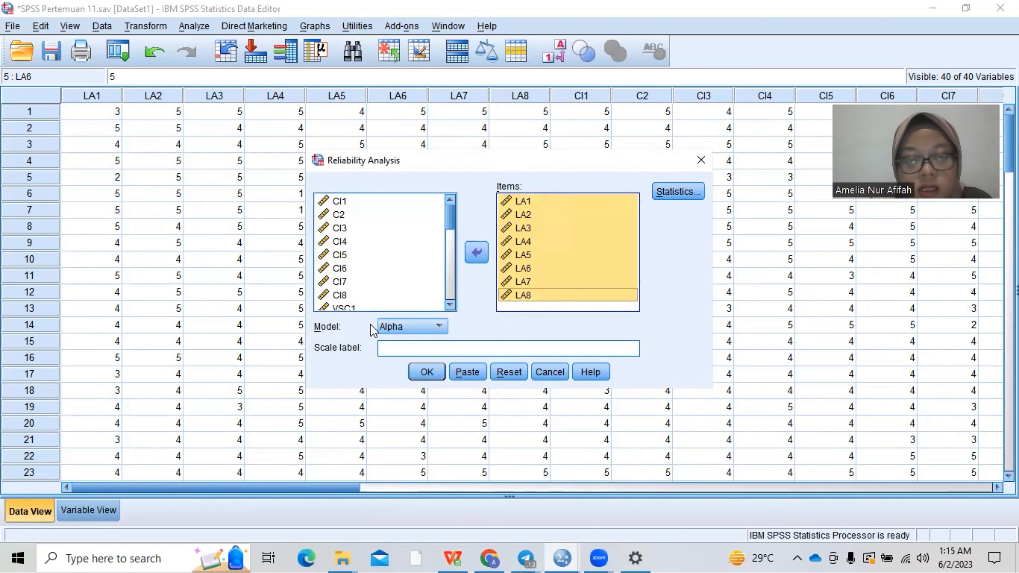
click(428, 328)
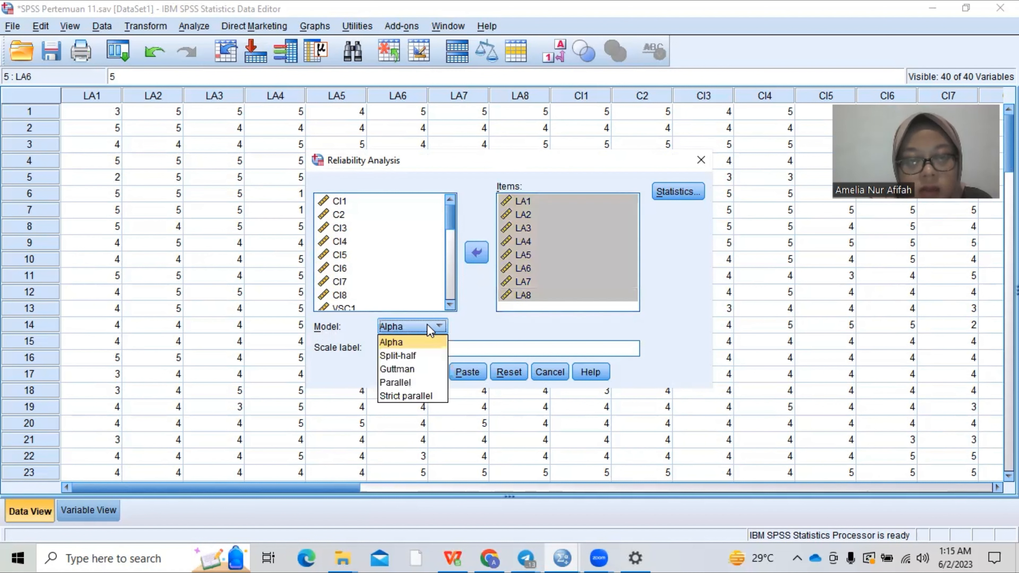
click(409, 341)
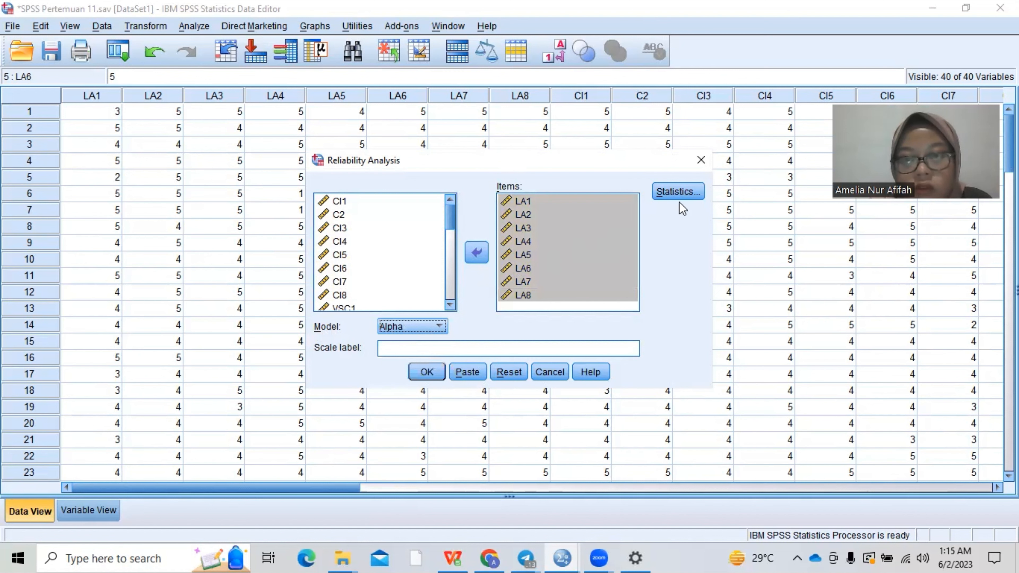
- Request the scale if item deleted descriptives and inter-item covariances, and run the reliability analysis
click(677, 192)
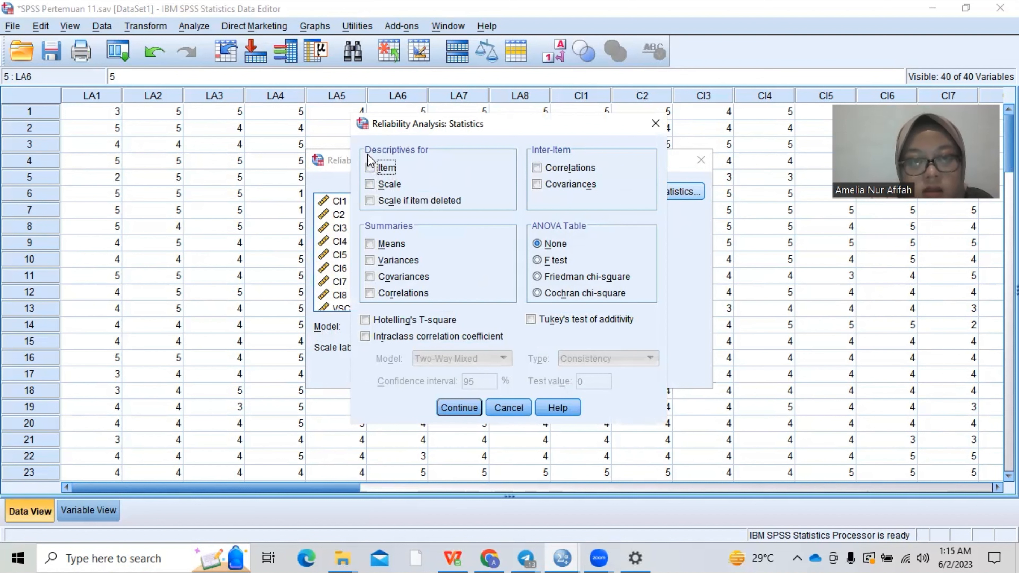
click(370, 200)
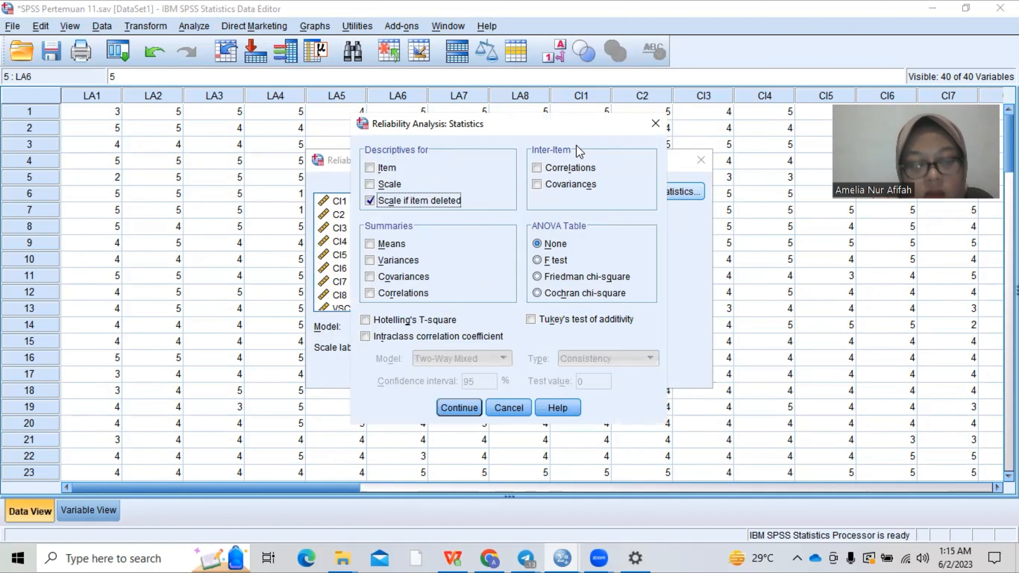
click(537, 184)
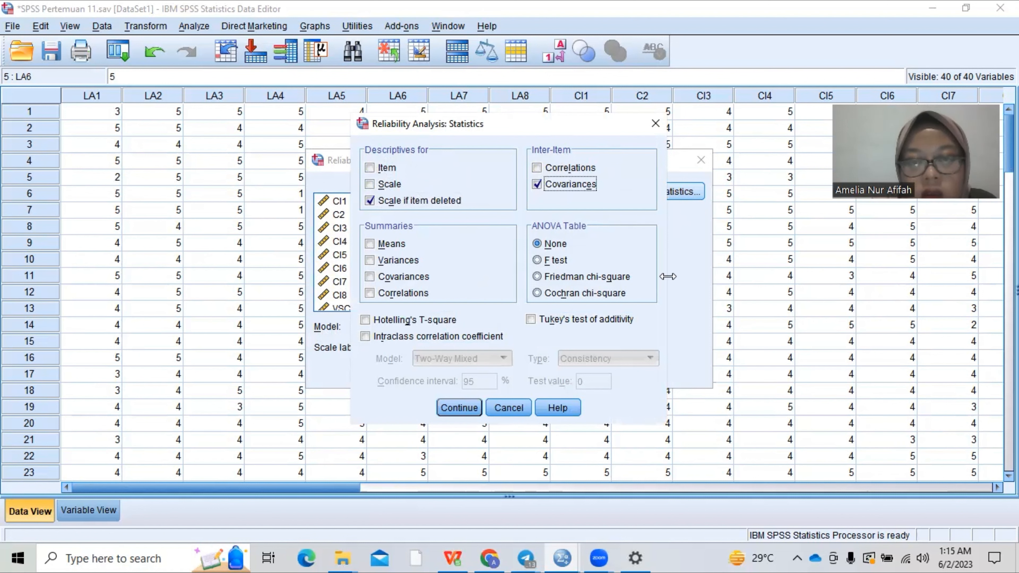
click(458, 408)
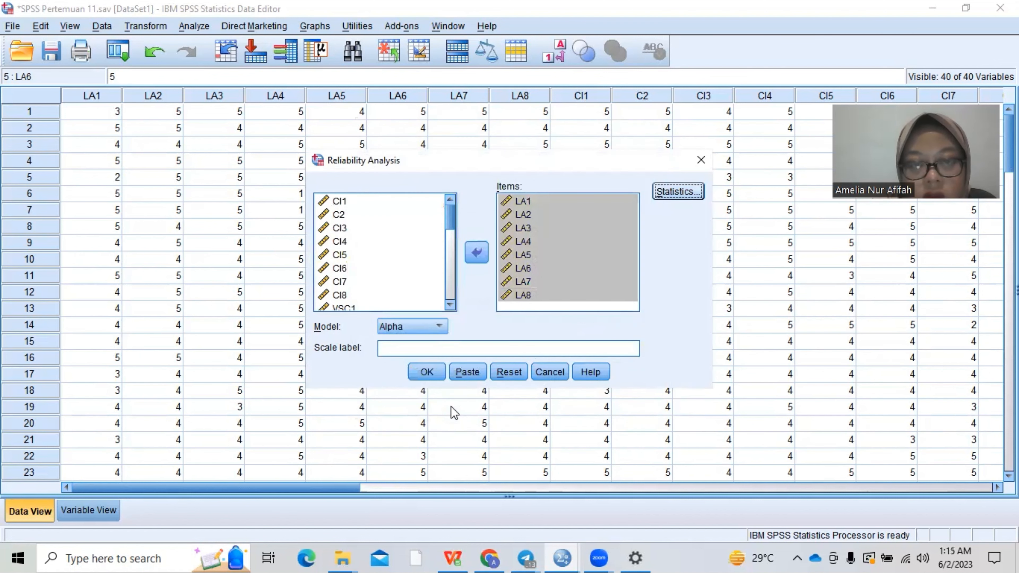
click(426, 372)
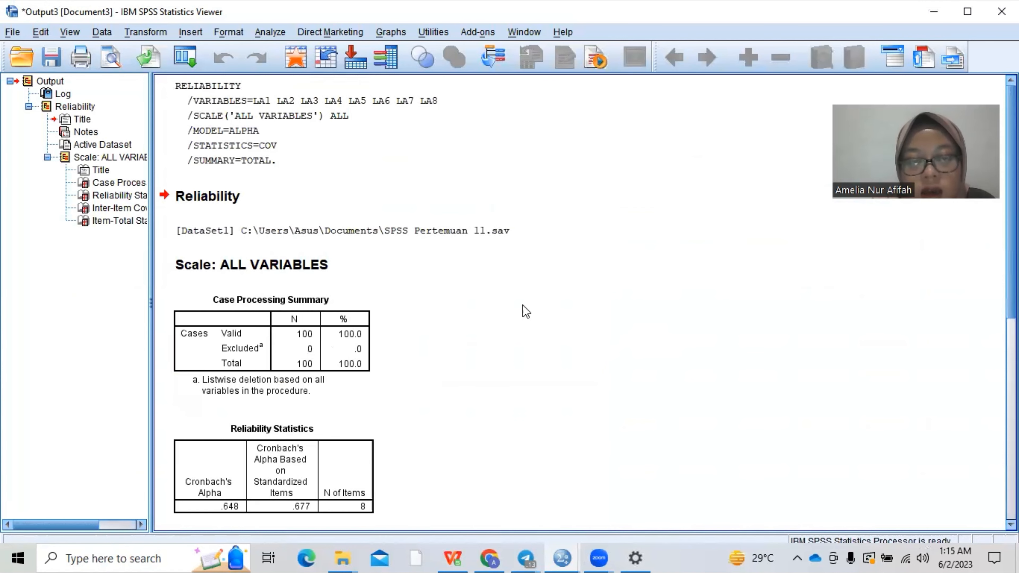
- Examine the reliability output: Cronbach's Alpha, the inter-item covariance matrix and the item-total statistics for the LA items
scroll(522, 309, down, 5)
scroll(524, 311, up, 5)
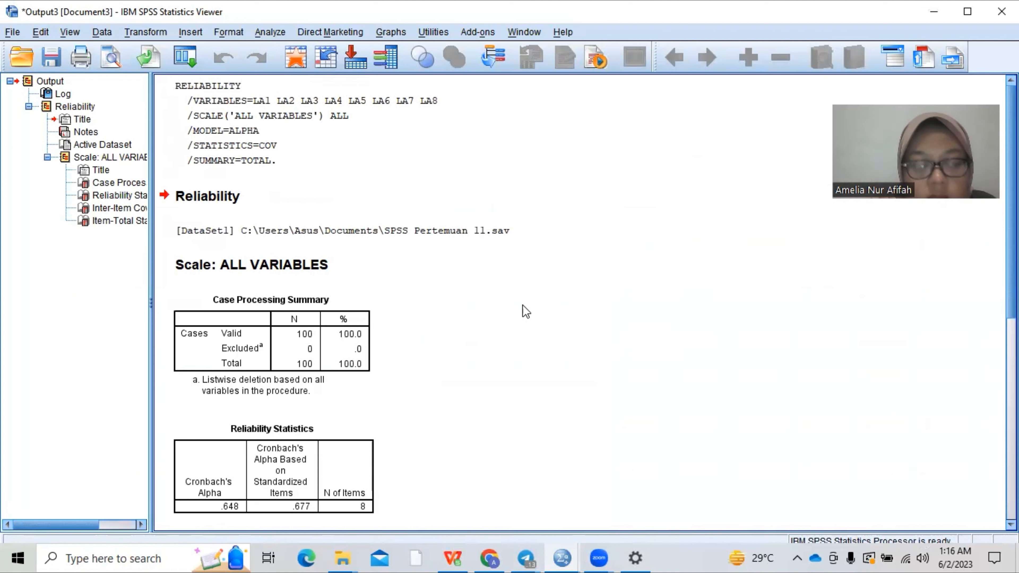
scroll(526, 311, down, 5)
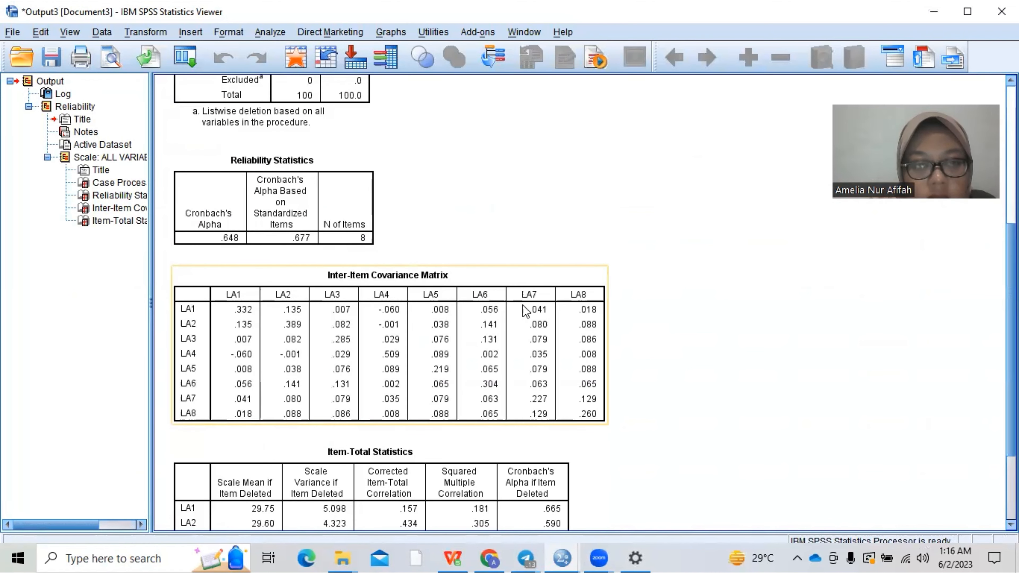
scroll(525, 312, down, 2)
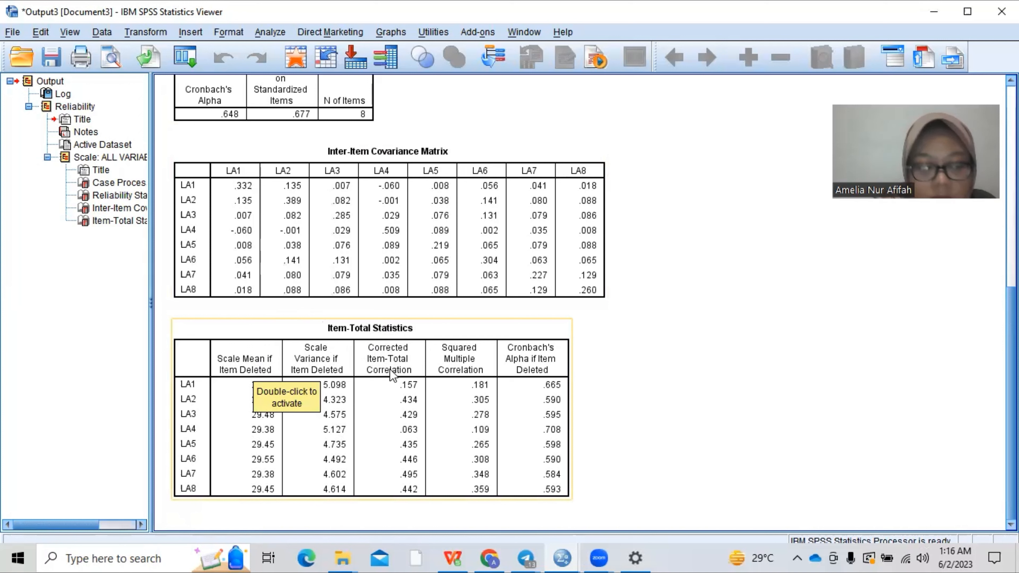
click(372, 354)
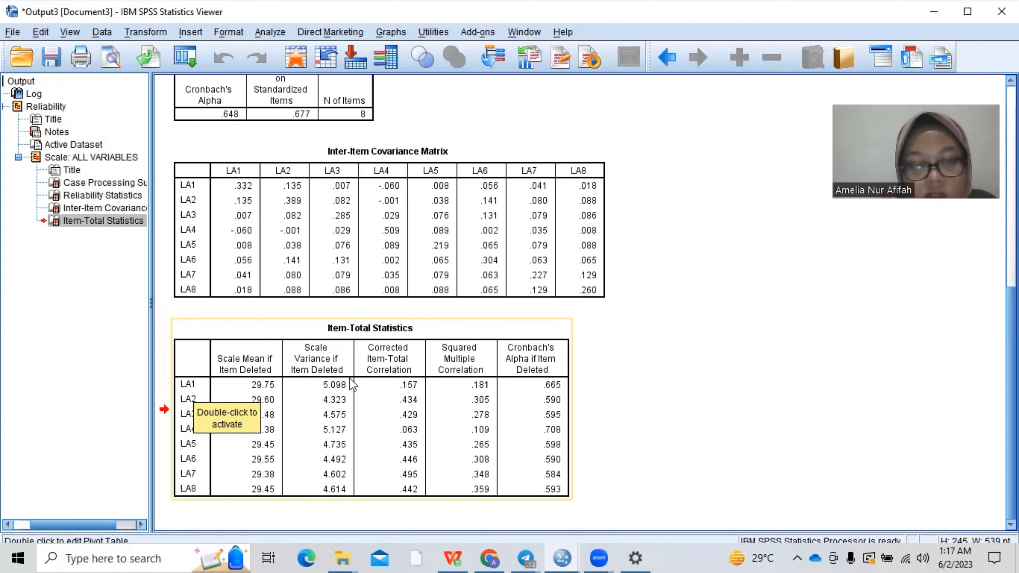
click(599, 406)
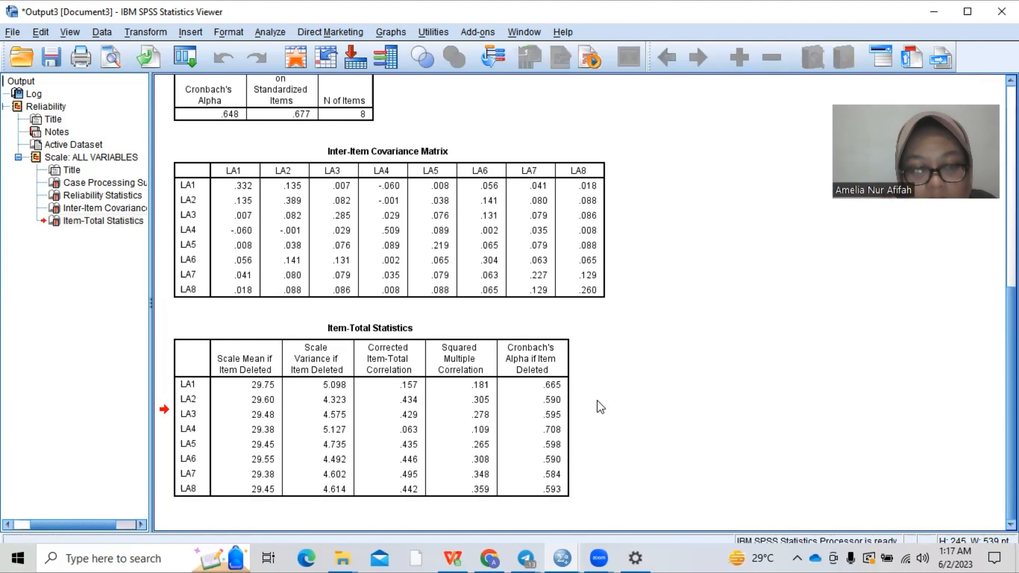
- Review the Item-Total Statistics again, then go back through the covariance matrix to the Reliability Statistics and Case Processing Summary
click(426, 397)
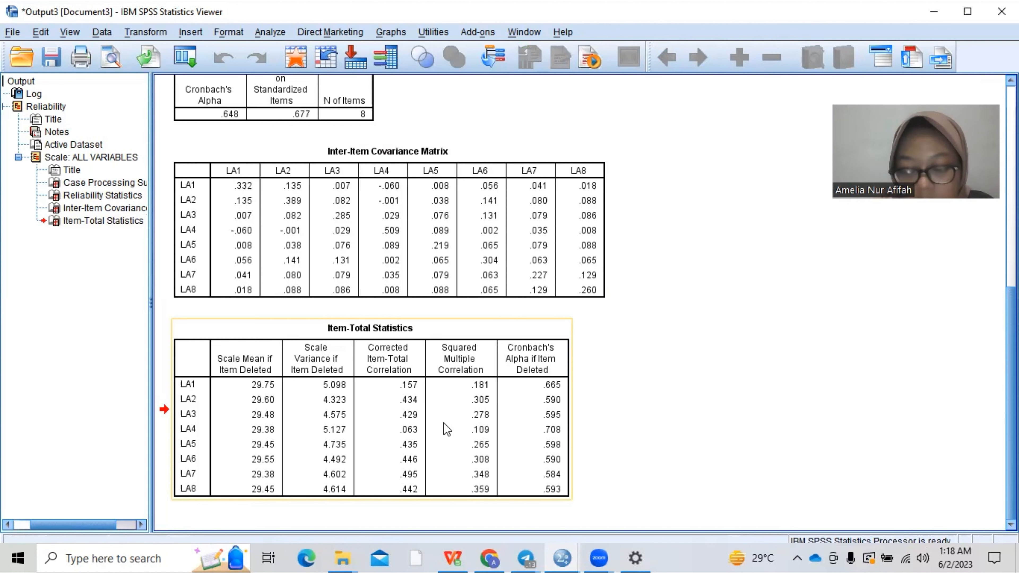
scroll(446, 428, up, 2)
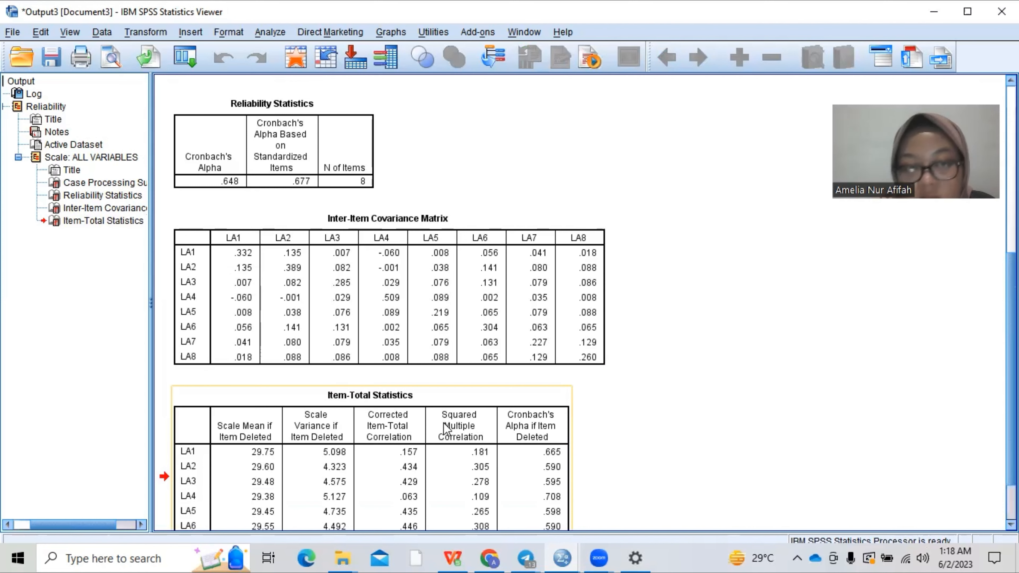
scroll(446, 429, up, 4)
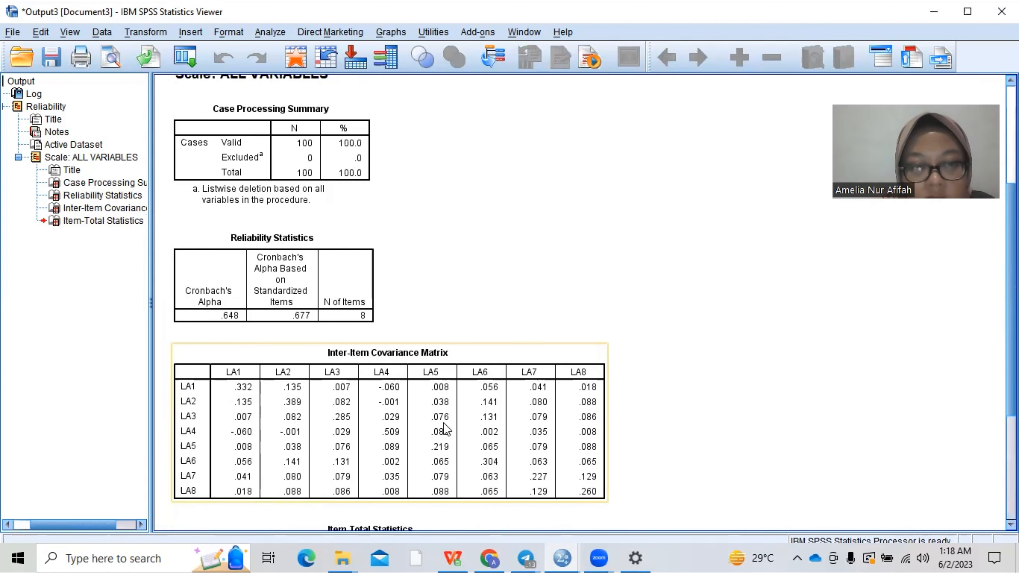
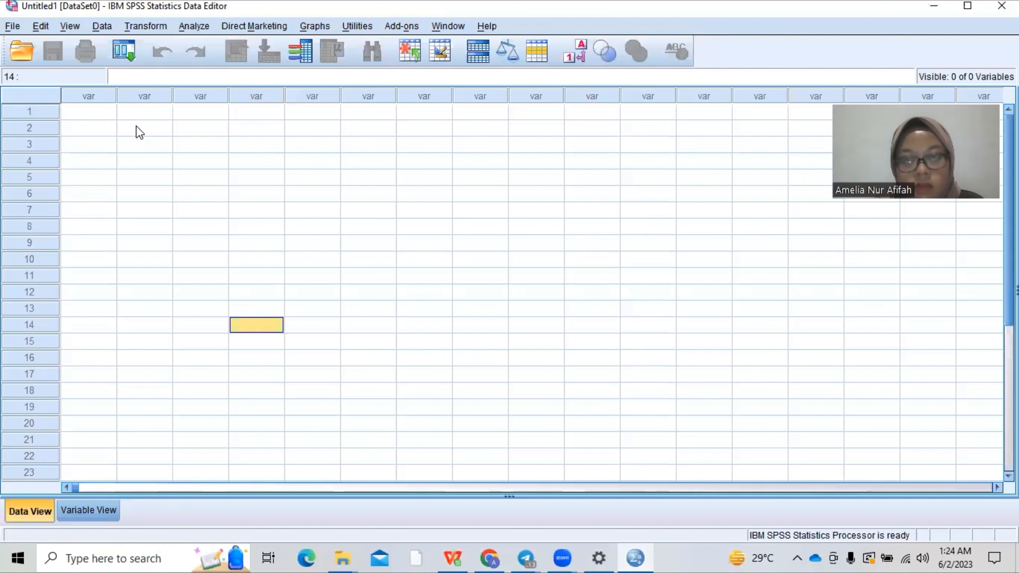
- Open the variable definitions of the empty dataset and check the LA 1 and Score headings on the WPS workbook's Lean Accounting (Y) sheet
click(103, 509)
click(109, 97)
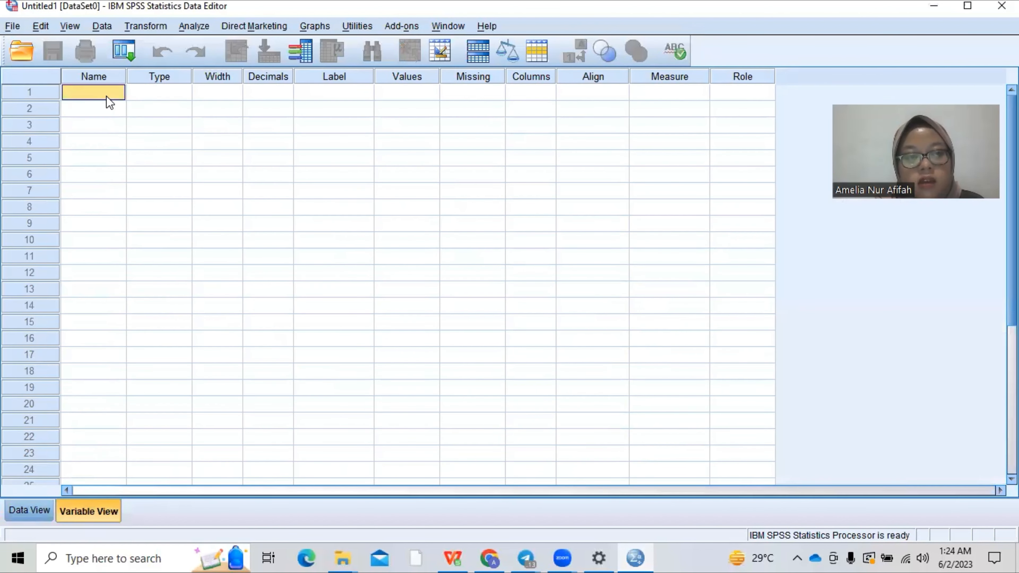
click(100, 90)
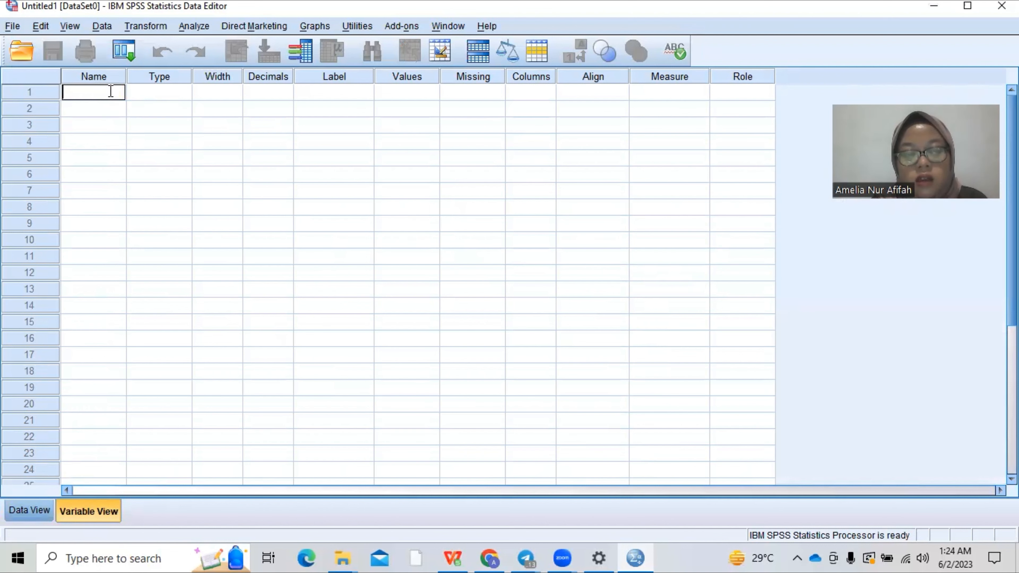
click(452, 558)
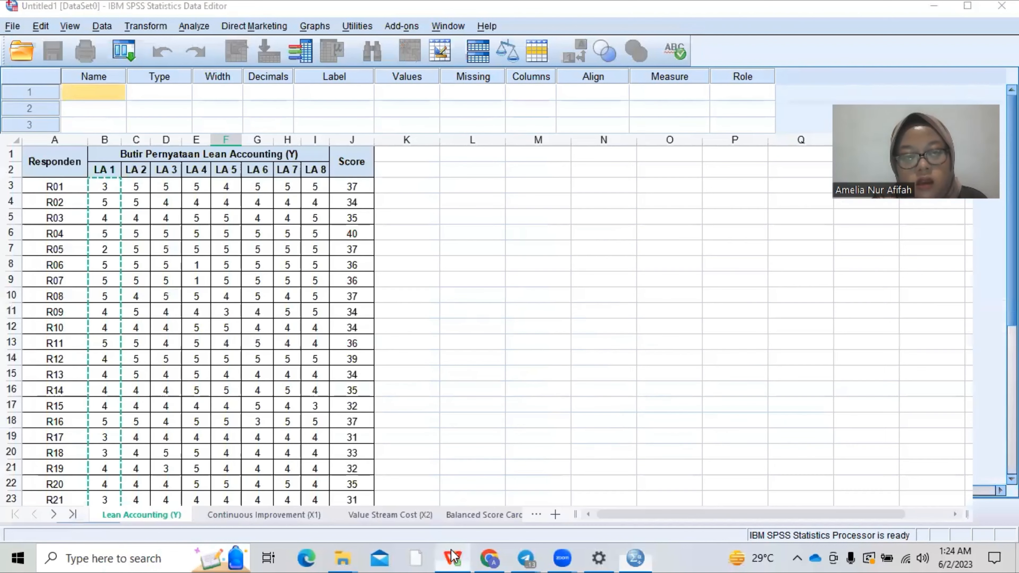
click(104, 169)
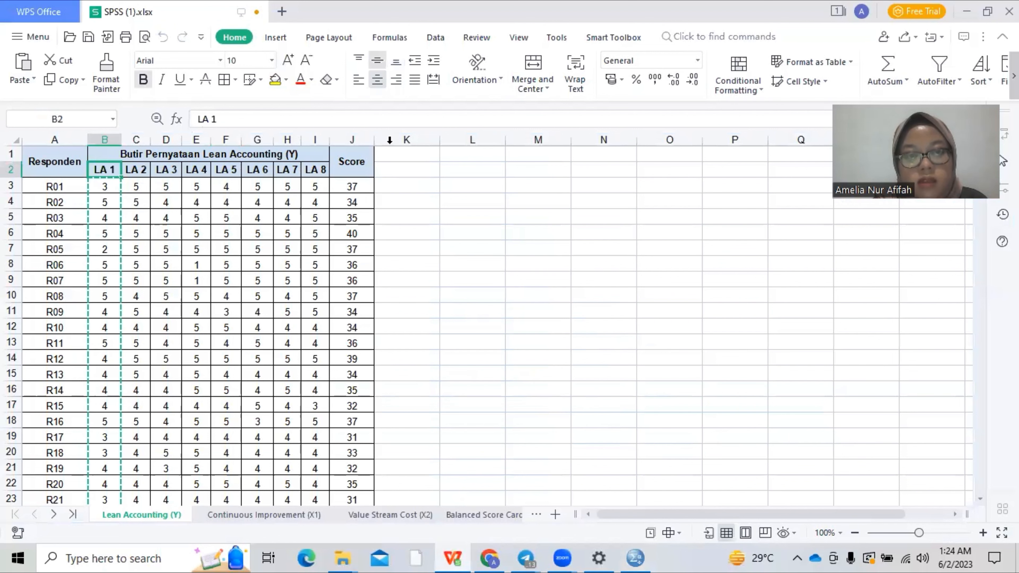
click(359, 170)
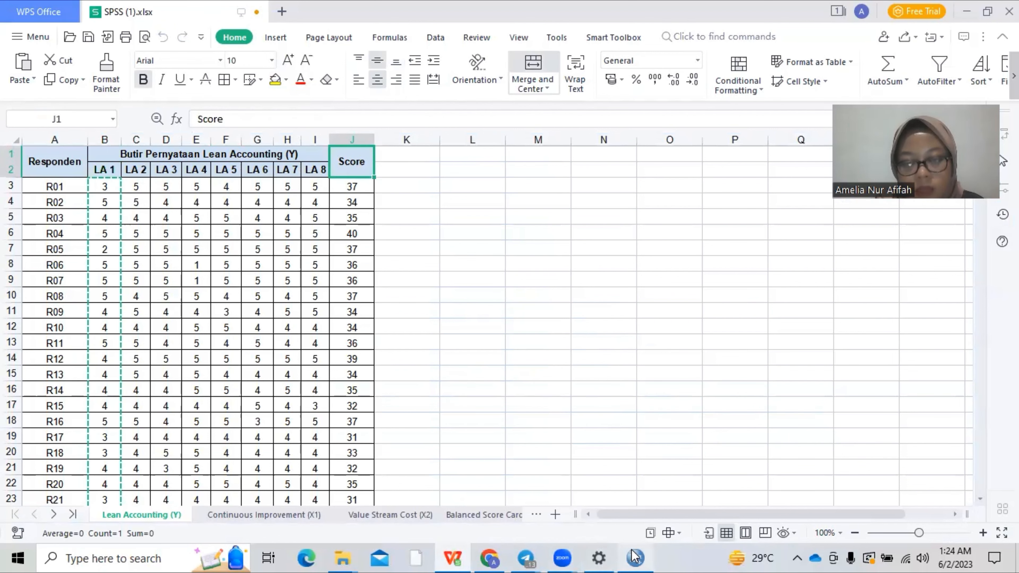
- Return to the empty SPSS dataset and define its first variable with the name Y
click(635, 558)
double_click(83, 91)
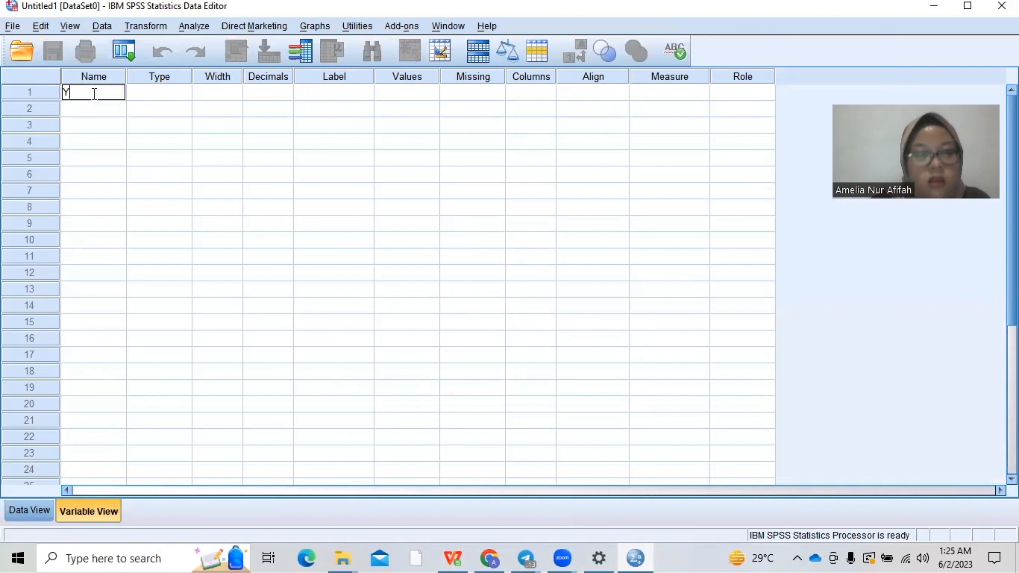
text(Y)
key(Return)
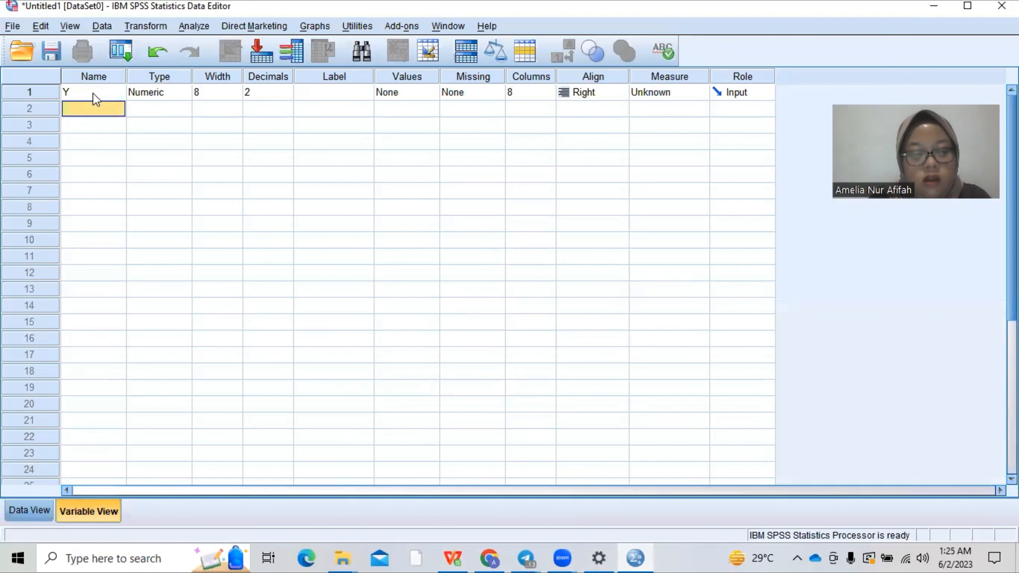
text(L)
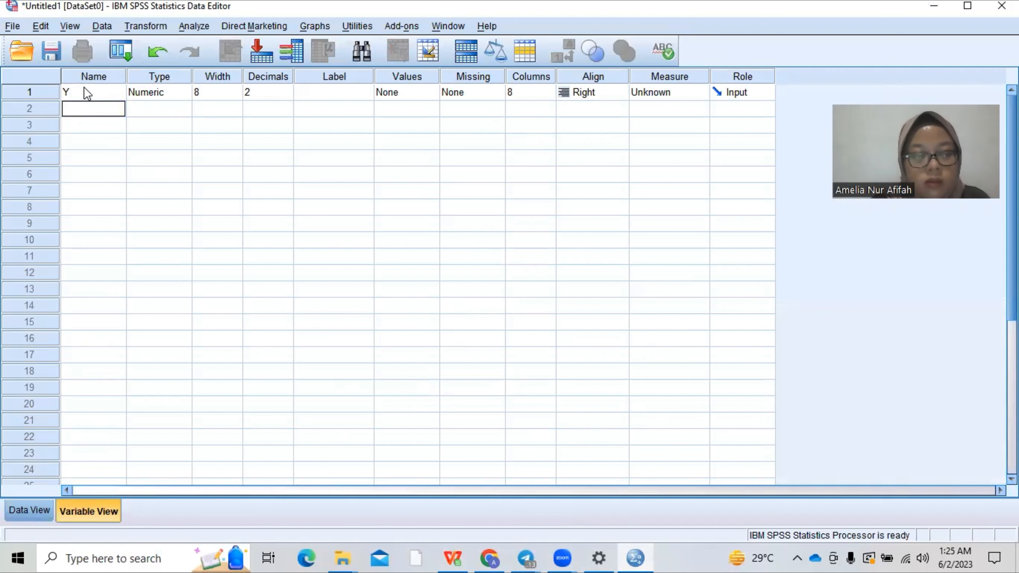
click(87, 95)
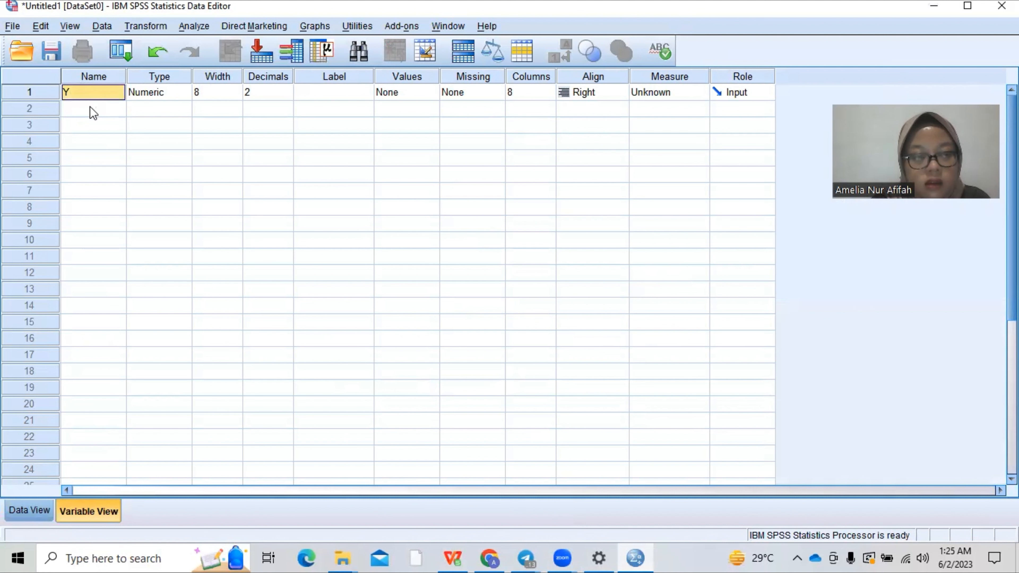
- Define four more variables below Y, named X1, X2, X3 and X4
click(90, 107)
click(91, 108)
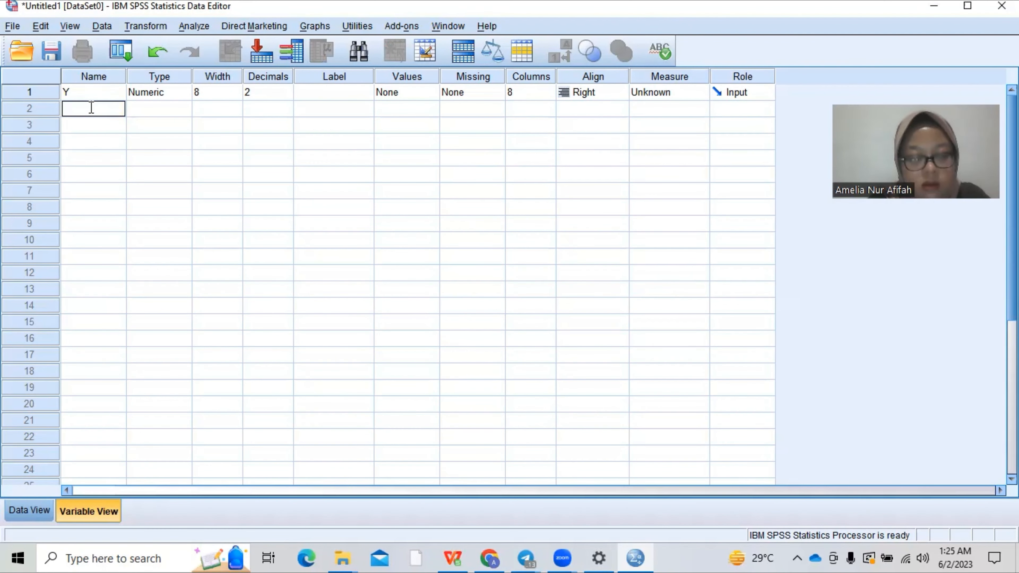
text(X)
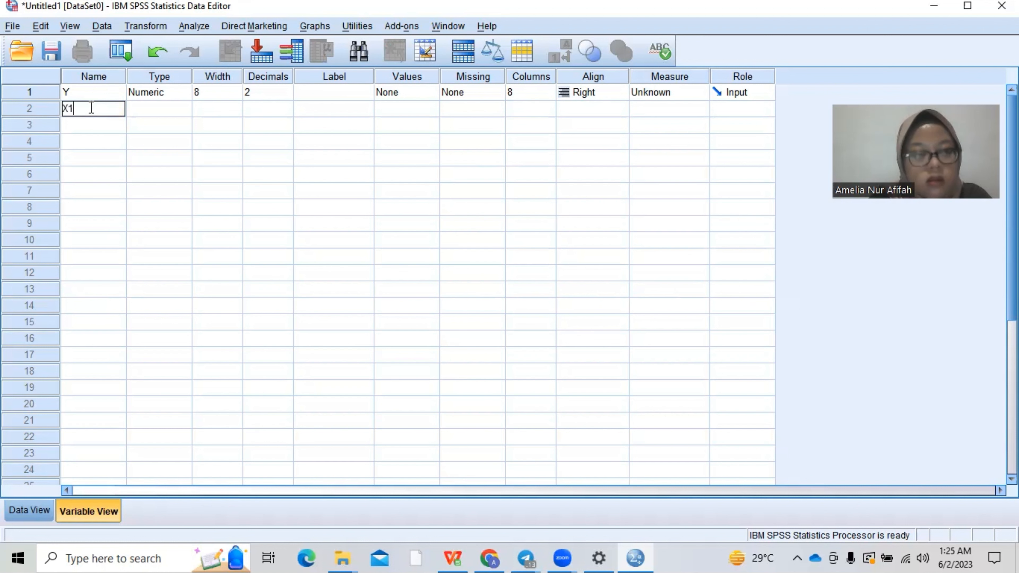
text(1)
key(Return)
text(X2)
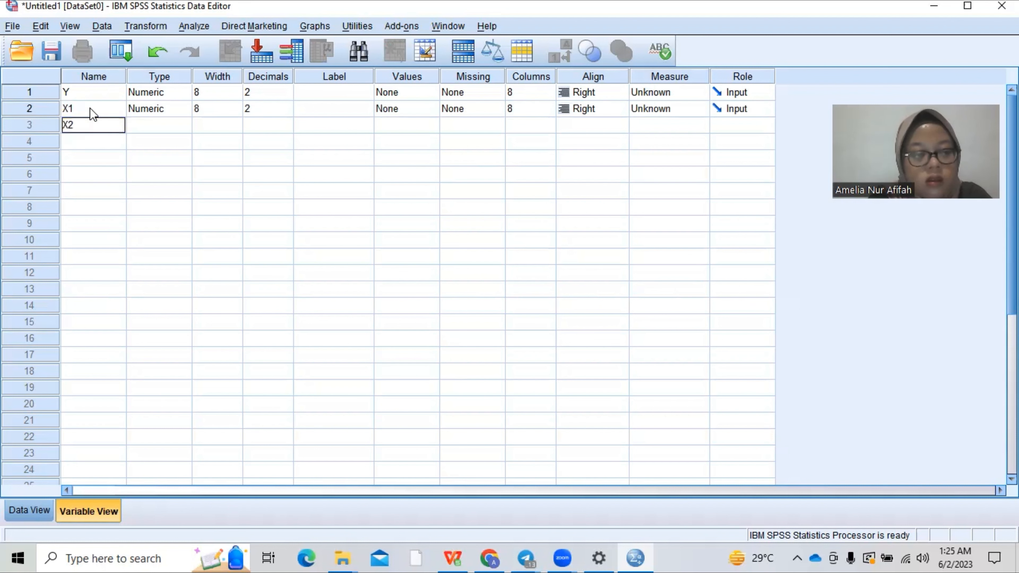
key(Return)
text(X3)
key(Return)
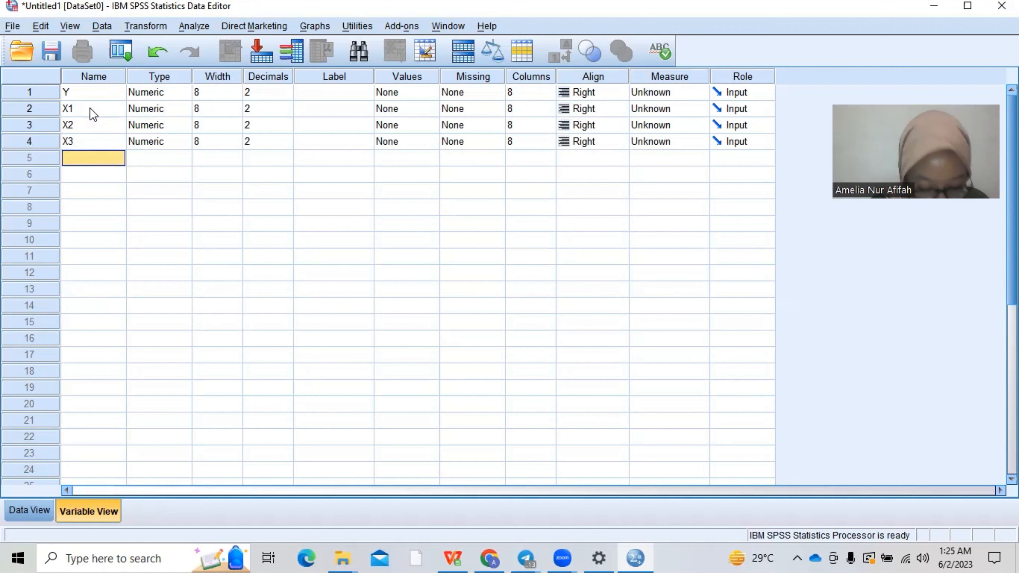
text(X4)
key(Return)
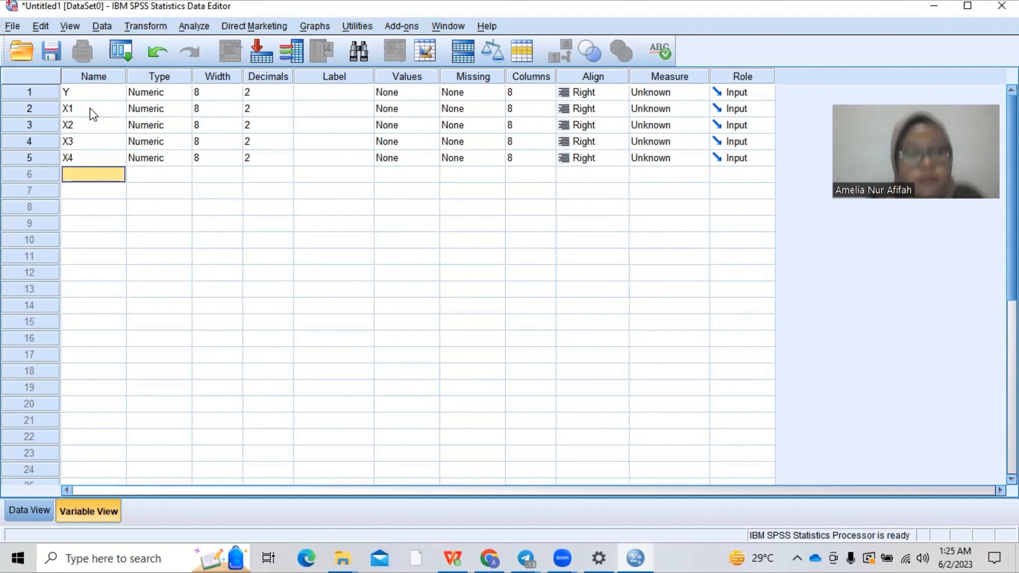
- Set the decimals to 0 for all five variables, Y and X1 through X4
click(280, 91)
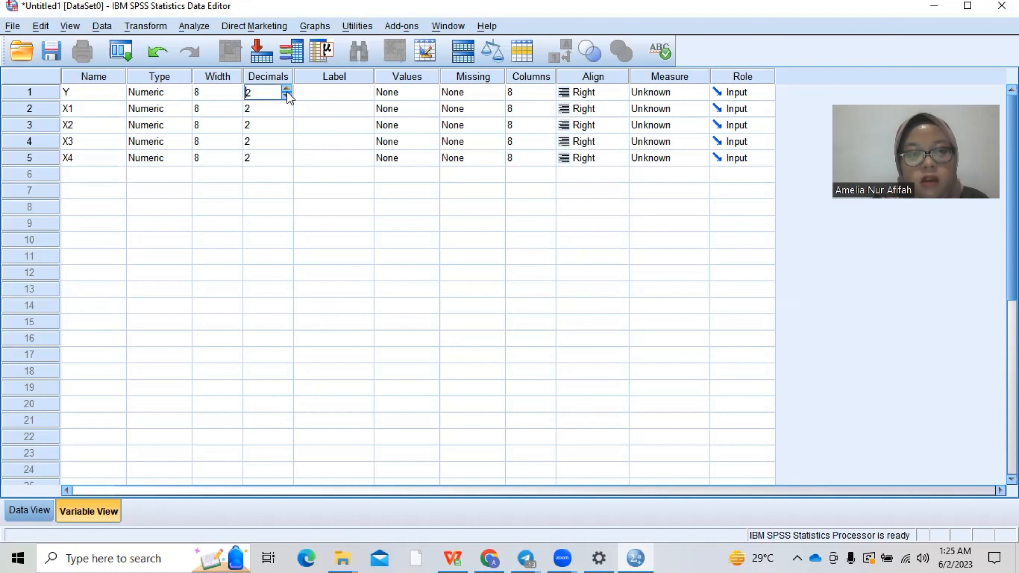
click(286, 97)
click(286, 97)
click(271, 109)
click(287, 113)
click(287, 112)
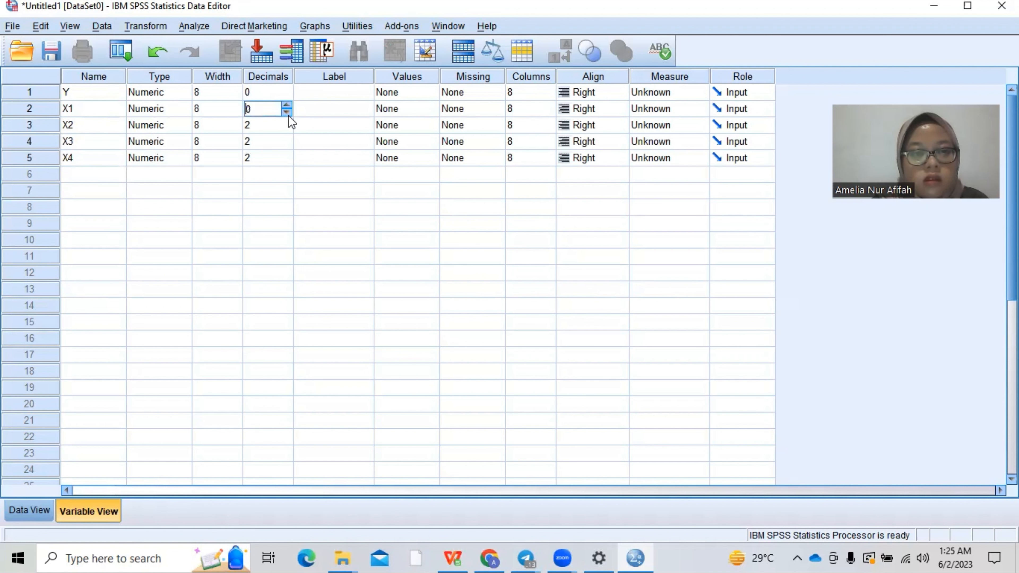
click(286, 125)
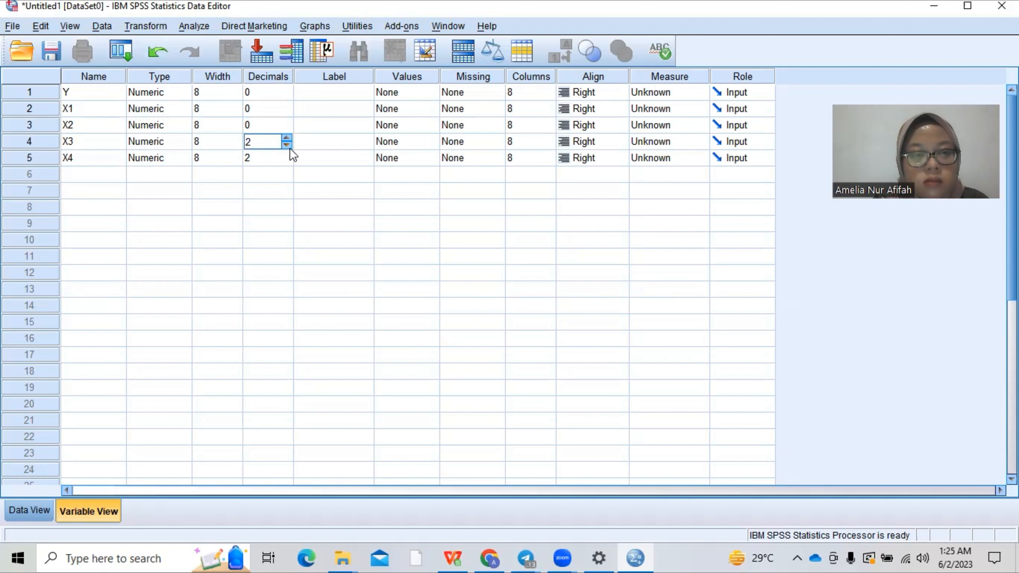
click(287, 145)
click(287, 146)
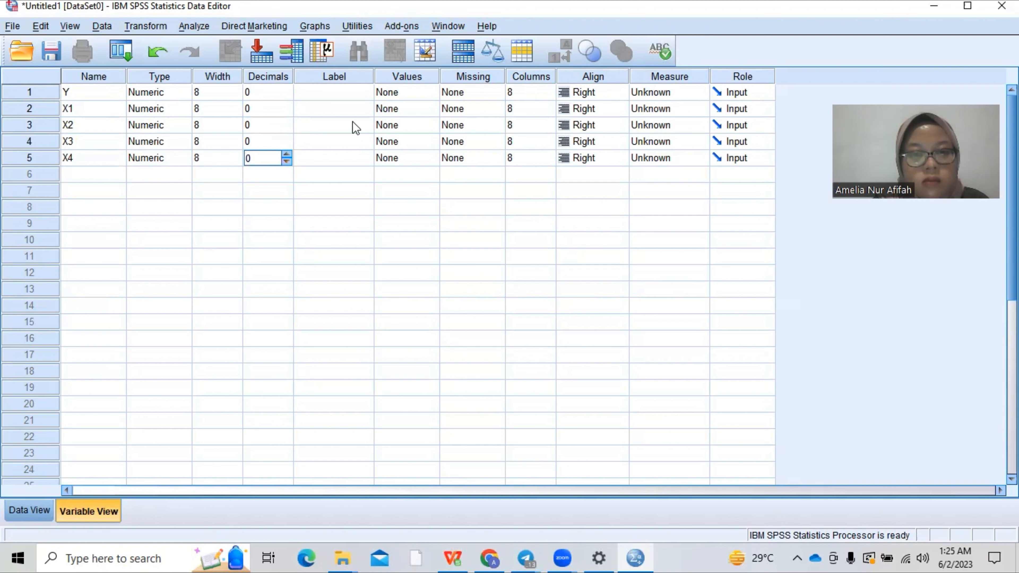
- Set the measurement level of Y and X1 through X4 to Scale
click(653, 92)
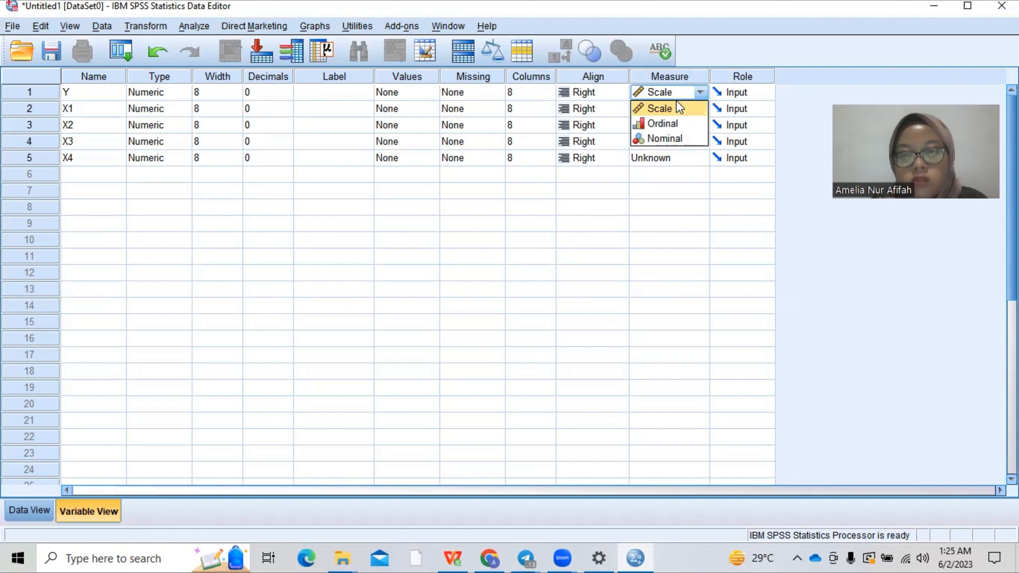
click(676, 107)
click(667, 110)
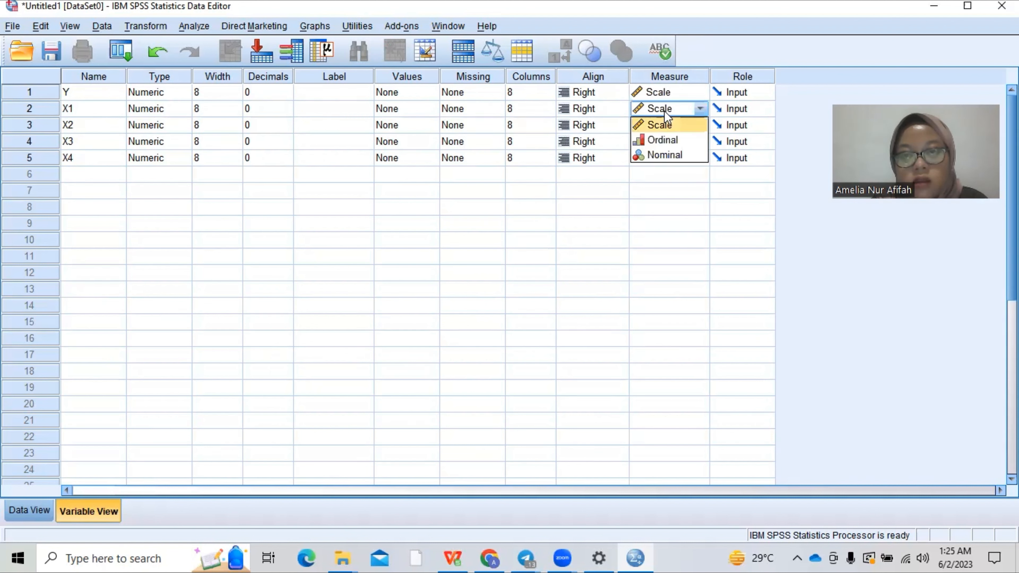
click(668, 126)
click(665, 124)
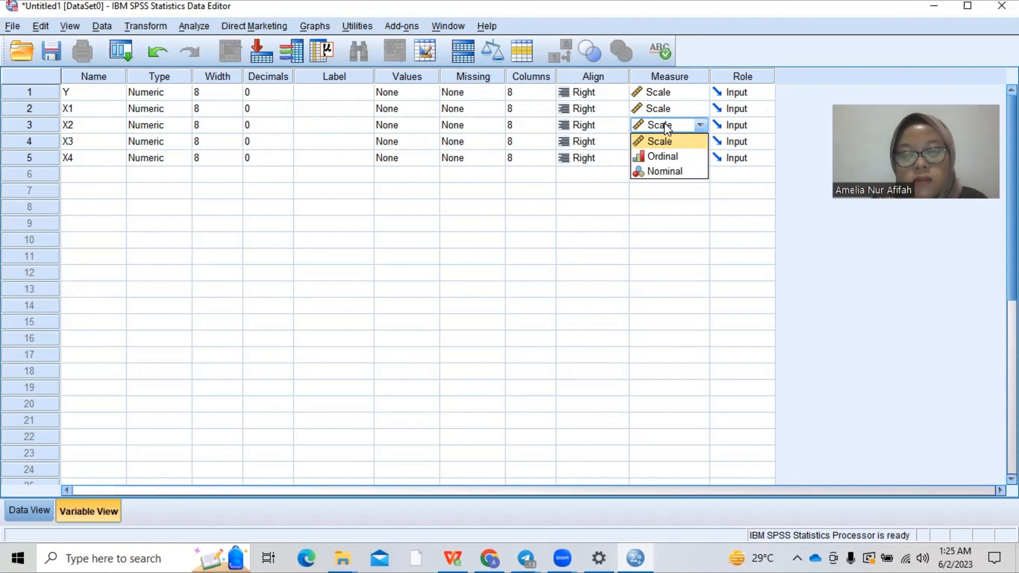
click(669, 138)
click(667, 142)
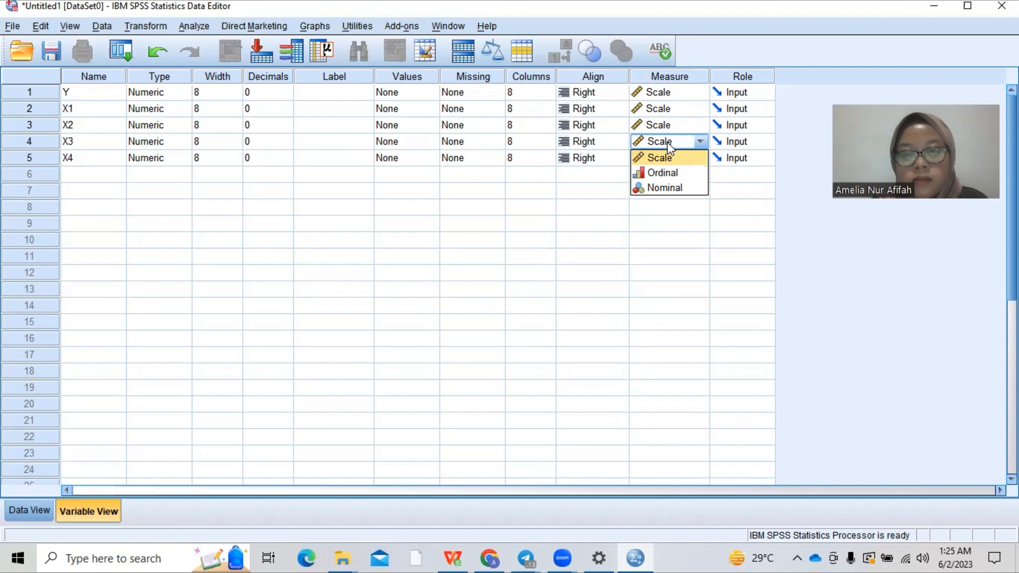
click(672, 158)
click(665, 160)
click(671, 174)
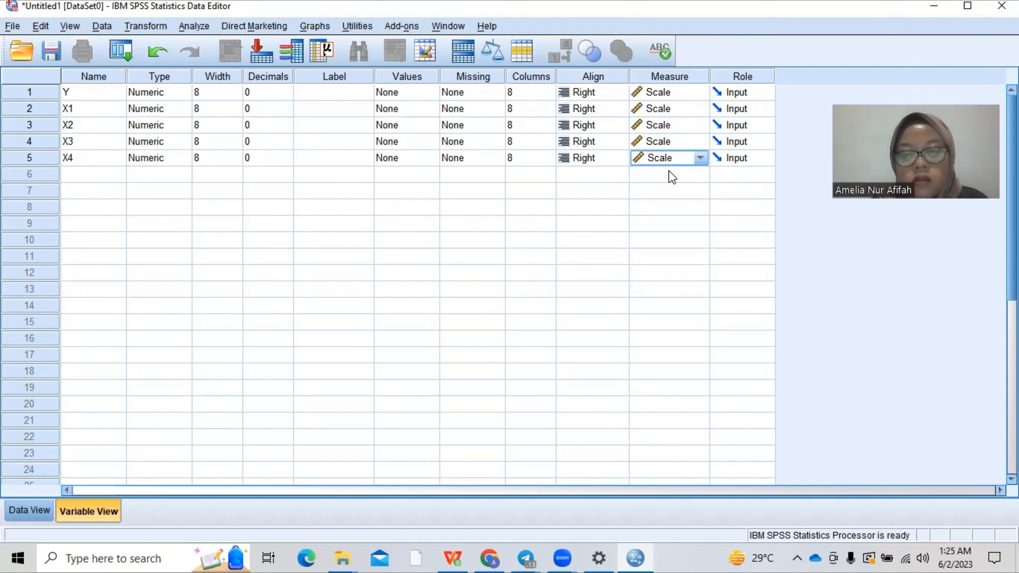
click(110, 98)
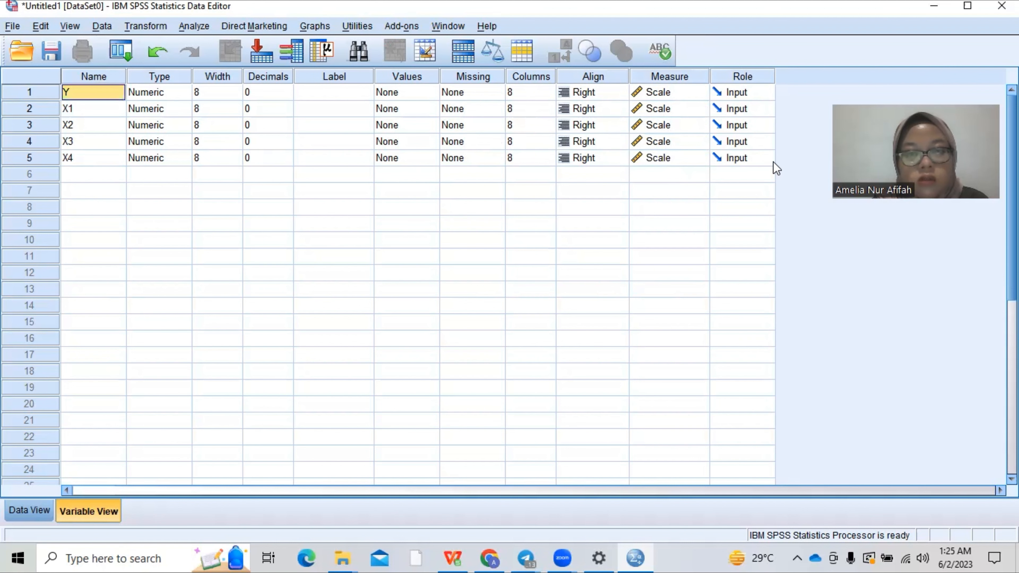
- Show the dataset's data grid and start editing the row 1 cell of the Y column
click(27, 507)
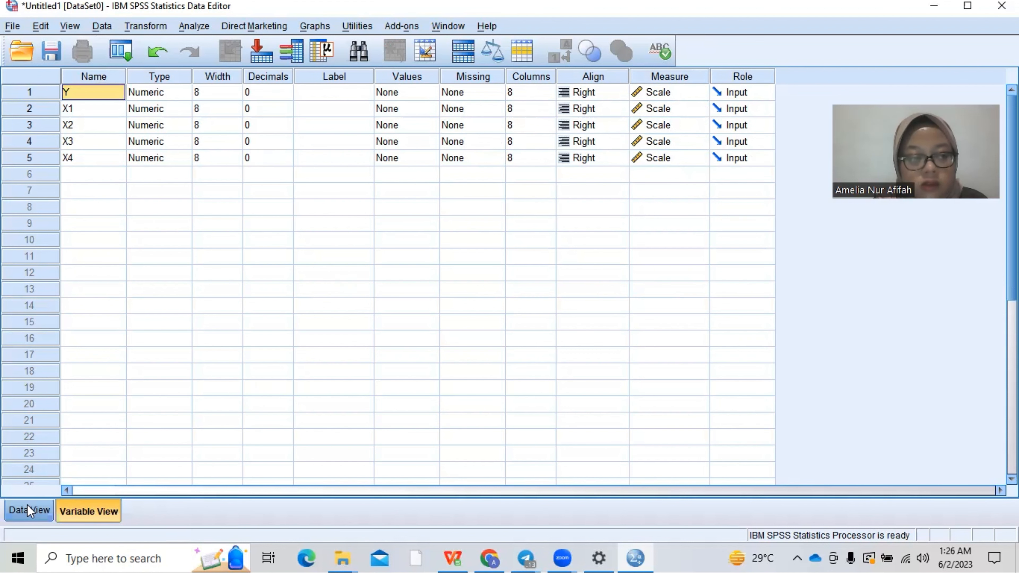
click(158, 235)
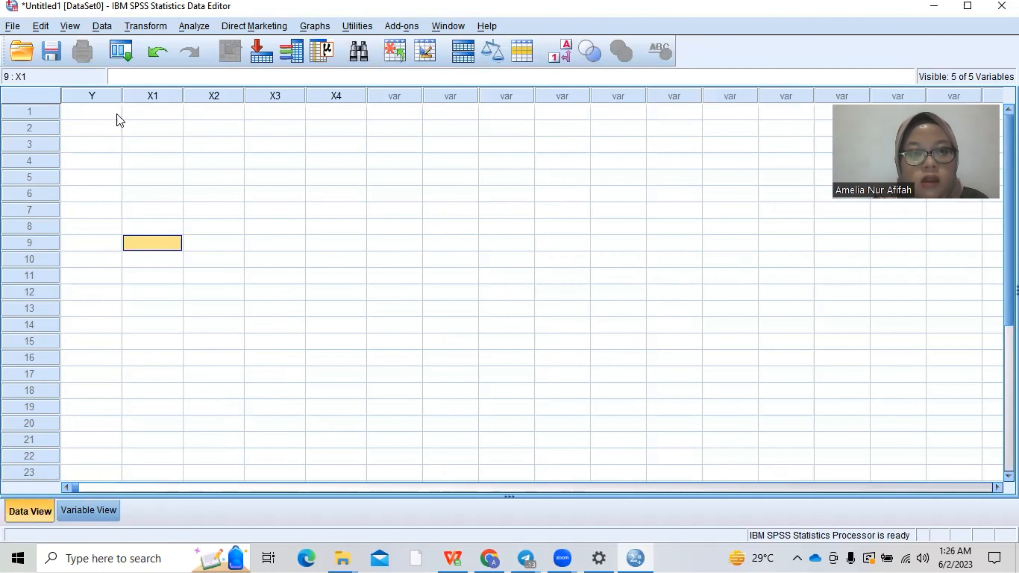
click(91, 111)
double_click(91, 112)
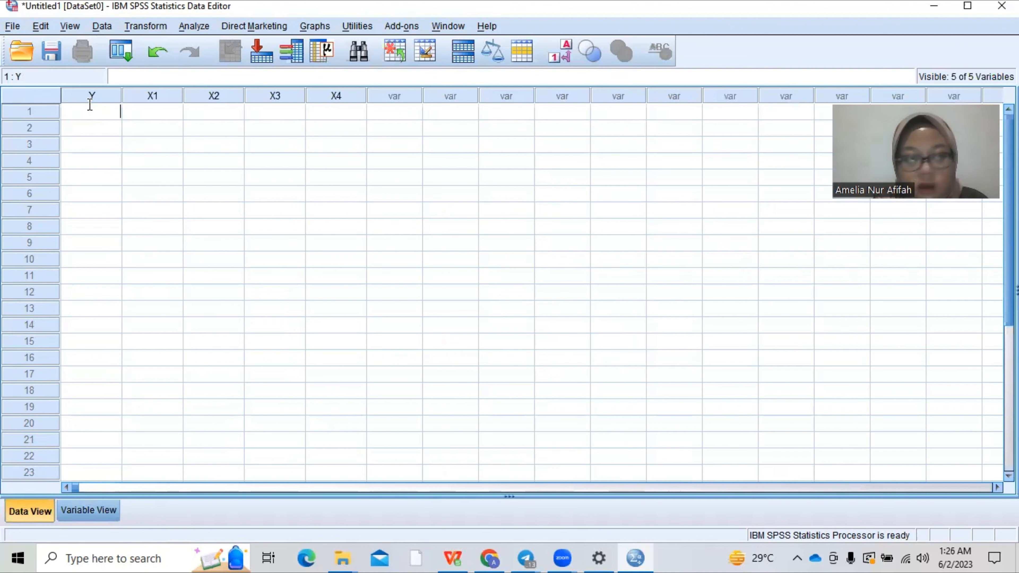
- Switch to the WPS workbook and copy the Lean Accounting scores for respondents R01 to R100, cells J3:J102
click(459, 549)
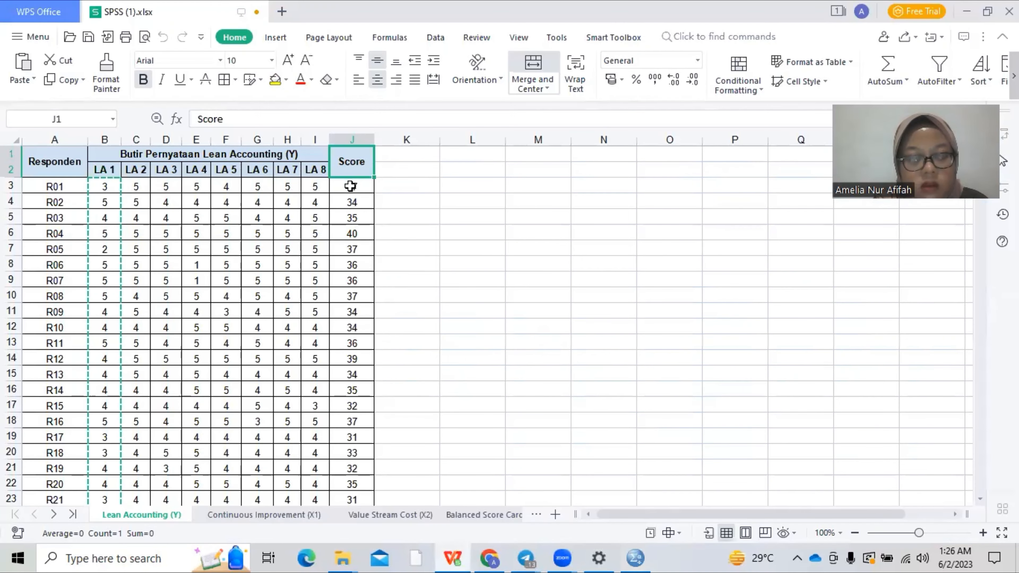
click(349, 186)
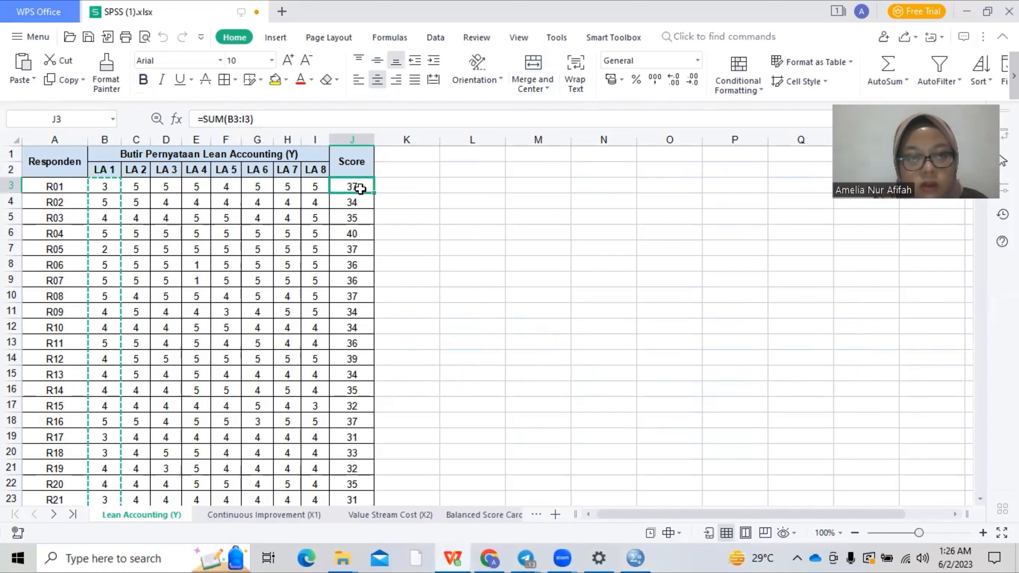
drag(359, 189, 356, 404)
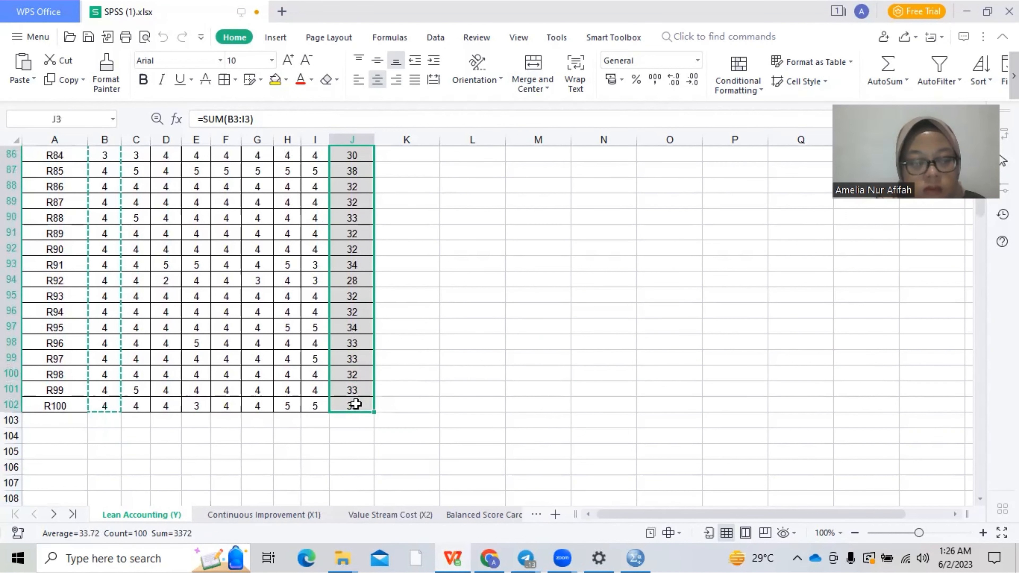
key(ctrl+c)
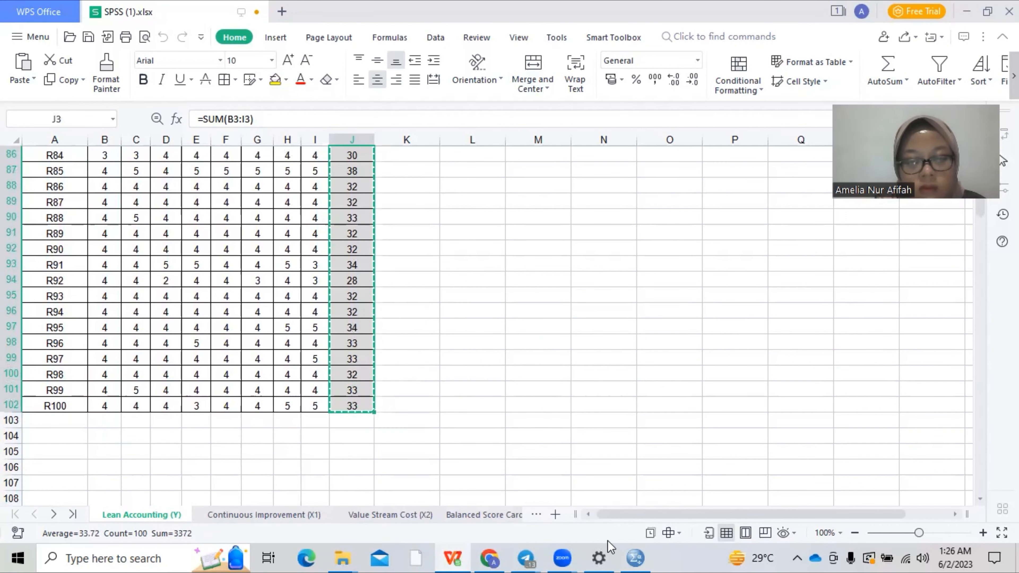
- Switch to SPSS and paste the copied Lean Accounting scores into the Y column, starting at row 1
click(635, 557)
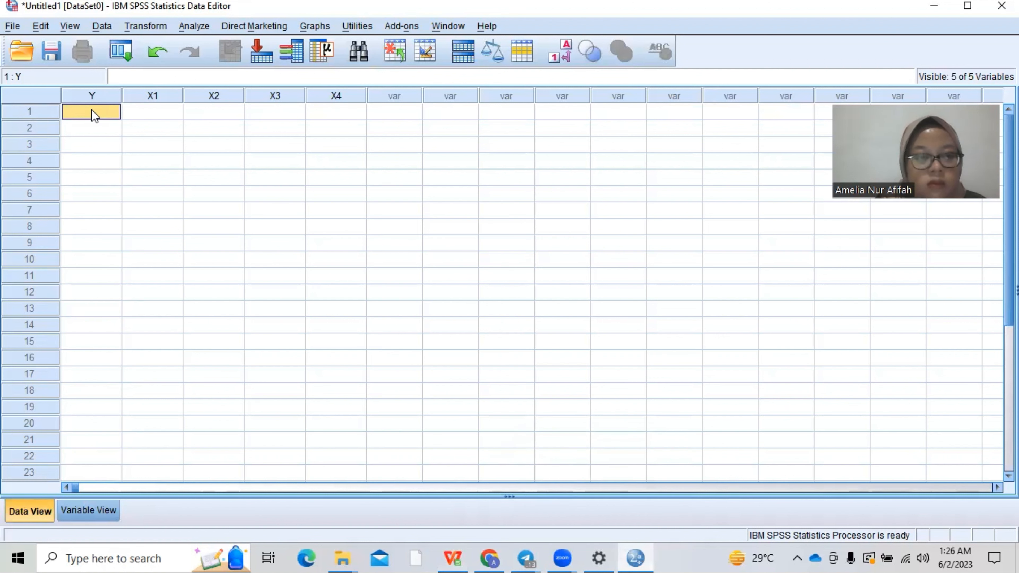
key(ctrl+v)
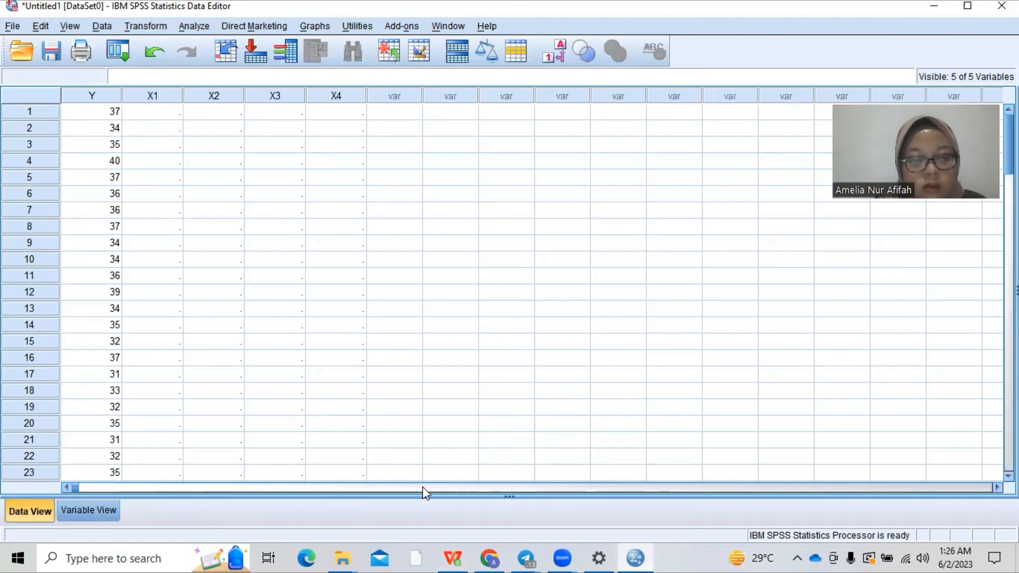
- Copy the Continuous Improvement (X1) scores, J3:J102, from the WPS workbook and paste them into the X1 column in SPSS from row 1
click(454, 557)
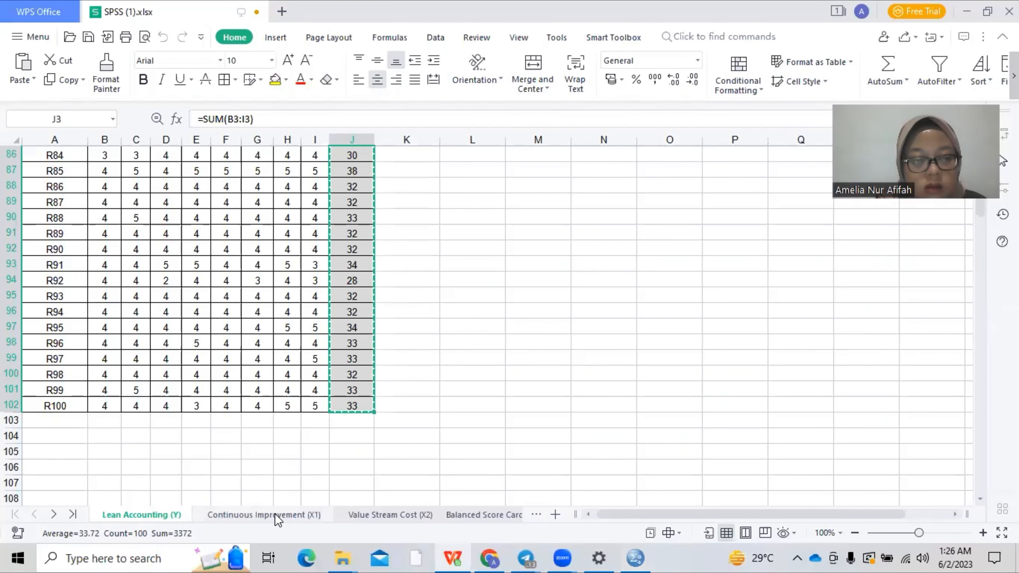
click(264, 514)
drag(380, 189, 398, 468)
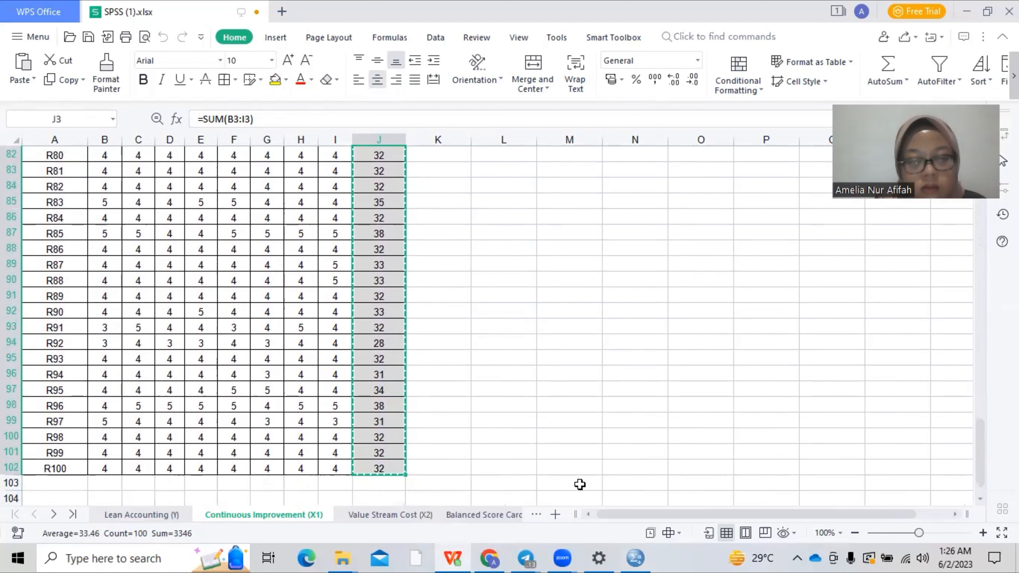
click(636, 557)
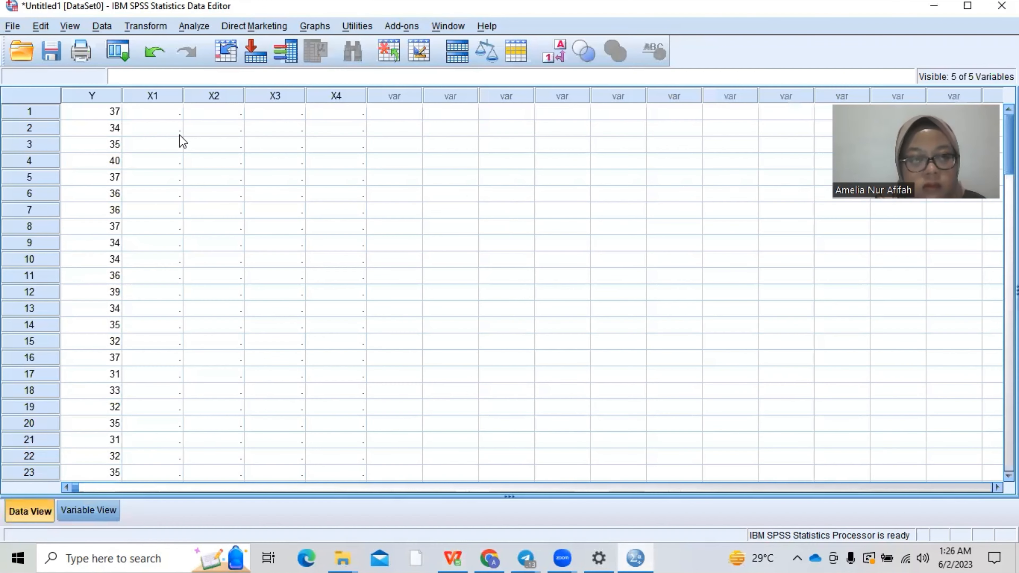
click(154, 114)
key(ctrl+v)
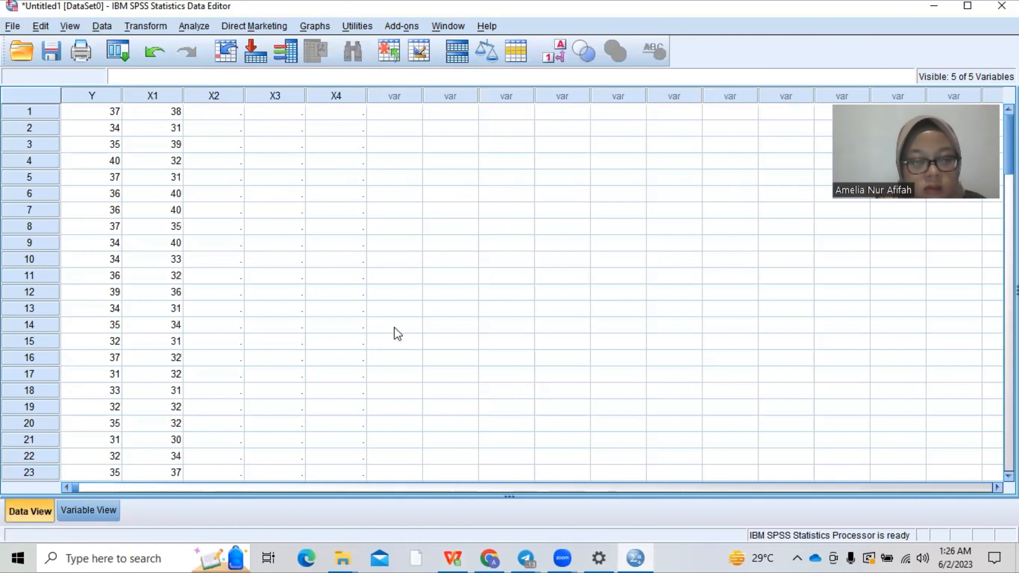
- Copy the Value Stream Cost (X2) scores, J3:J102, from the WPS workbook and paste them into the X2 column in SPSS from row 1
click(456, 557)
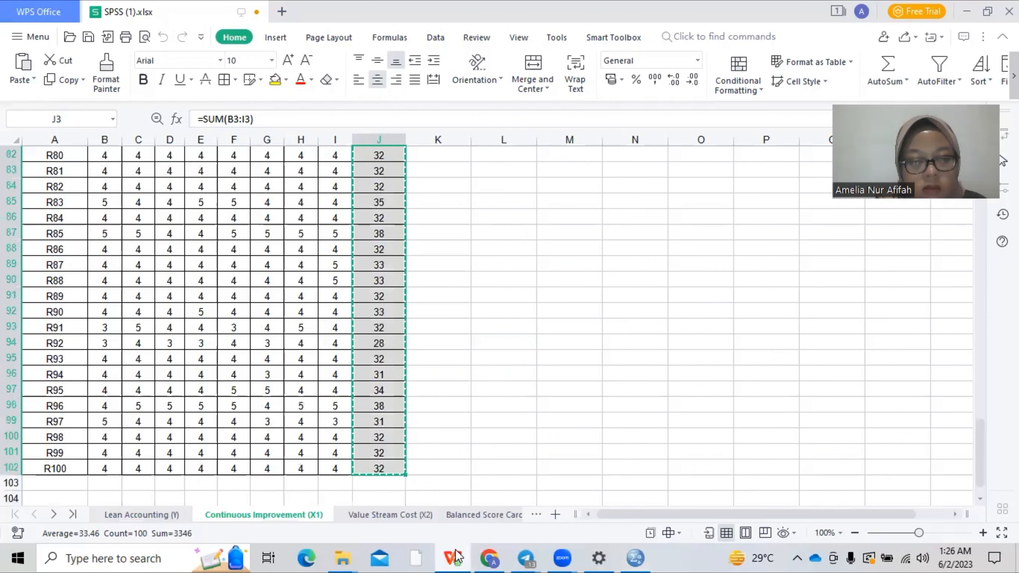
click(382, 515)
drag(375, 192, 385, 395)
key(ctrl+c)
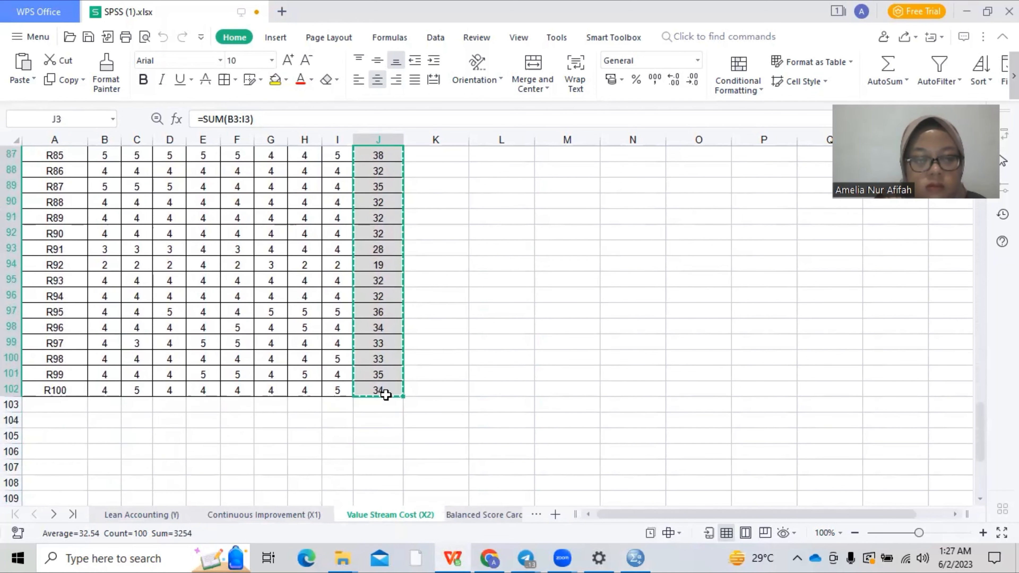
click(634, 557)
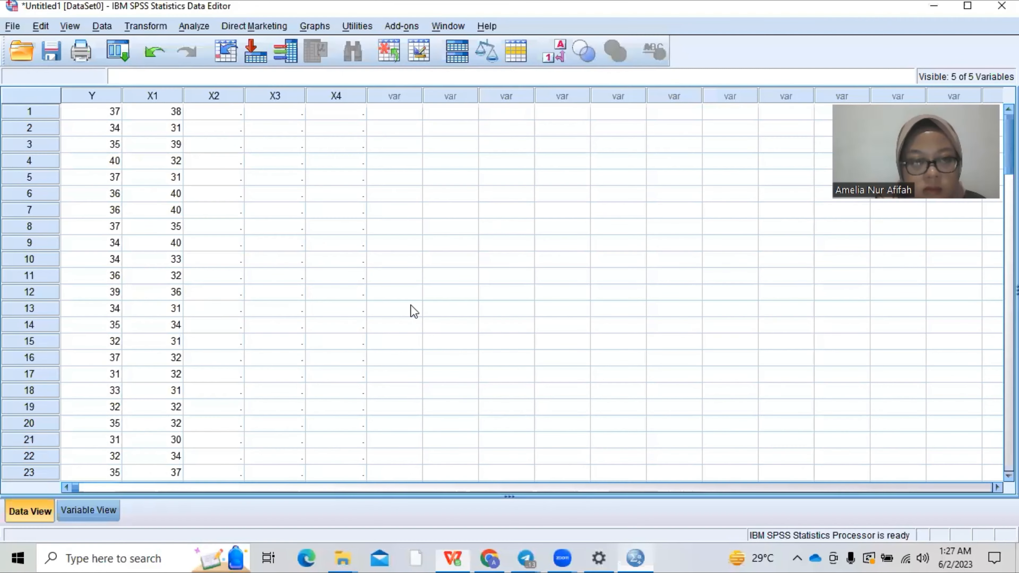
click(207, 115)
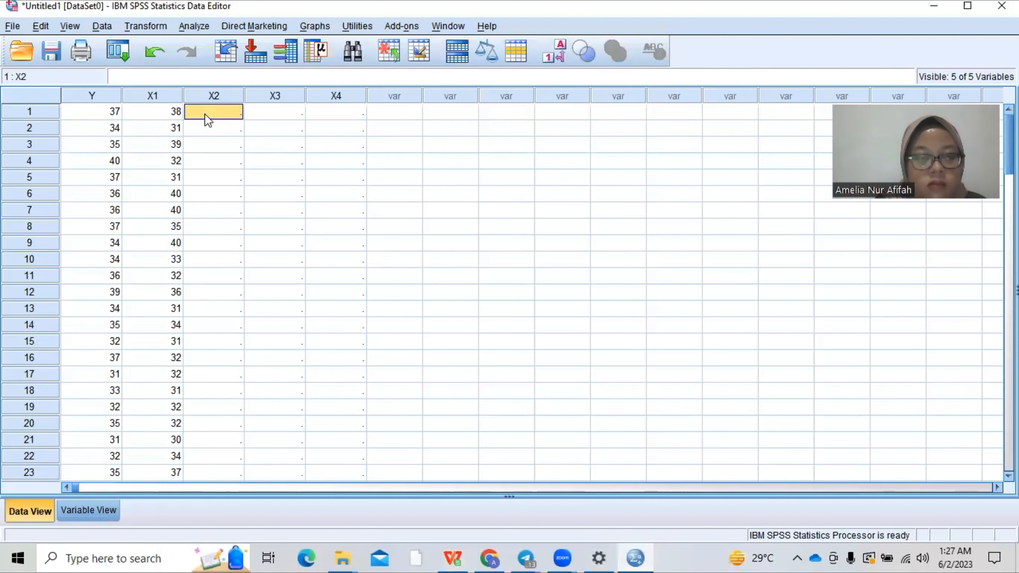
key(ctrl+v)
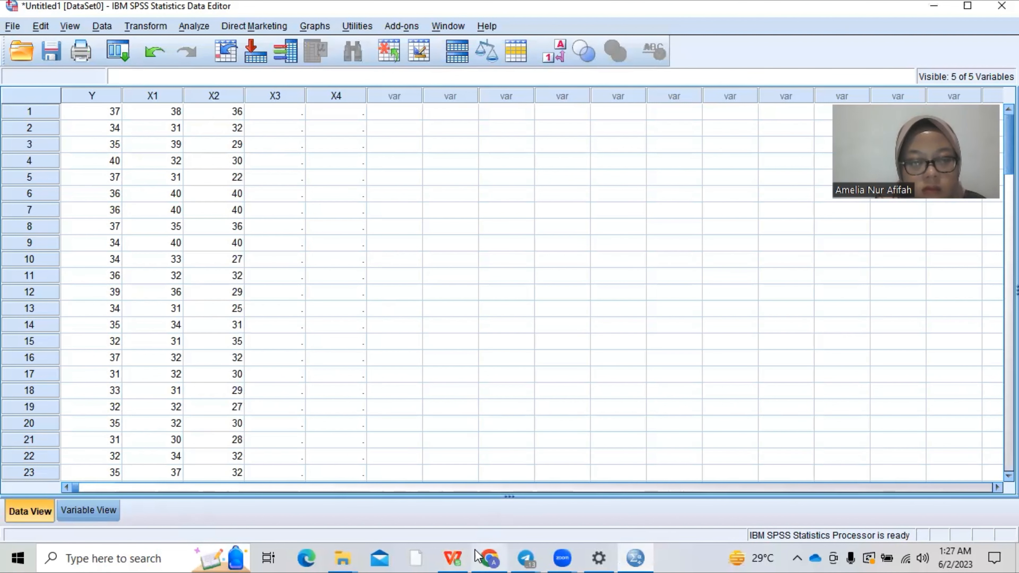
- Copy the Balanced Score Card (X3) scores, J3:J102, from the WPS workbook and paste them into the X3 column in SPSS from row 1
click(453, 557)
click(484, 515)
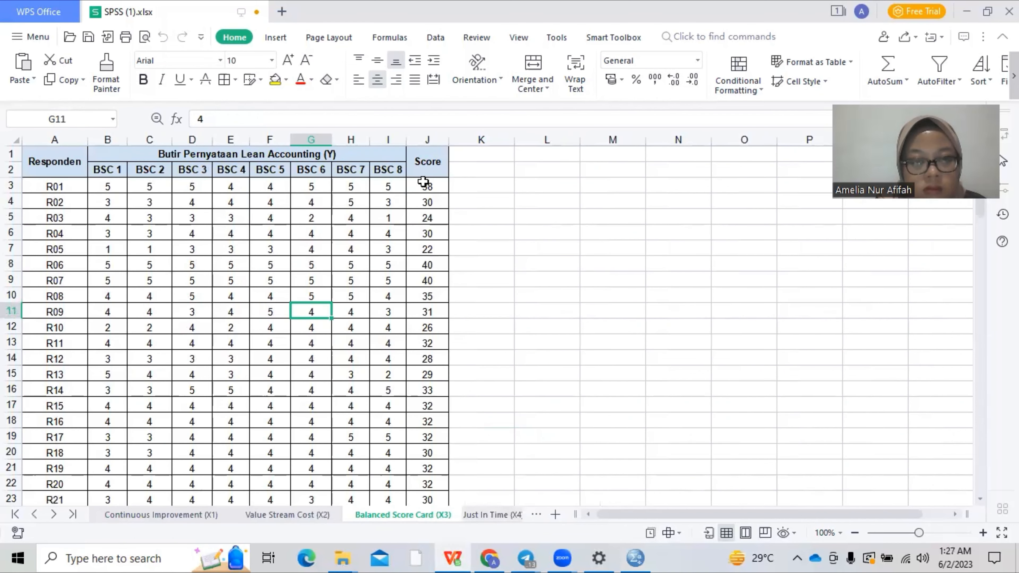
drag(423, 181, 430, 406)
key(ctrl+c)
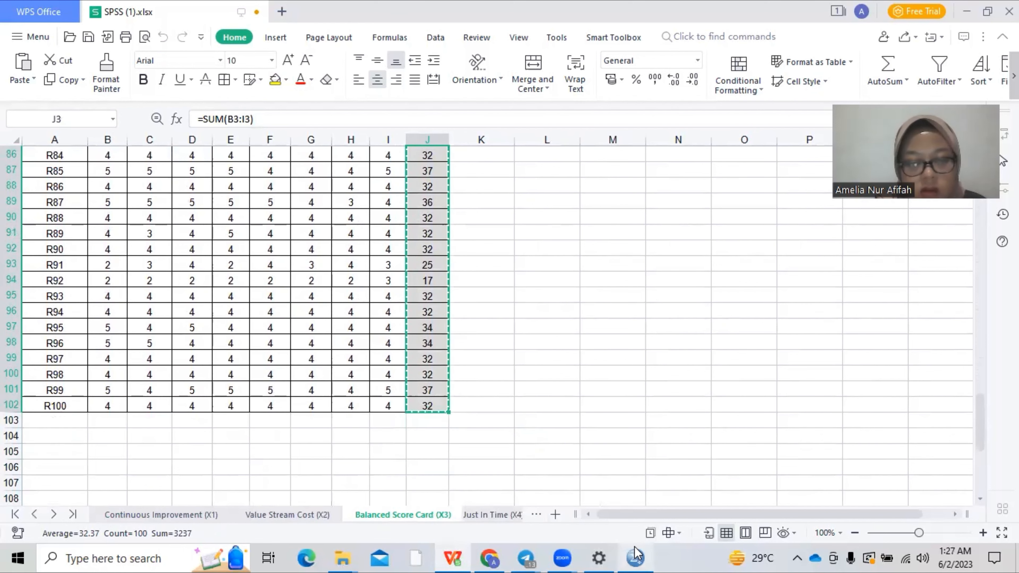
click(636, 557)
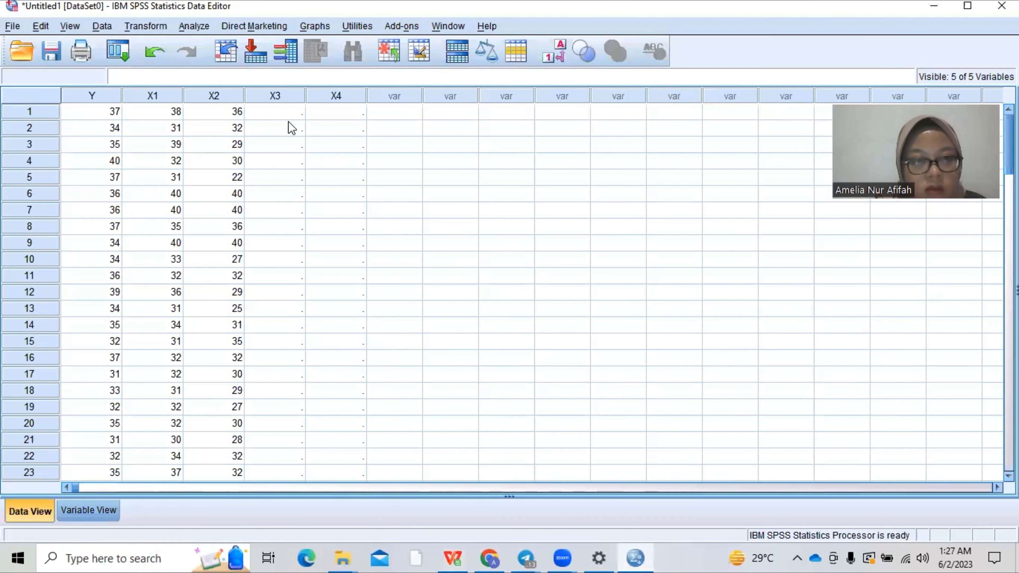
click(269, 109)
key(ctrl+v)
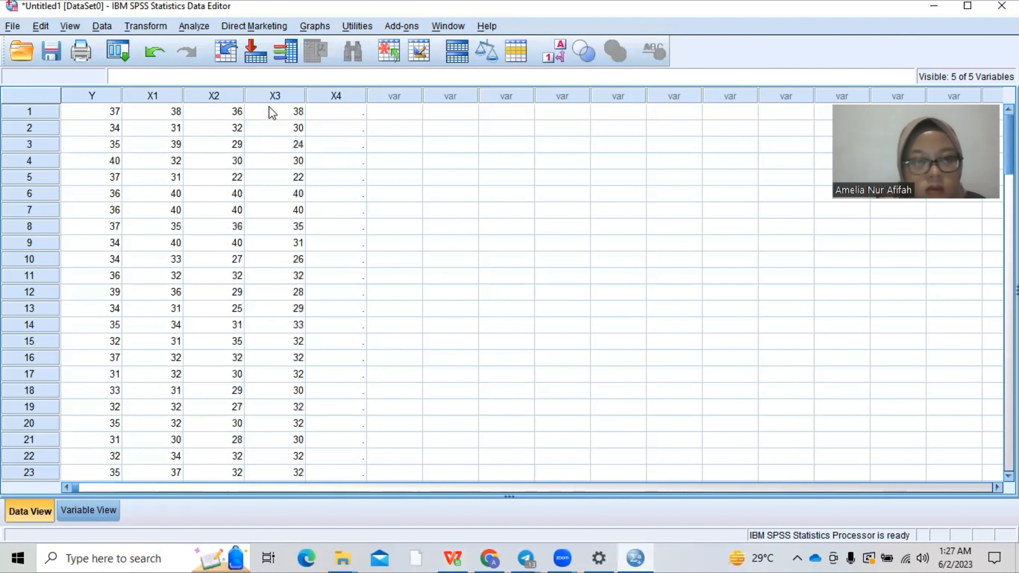
- Copy the Just In Time (X4) scores, J3:J102, from the WPS workbook and paste them into the X4 column in SPSS from row 1
click(453, 558)
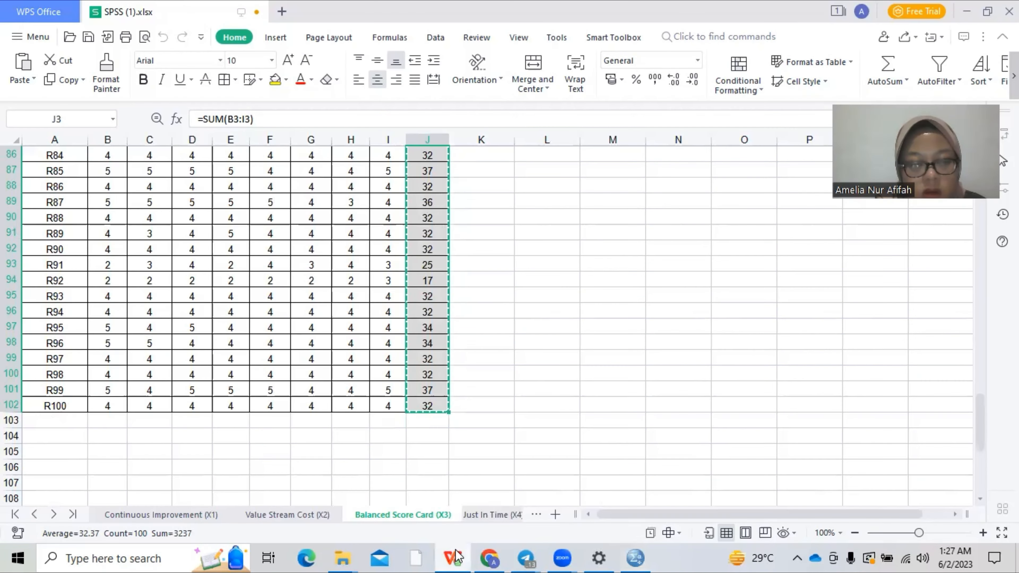
click(502, 514)
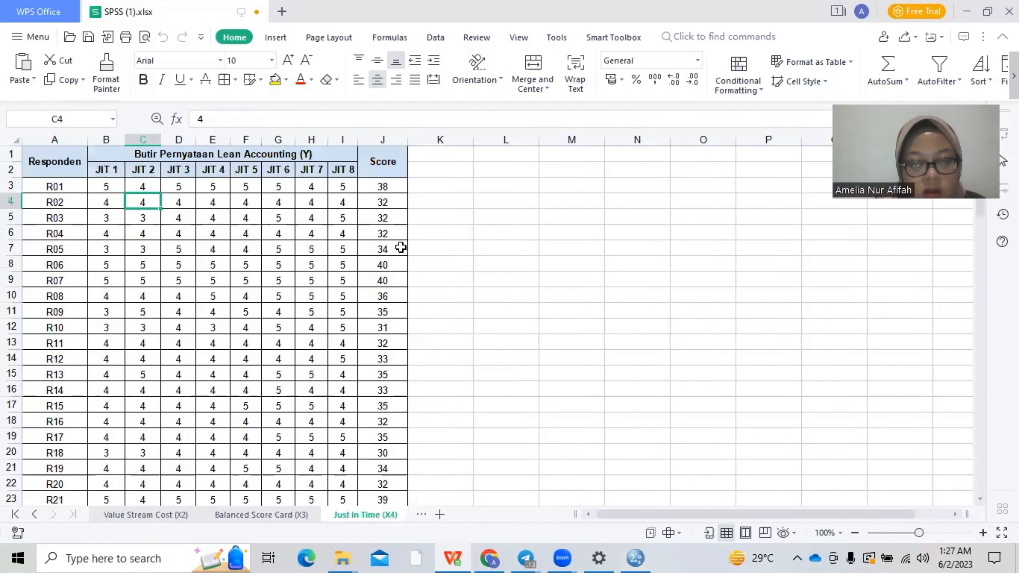
click(380, 188)
drag(380, 187, 395, 448)
drag(393, 410, 394, 406)
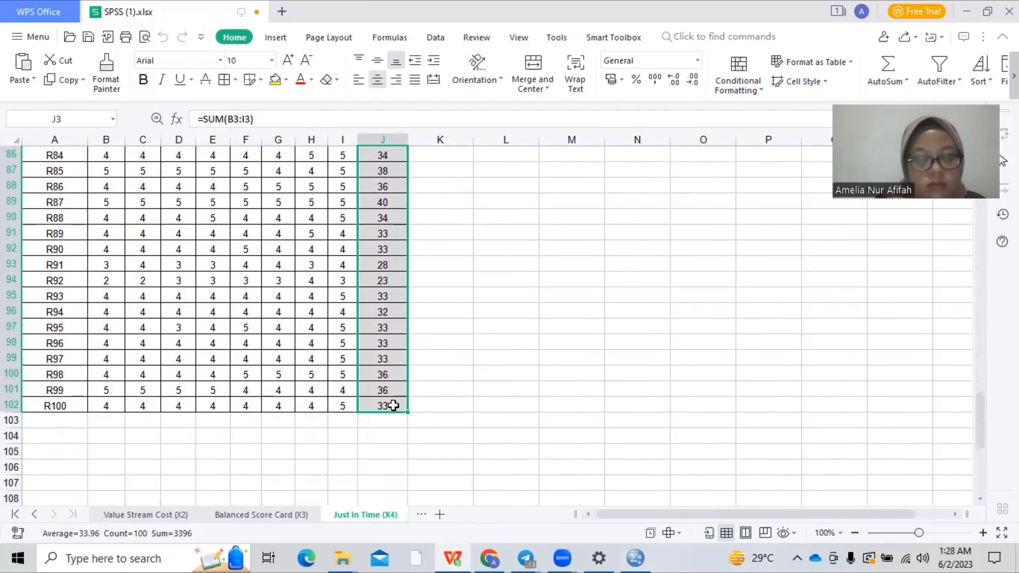
click(634, 557)
click(342, 116)
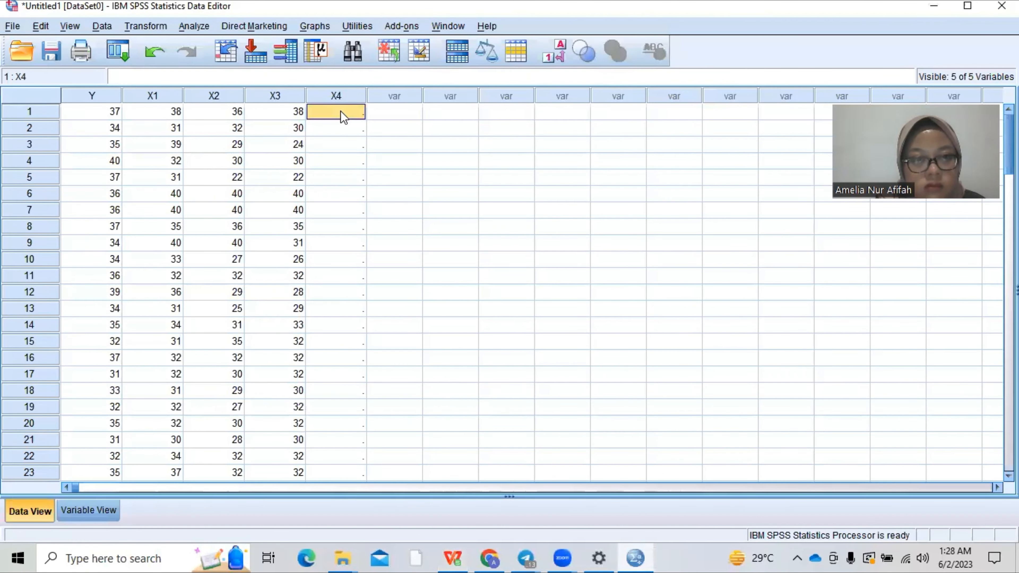
key(ctrl+v)
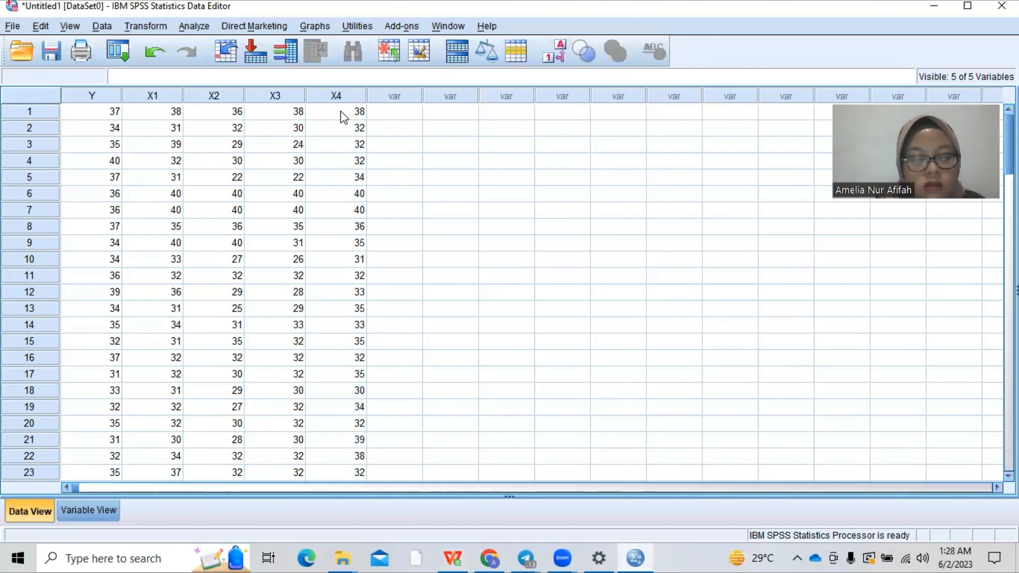
- Start a Descriptives analysis and add Y, X1, X2, X3 and X4 as its variables
click(263, 244)
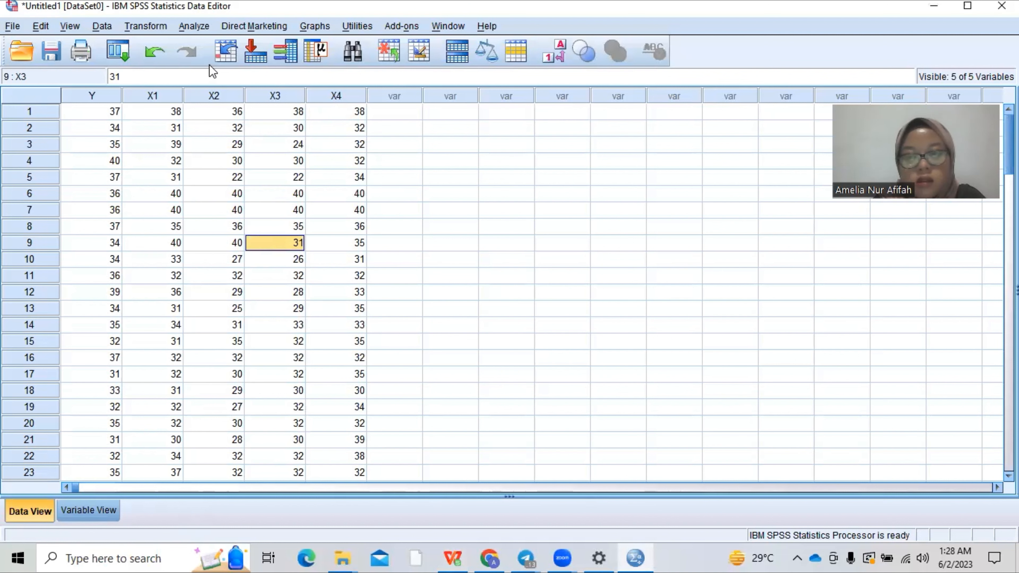
click(191, 24)
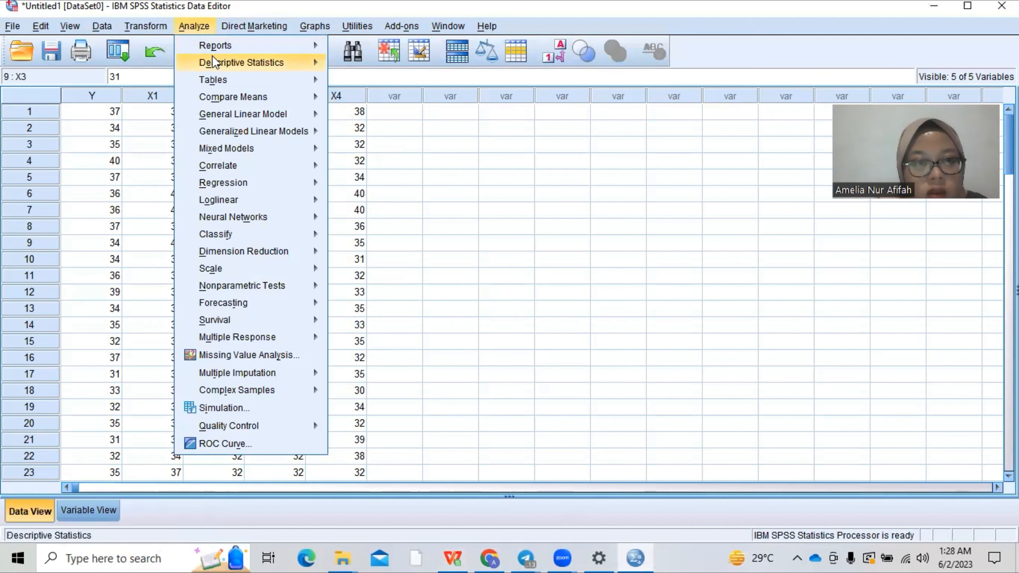
mouse_move(219, 66)
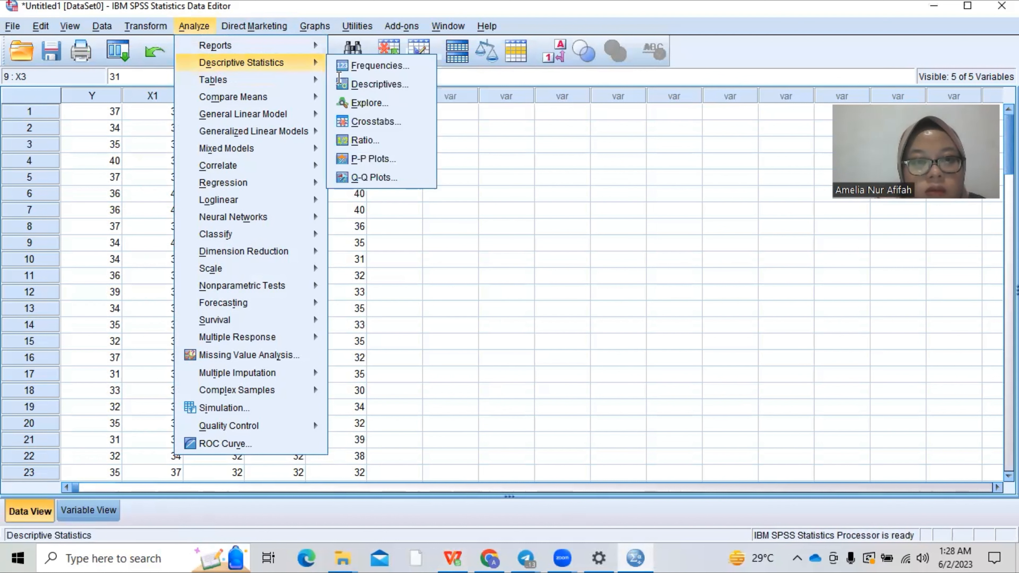
mouse_move(321, 79)
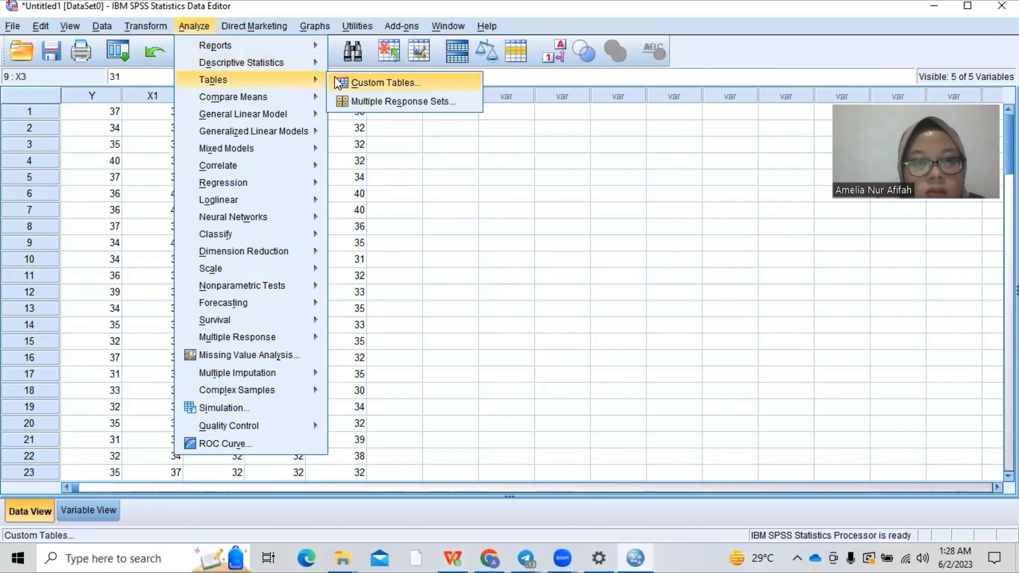
click(363, 85)
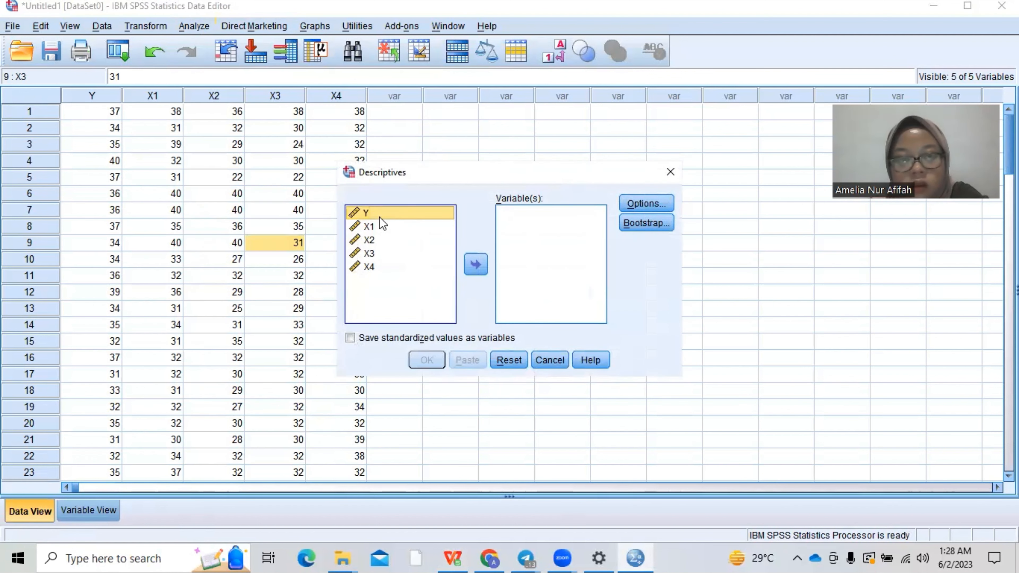
key(shift+Down)
key(shift+Down)
key(shift+Down)
key(shift+Down)
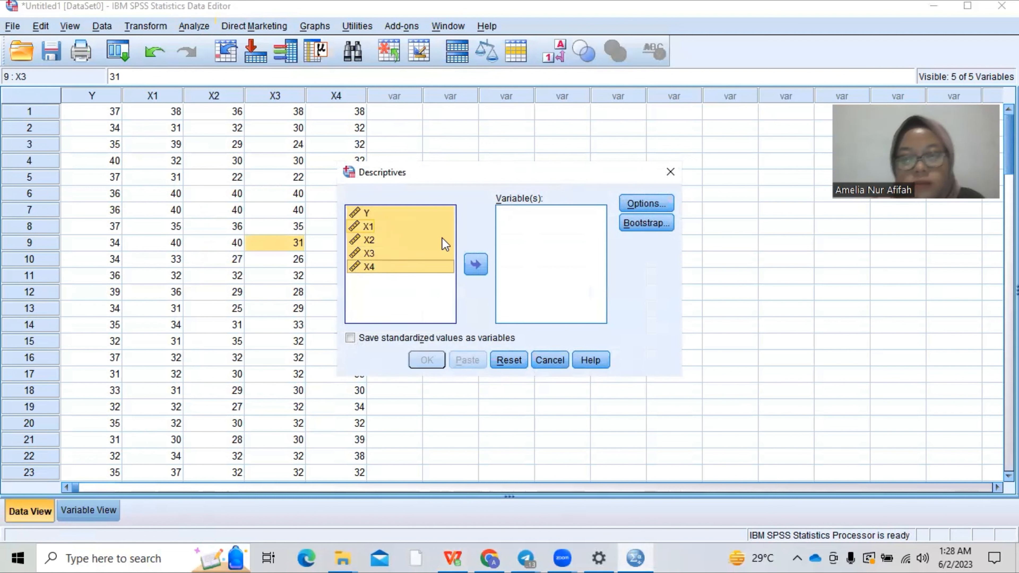
click(475, 265)
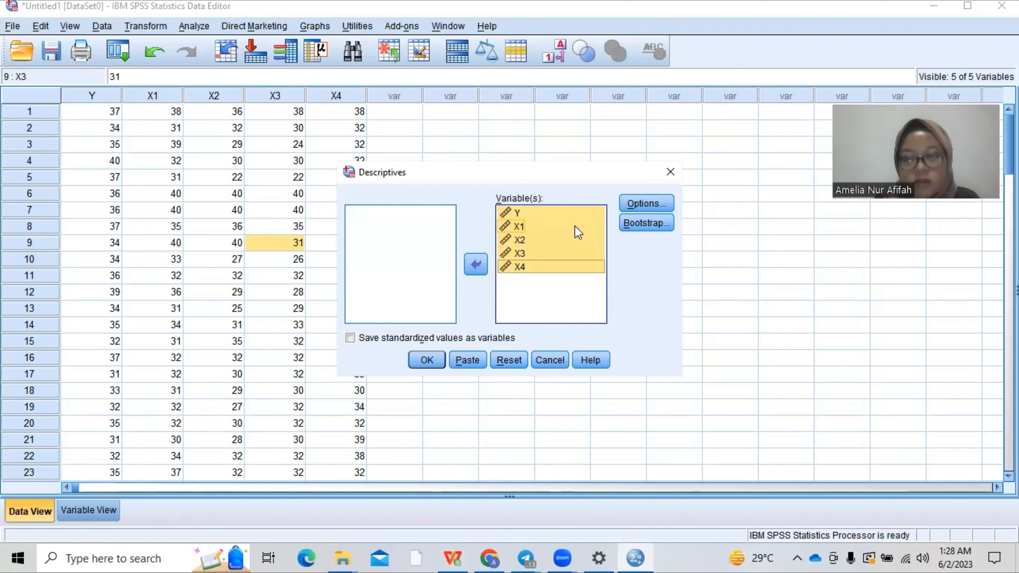
- Include Kurtosis and Skewness in the Descriptives options and run the analysis
click(640, 201)
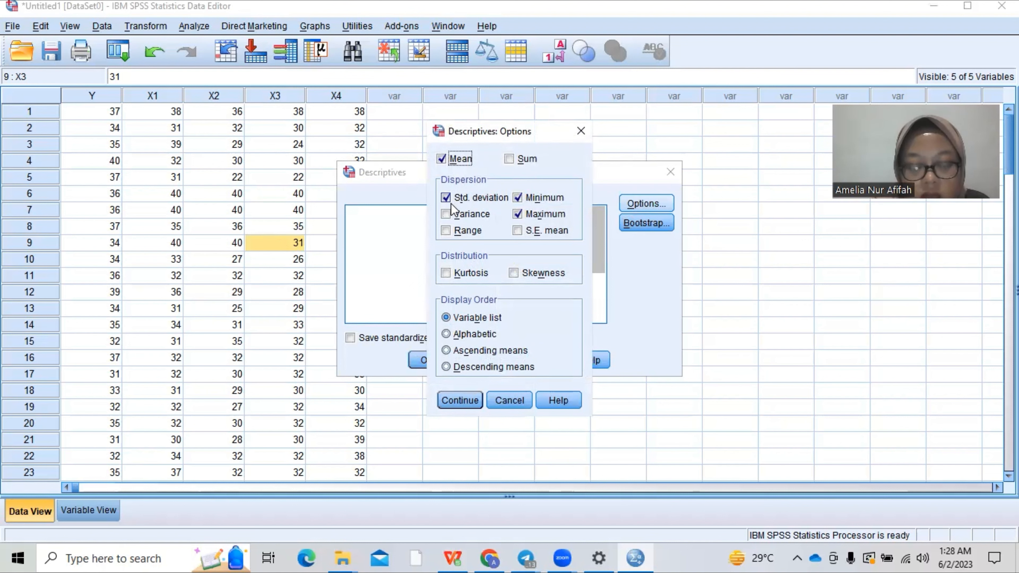
click(518, 215)
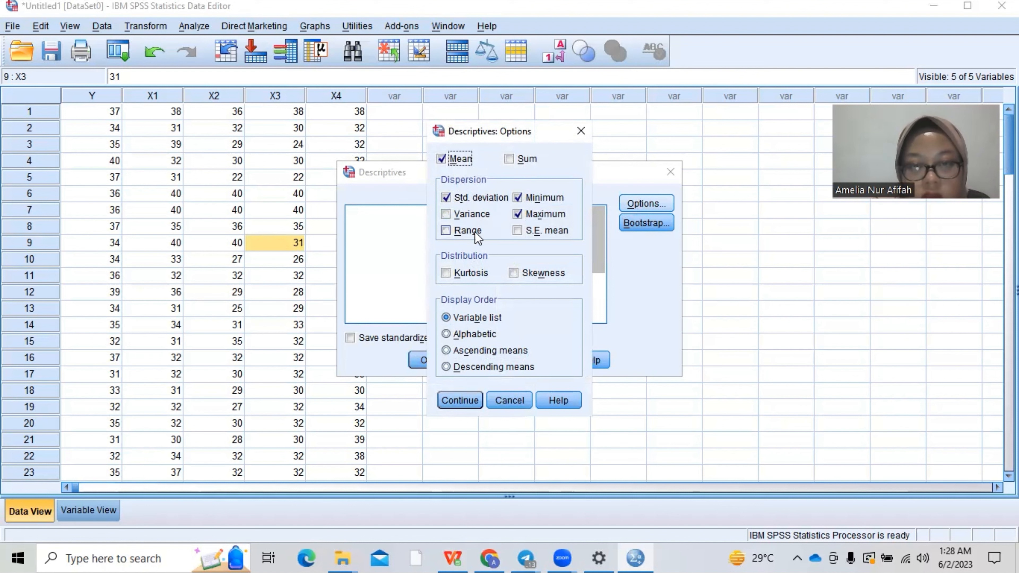
click(455, 275)
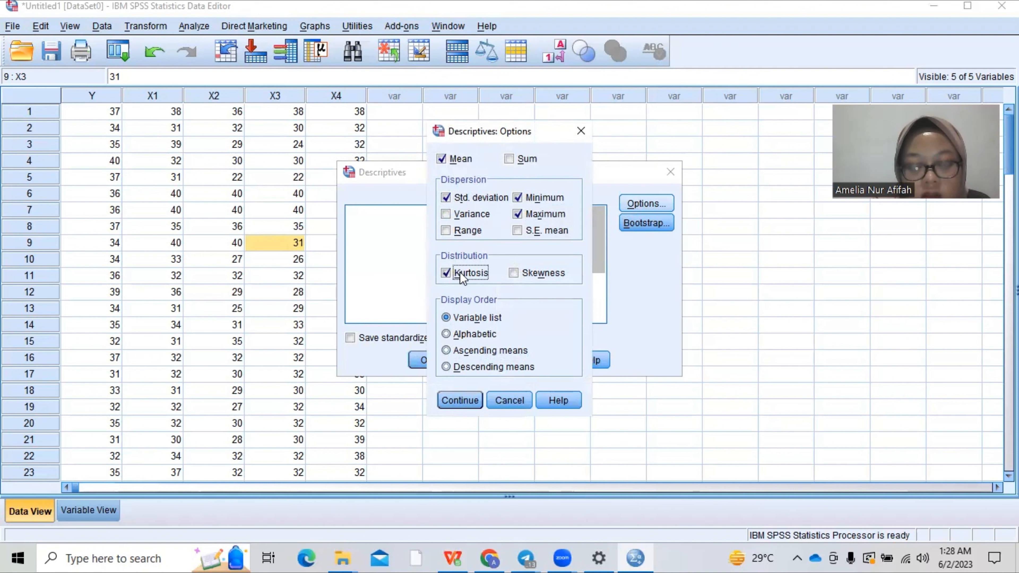
click(520, 276)
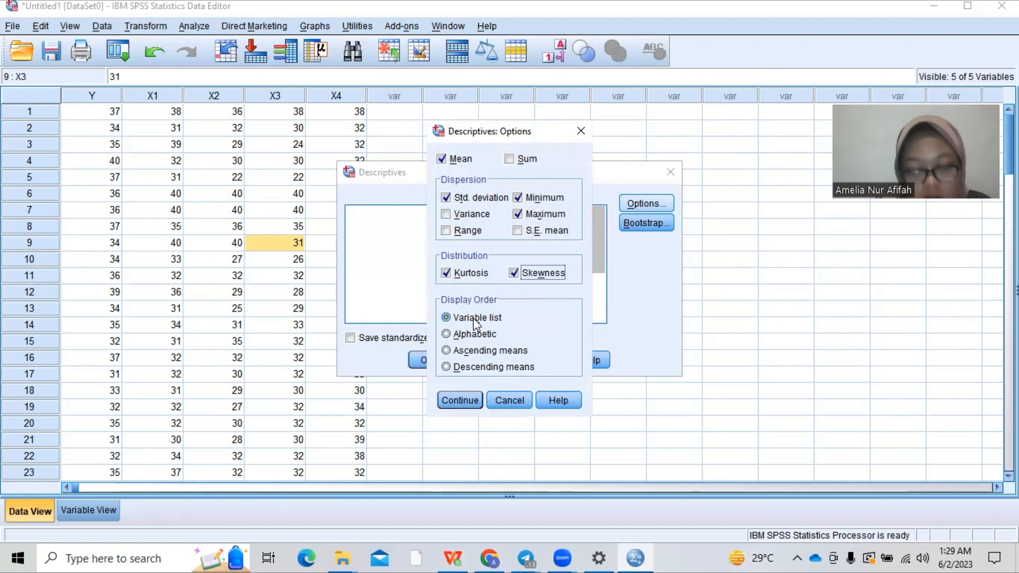
click(460, 401)
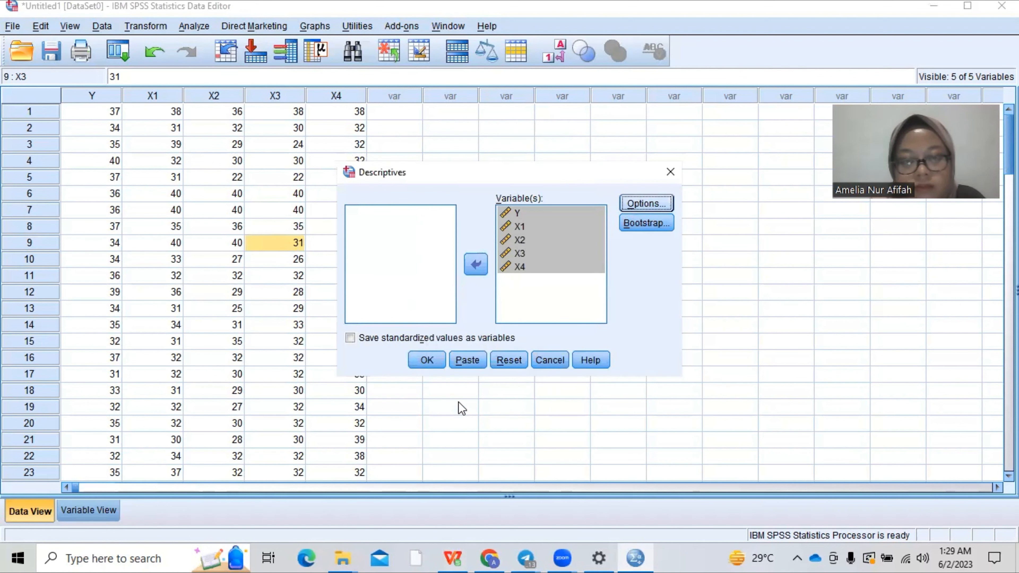
click(434, 363)
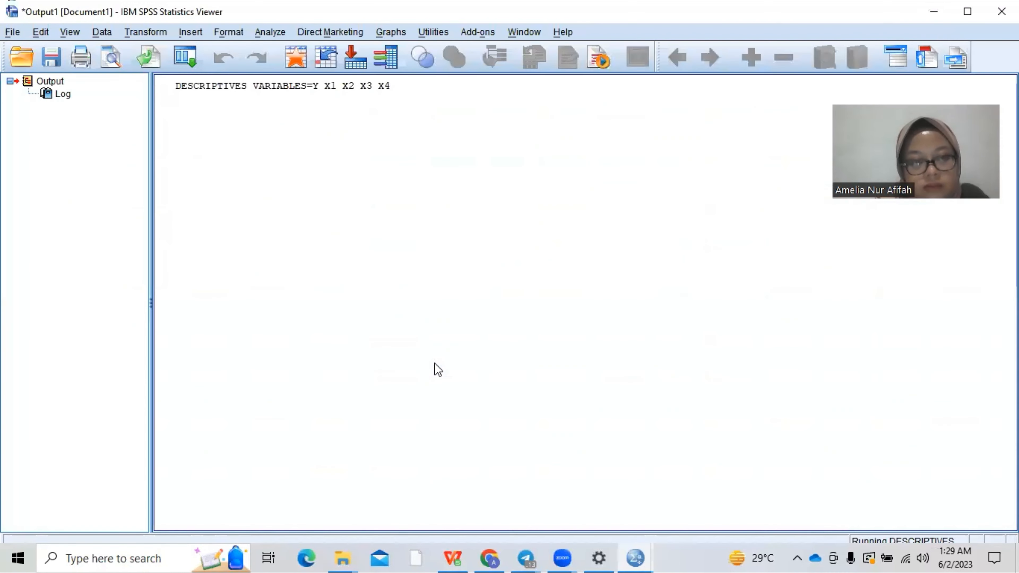
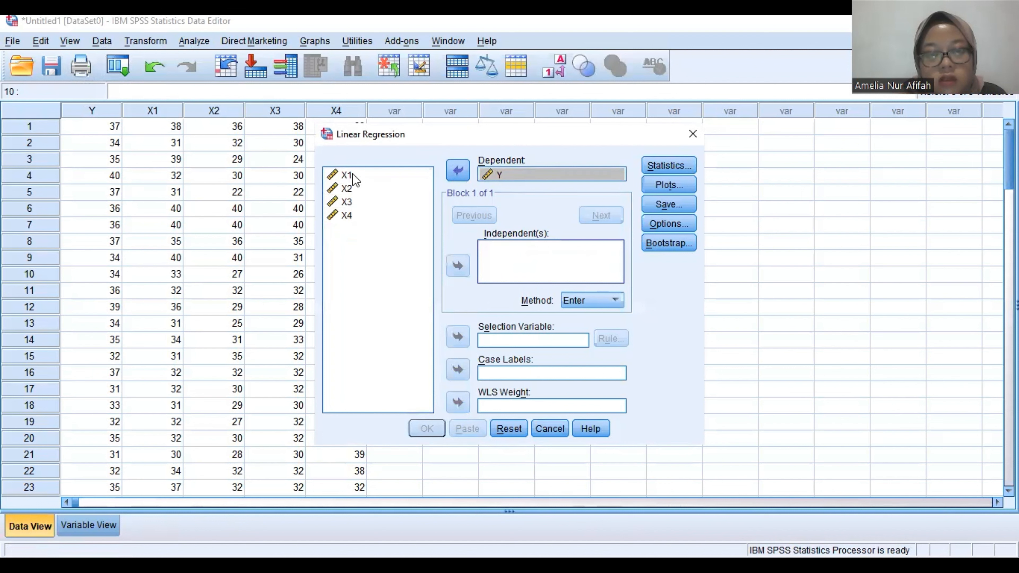
- Add X1, X2, X3 and X4 as the independent variables of the linear regression on Y
click(350, 175)
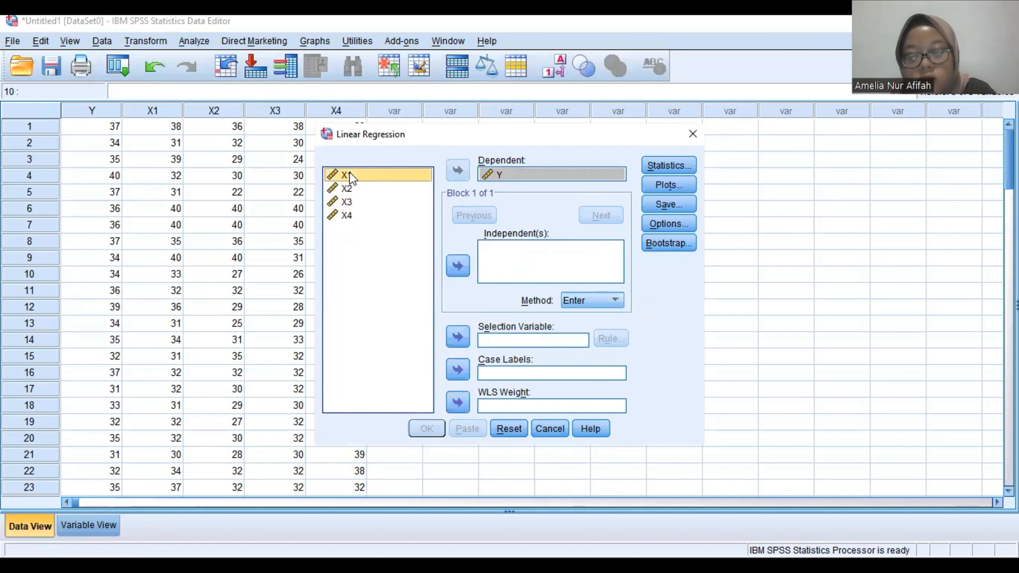
key(shift+Down)
key(shift+Down)
key(shift+Down)
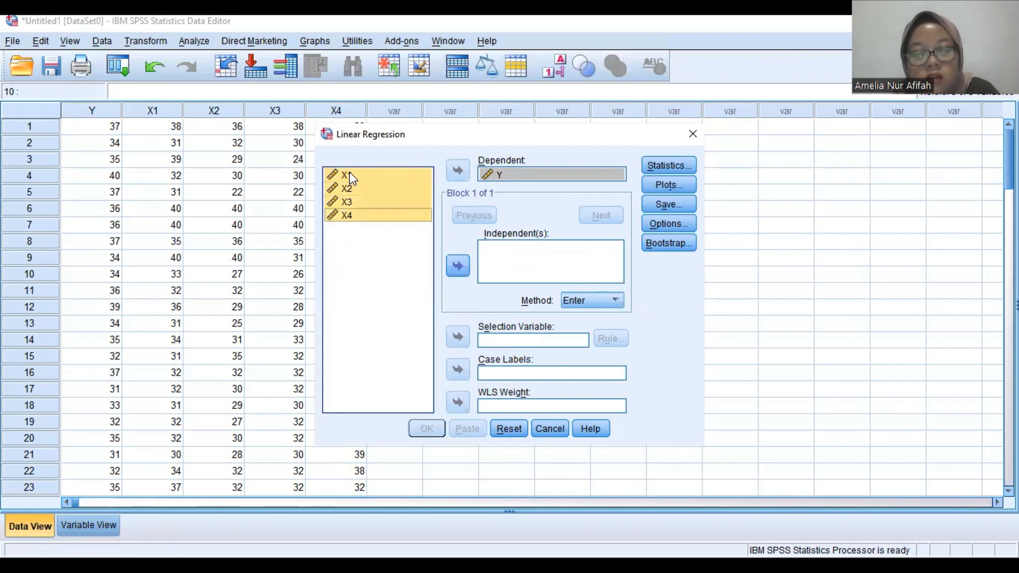
click(457, 266)
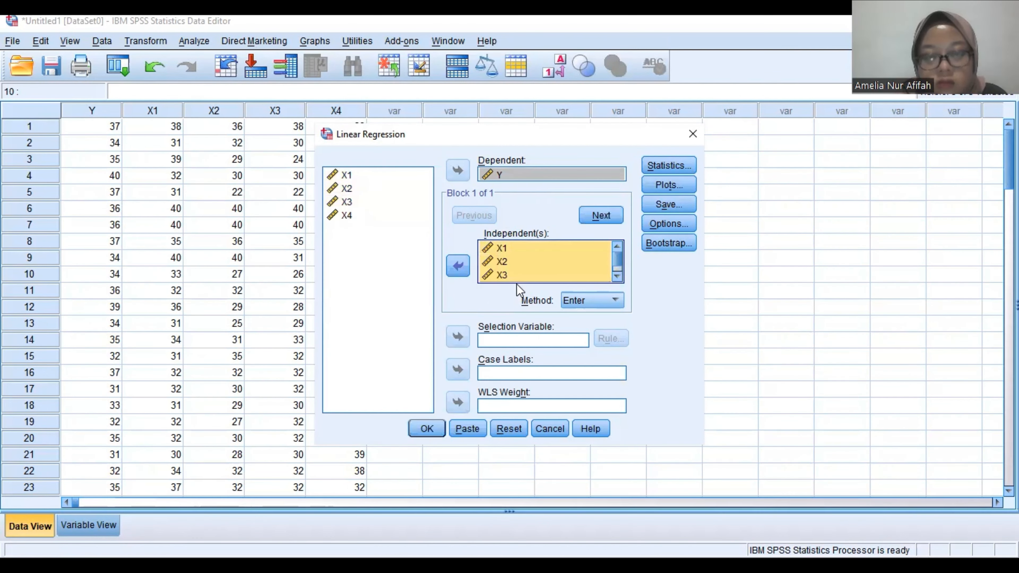
- Define the regression's scatter plot with *SRESID on the Y axis and *ZPRED on the X axis
click(672, 181)
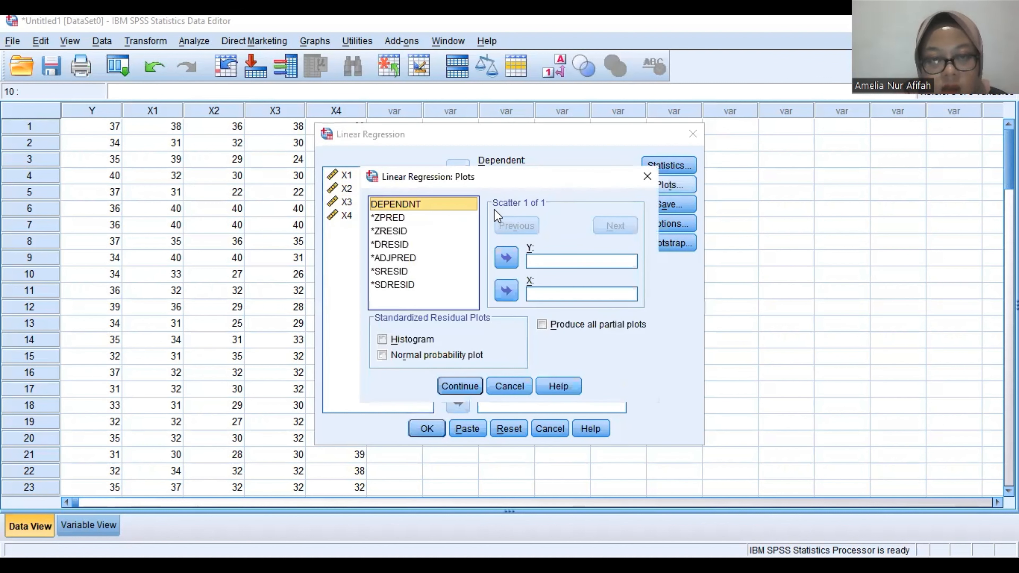
click(556, 260)
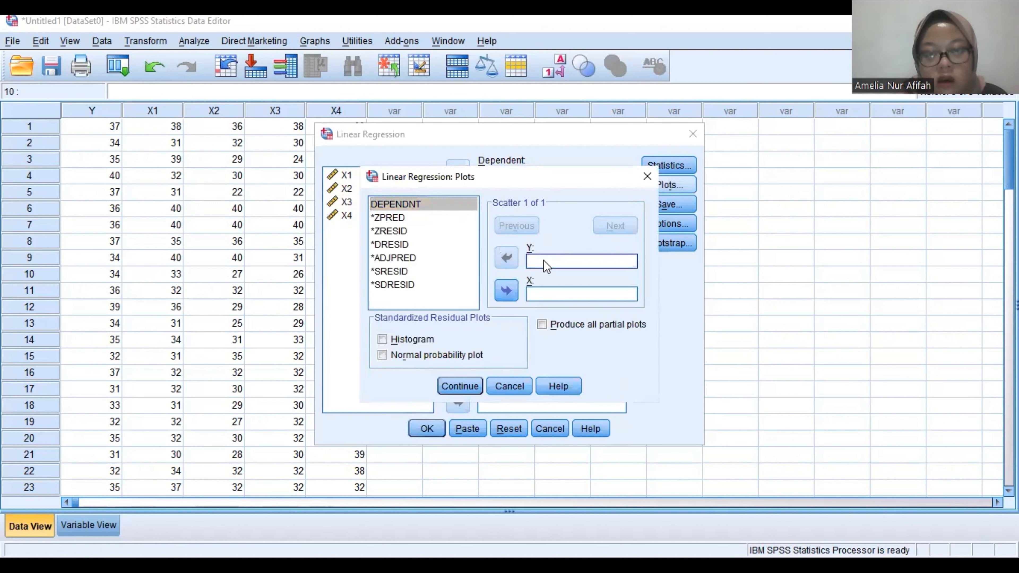
double_click(543, 260)
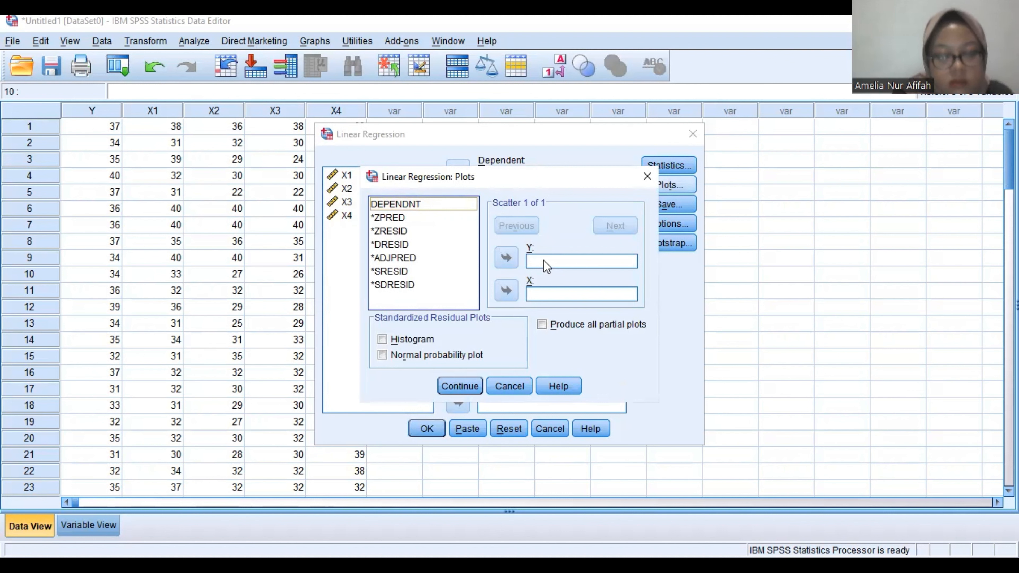
click(551, 262)
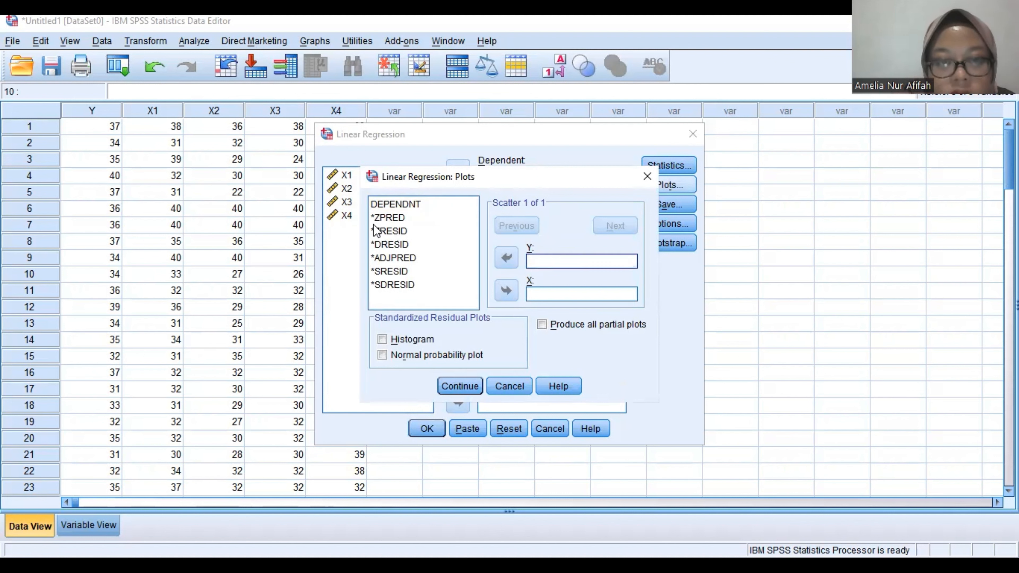
click(406, 271)
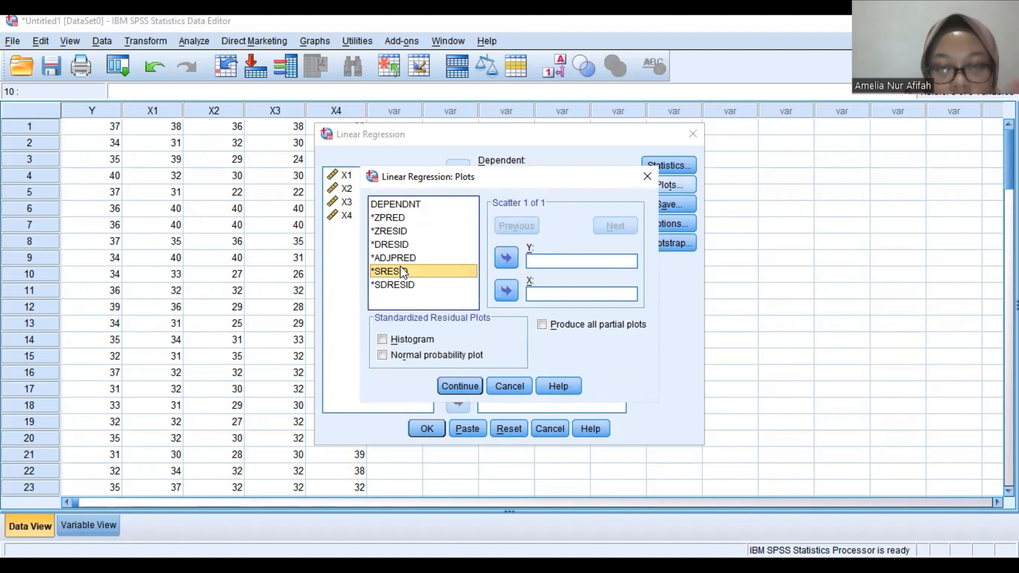
click(506, 258)
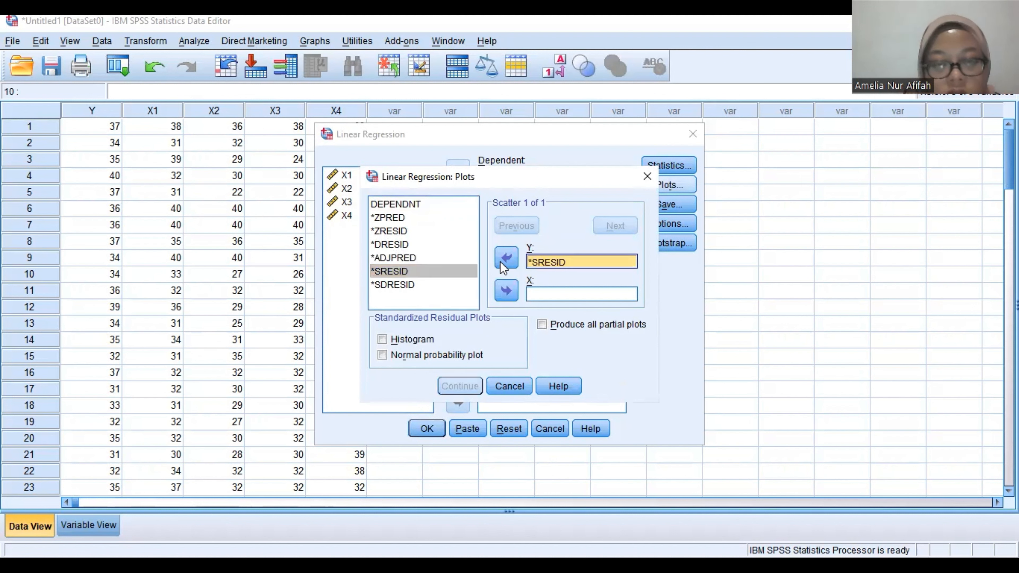
click(542, 291)
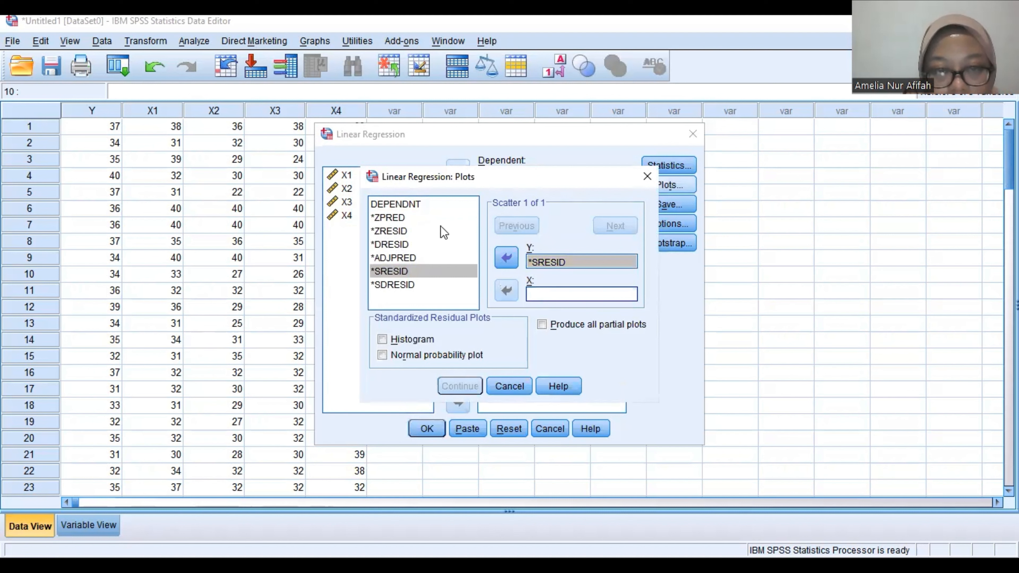
click(395, 231)
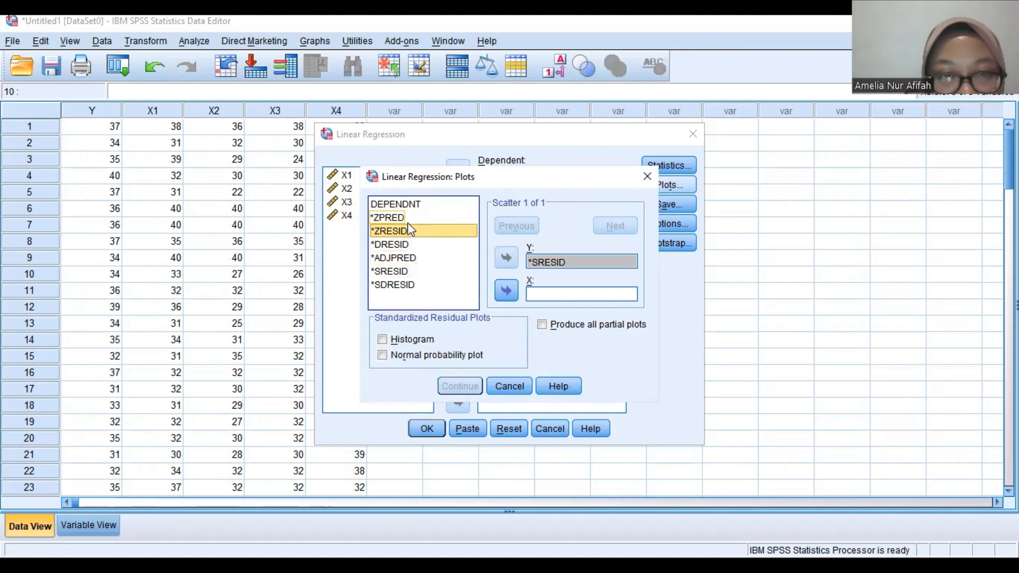
click(399, 217)
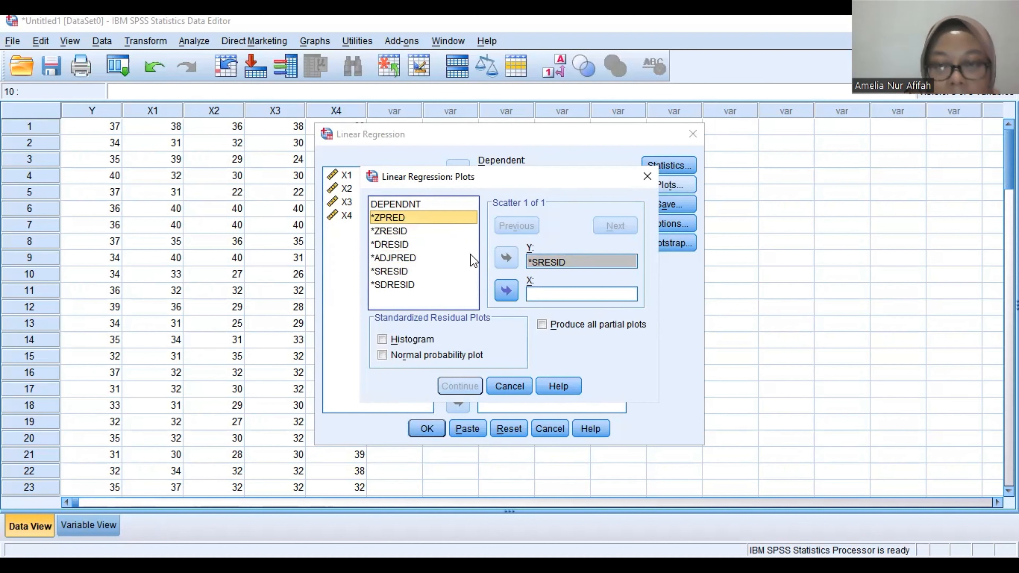
click(510, 285)
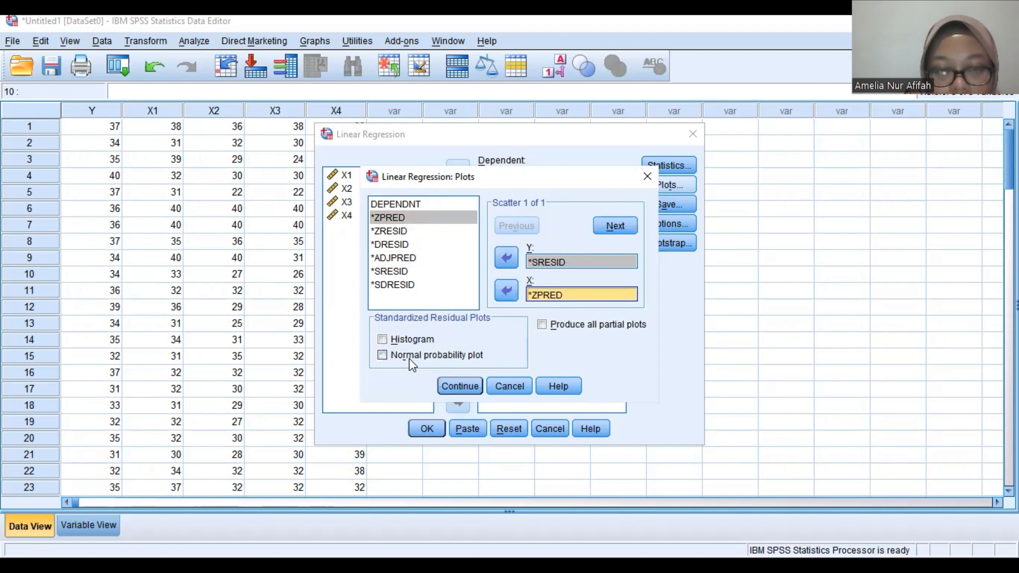
- Include the histogram and normal probability plot of standardized residuals and run the regression
click(383, 339)
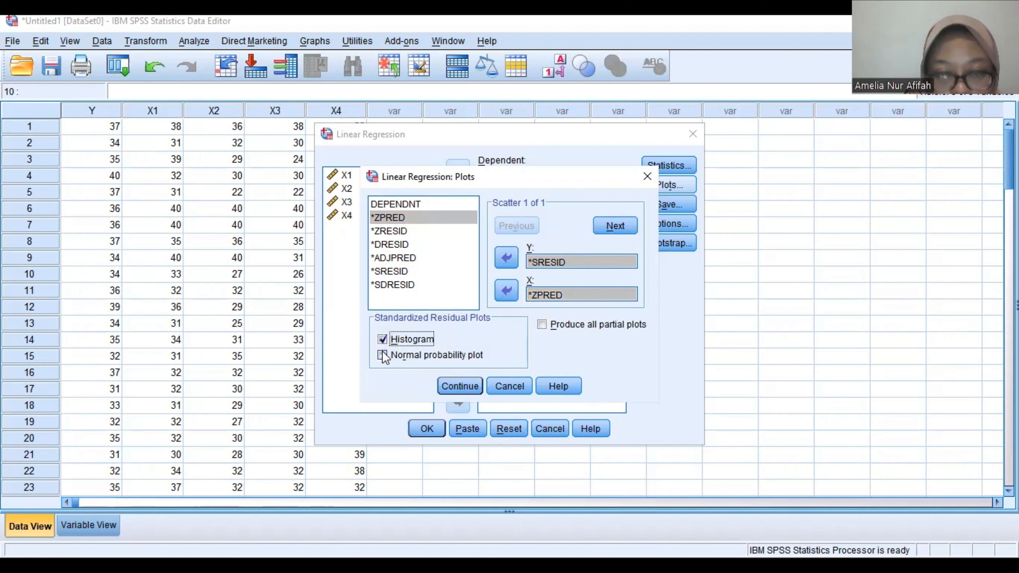
click(383, 356)
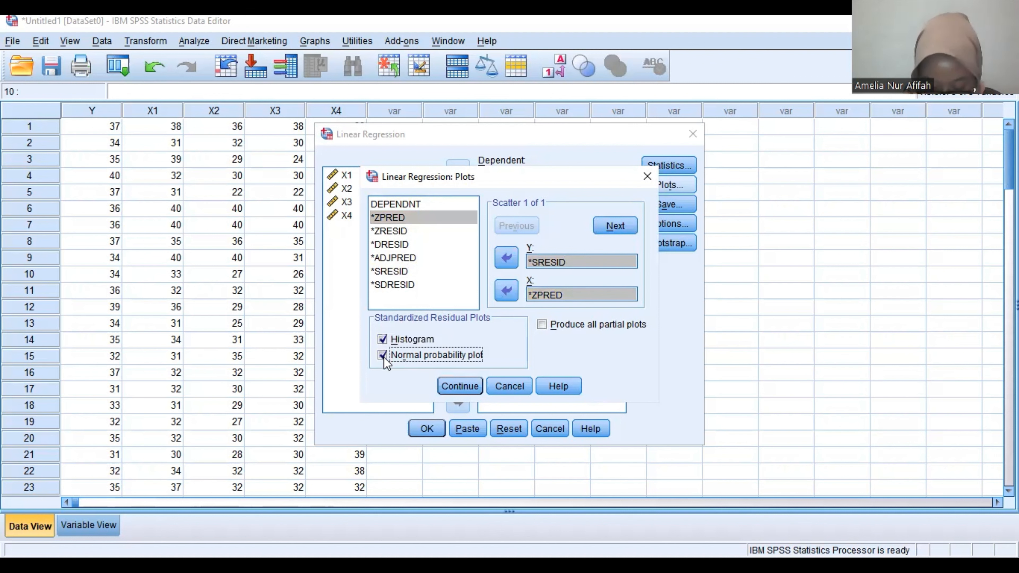
click(458, 385)
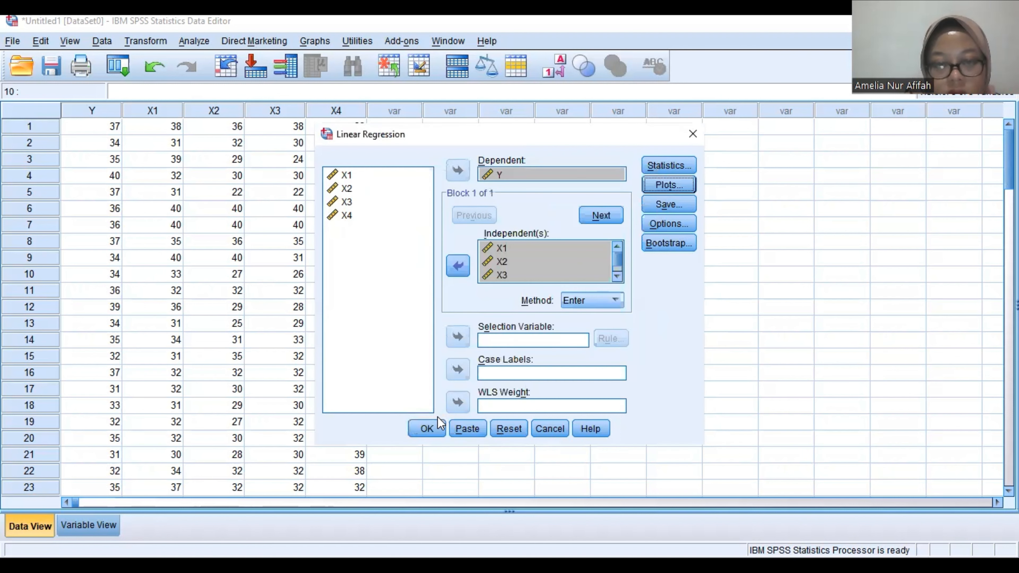
click(428, 430)
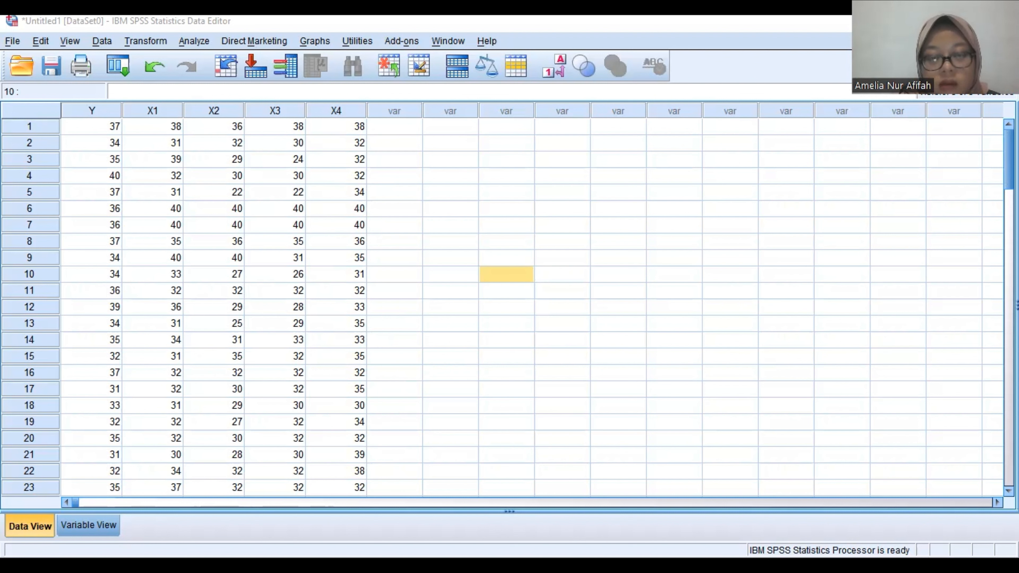
click(582, 529)
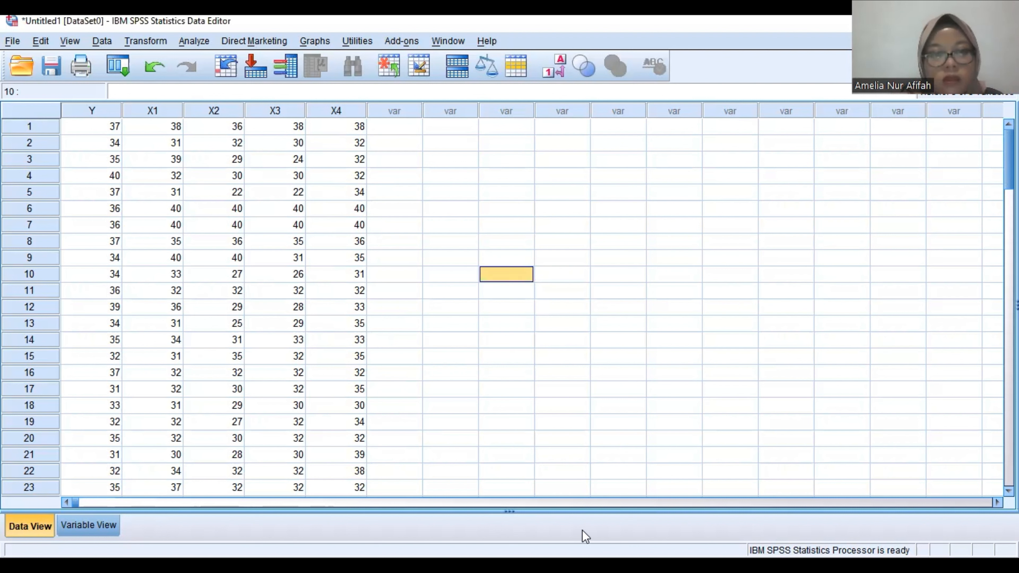
click(165, 324)
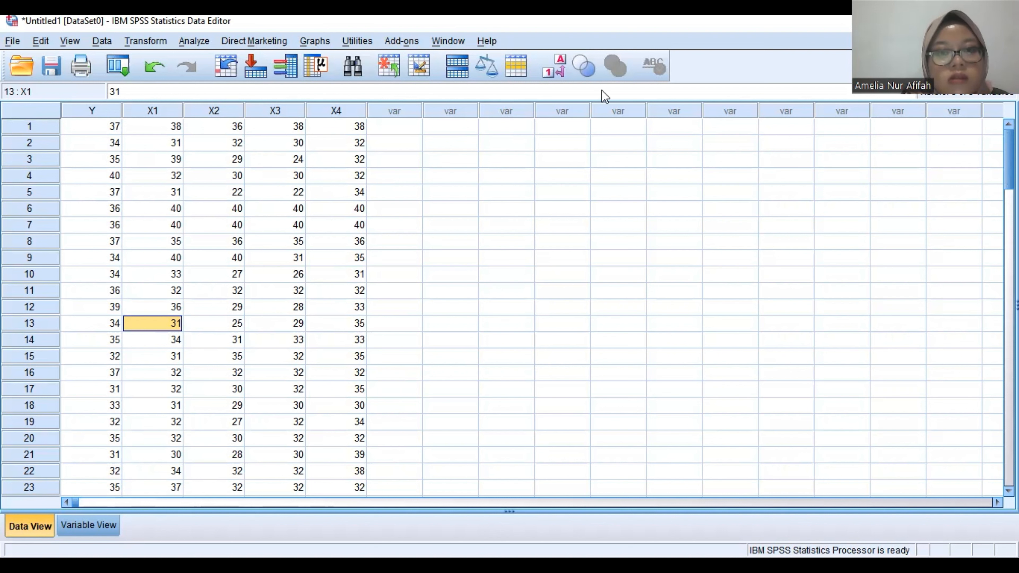
key(alt+Tab)
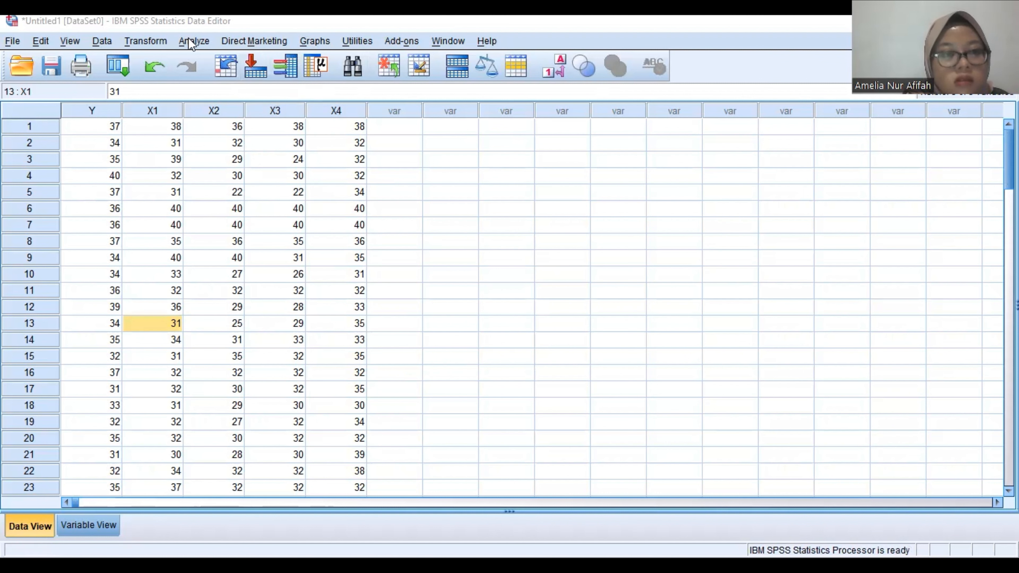
- Run the linear regression of Y on X1 to X4 again, saving only the unstandardized residuals as a new variable
click(193, 42)
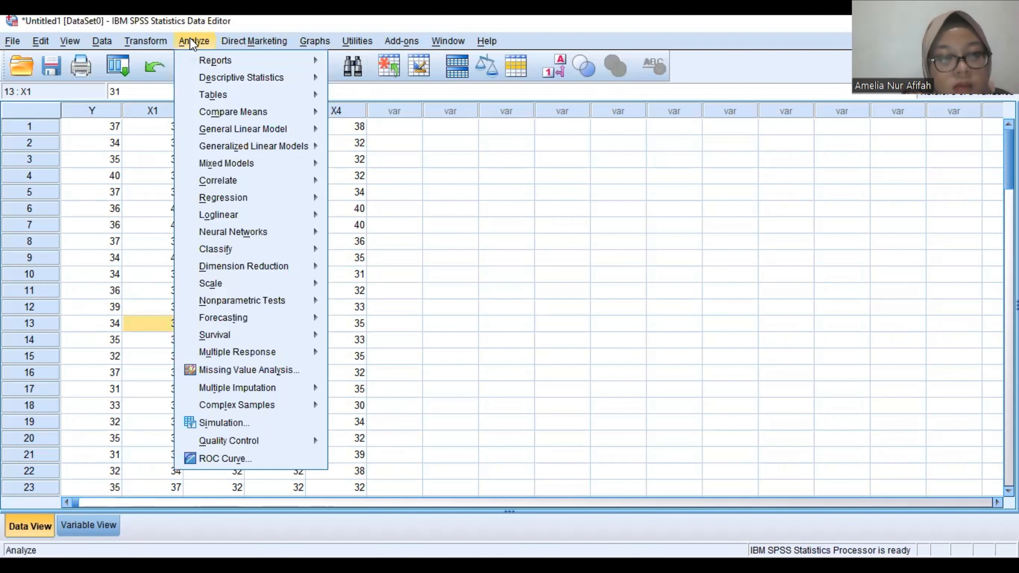
mouse_move(202, 133)
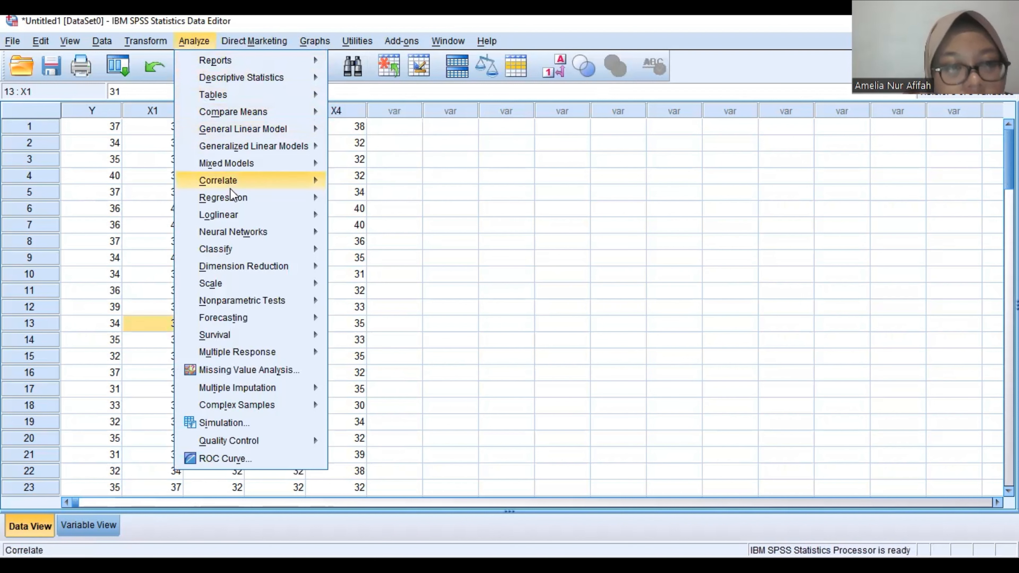
mouse_move(234, 203)
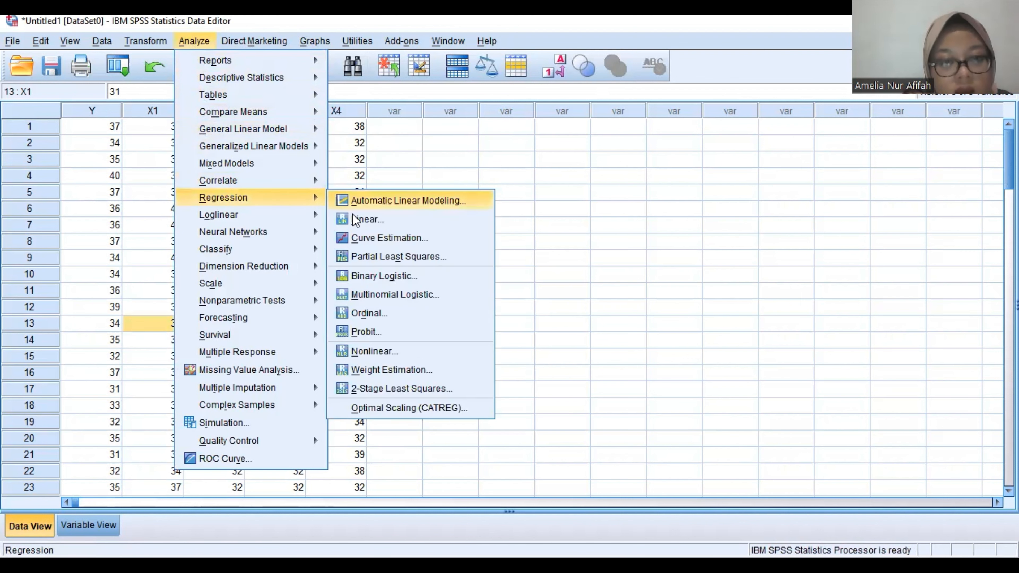
click(354, 220)
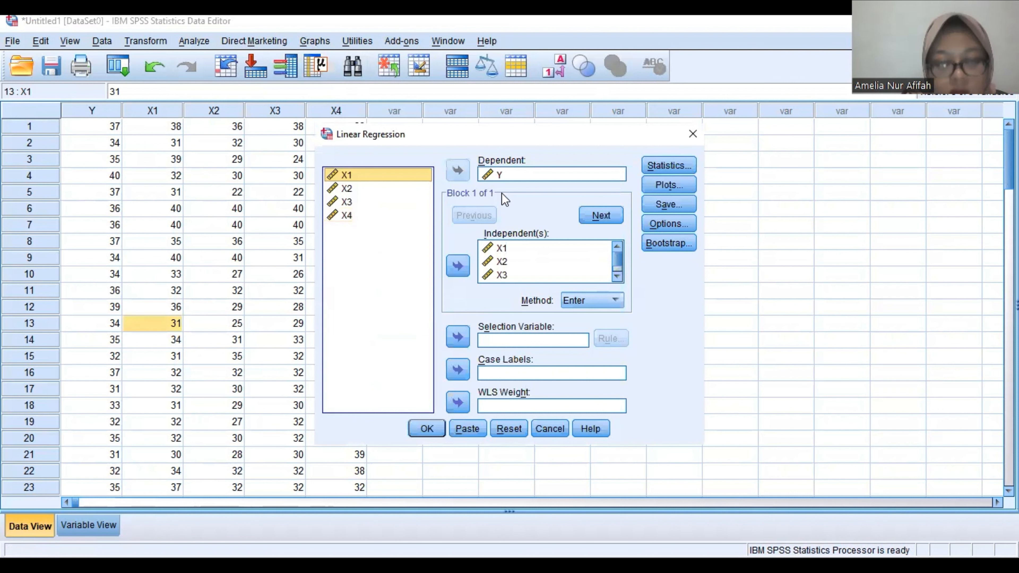
click(662, 204)
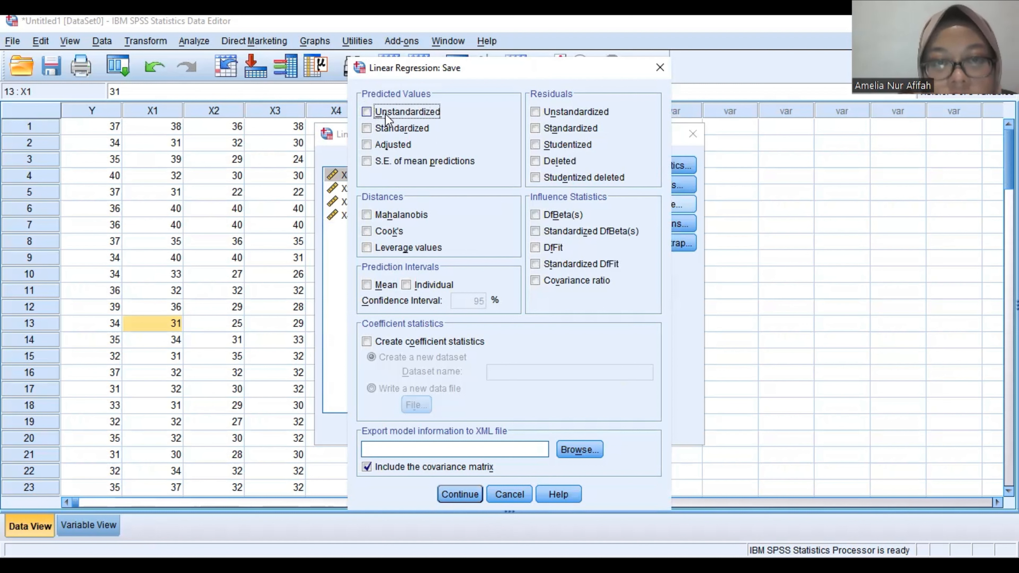
click(367, 112)
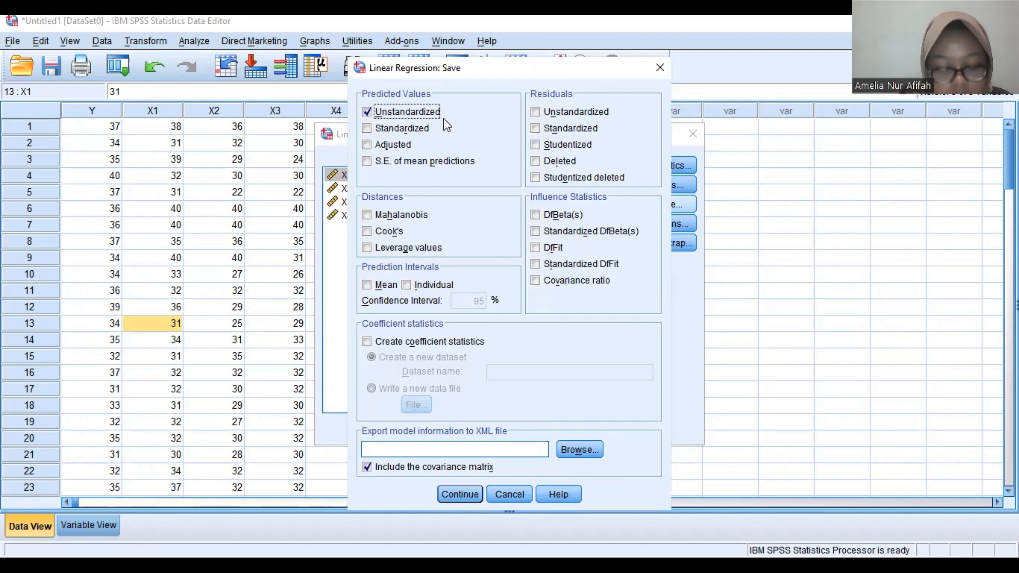
click(535, 113)
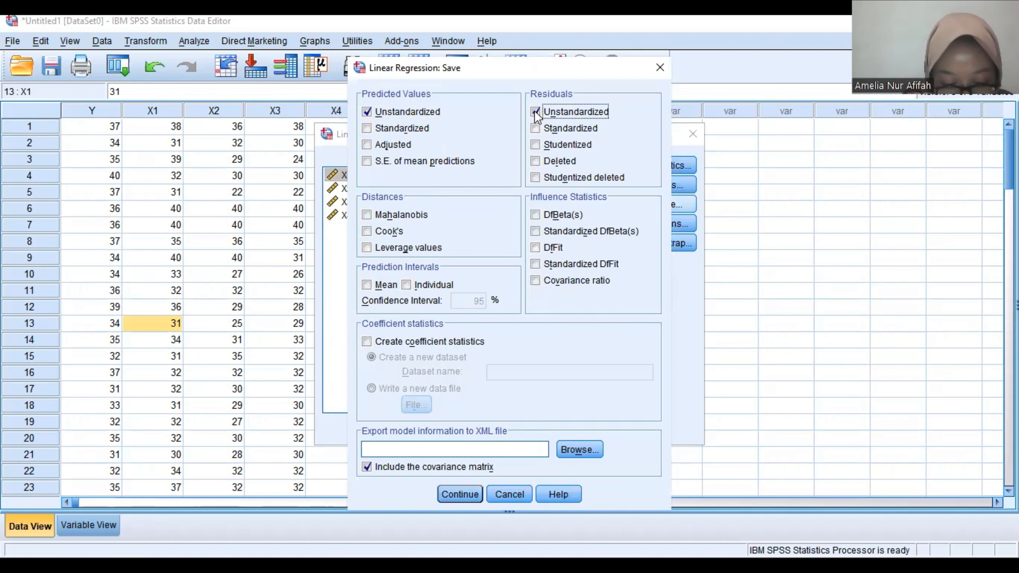
click(368, 112)
click(367, 112)
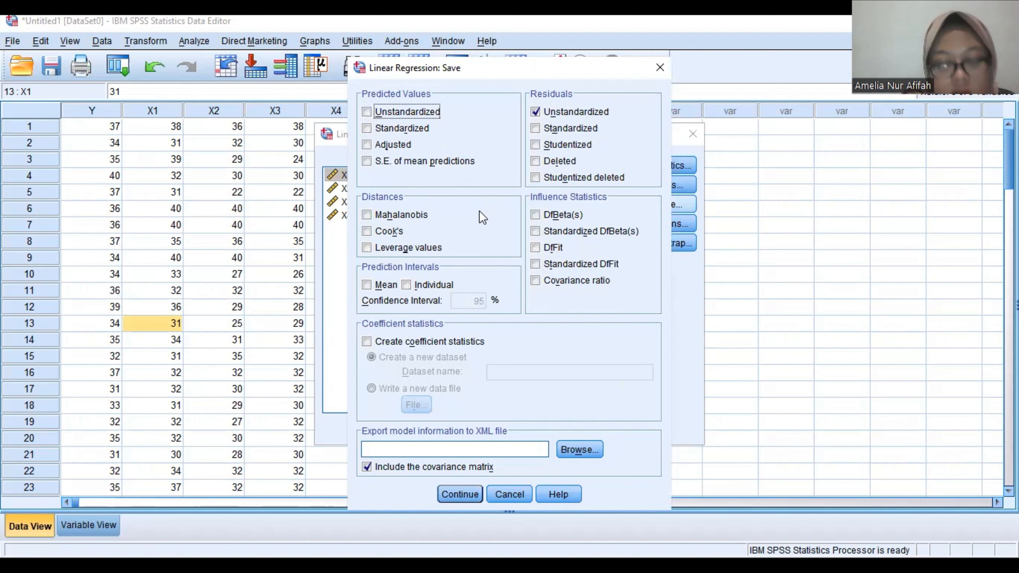
click(458, 490)
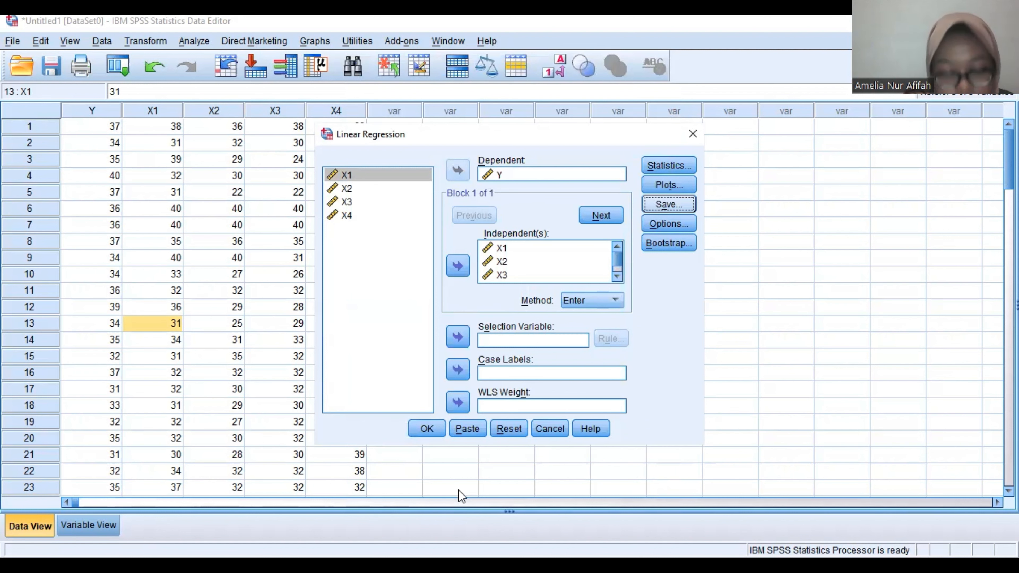
click(429, 430)
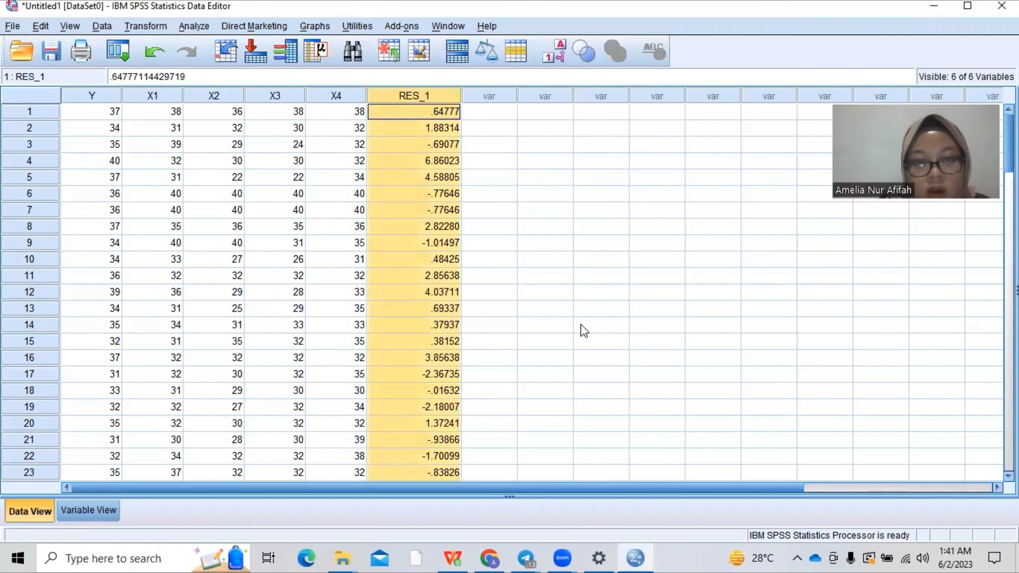
- Run a legacy one-sample Kolmogorov-Smirnov test on the unstandardized residuals against the normal distribution
click(511, 111)
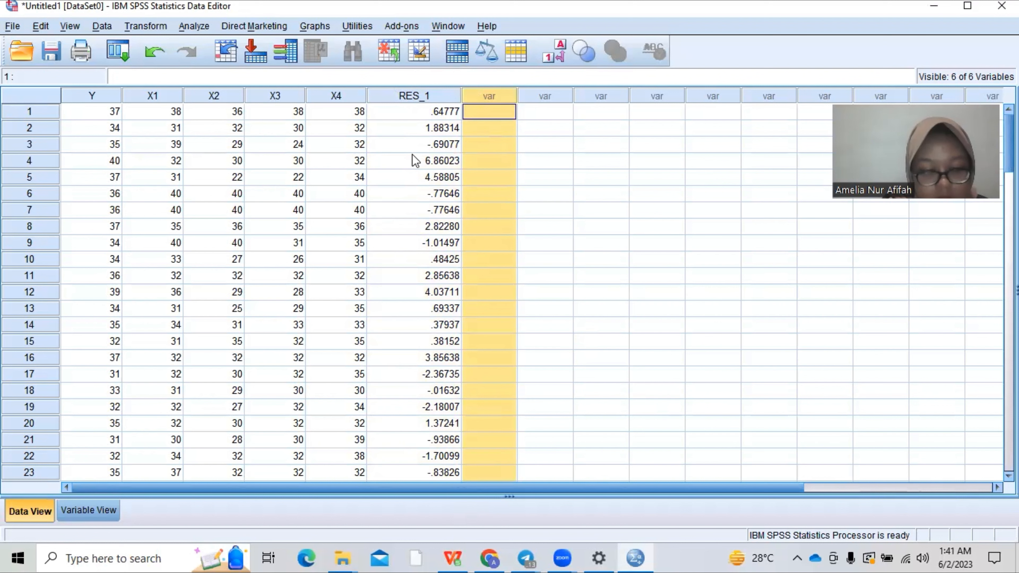
click(544, 215)
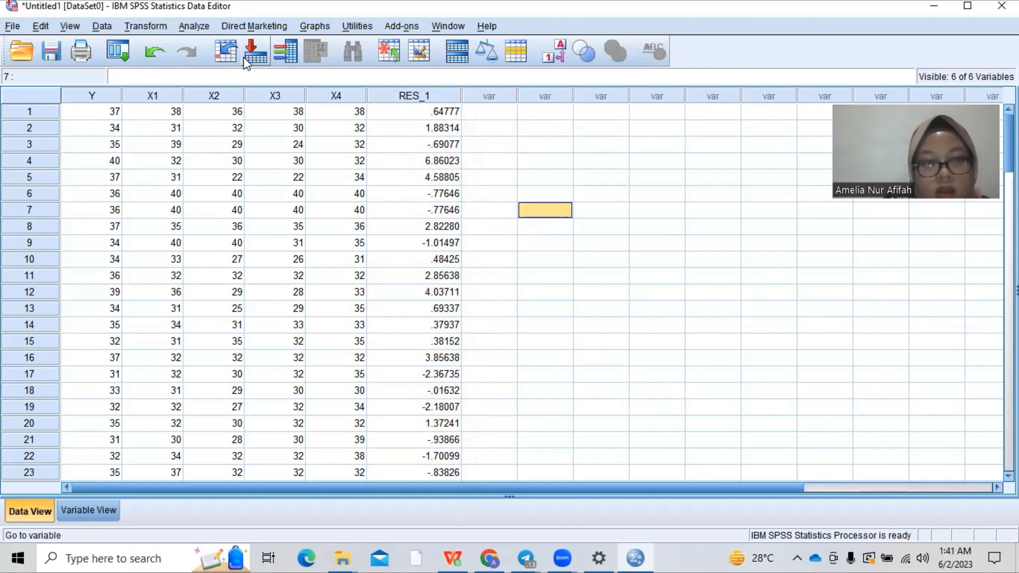
click(191, 25)
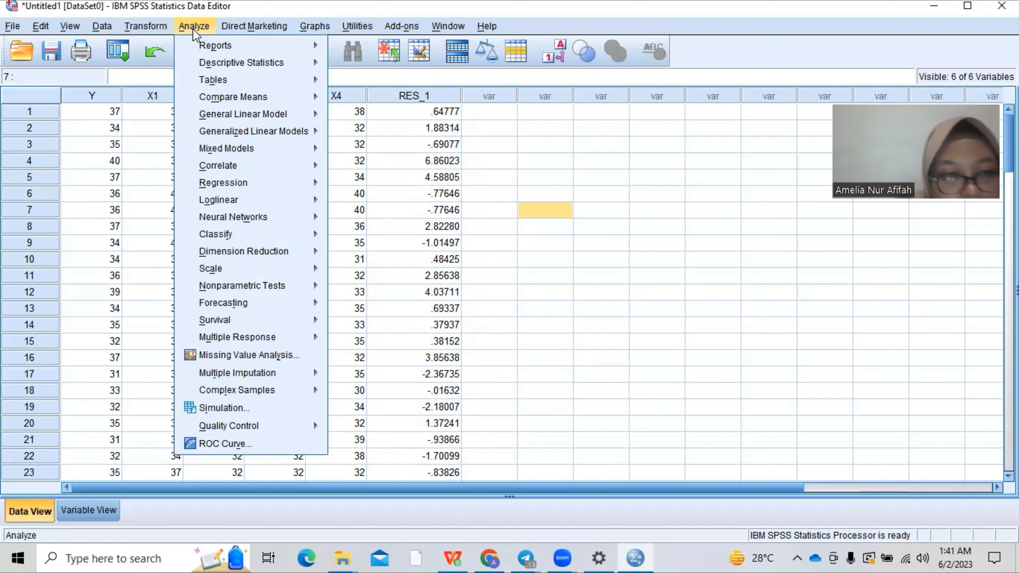
mouse_move(288, 269)
mouse_move(293, 288)
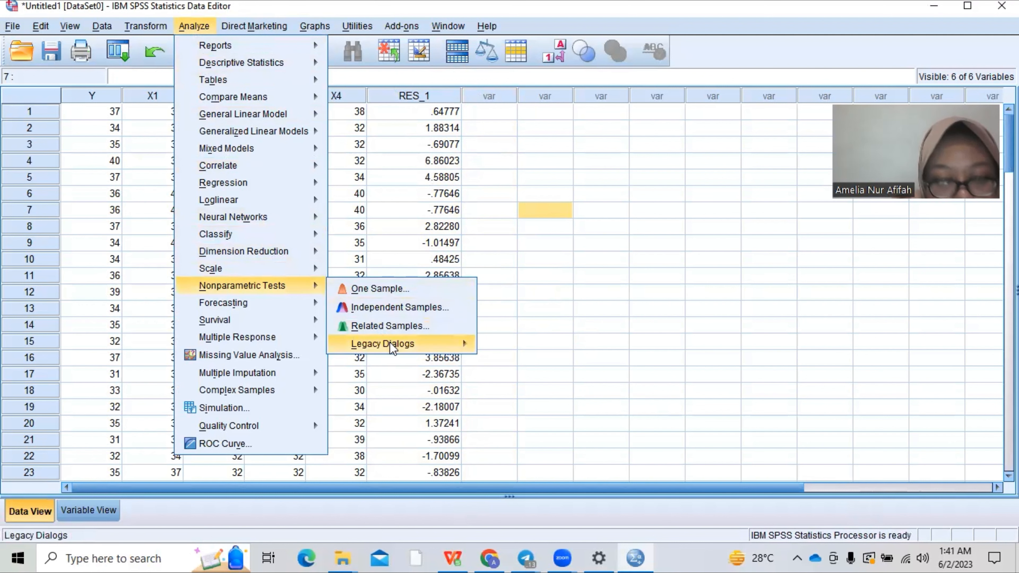
mouse_move(393, 348)
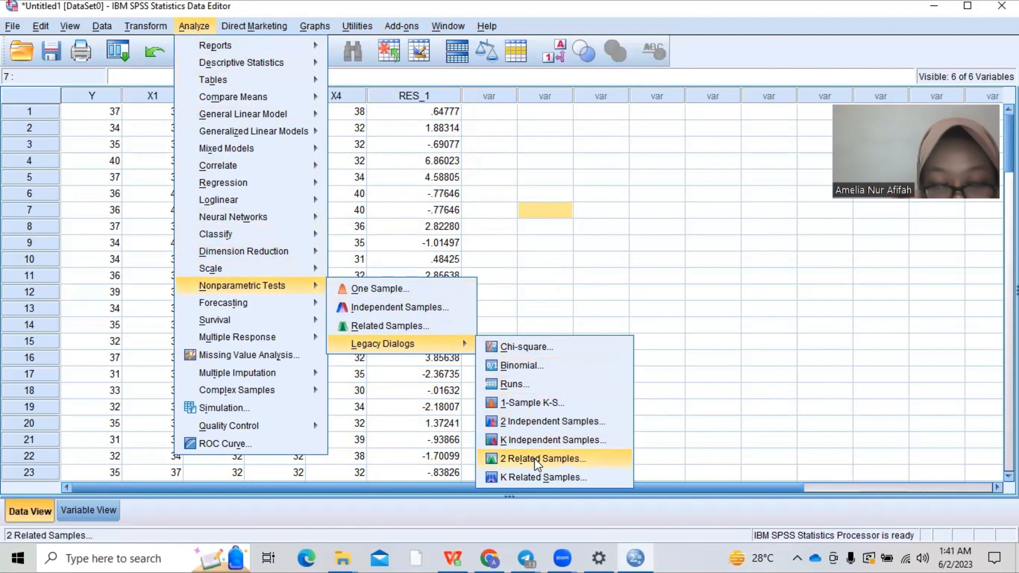
click(542, 412)
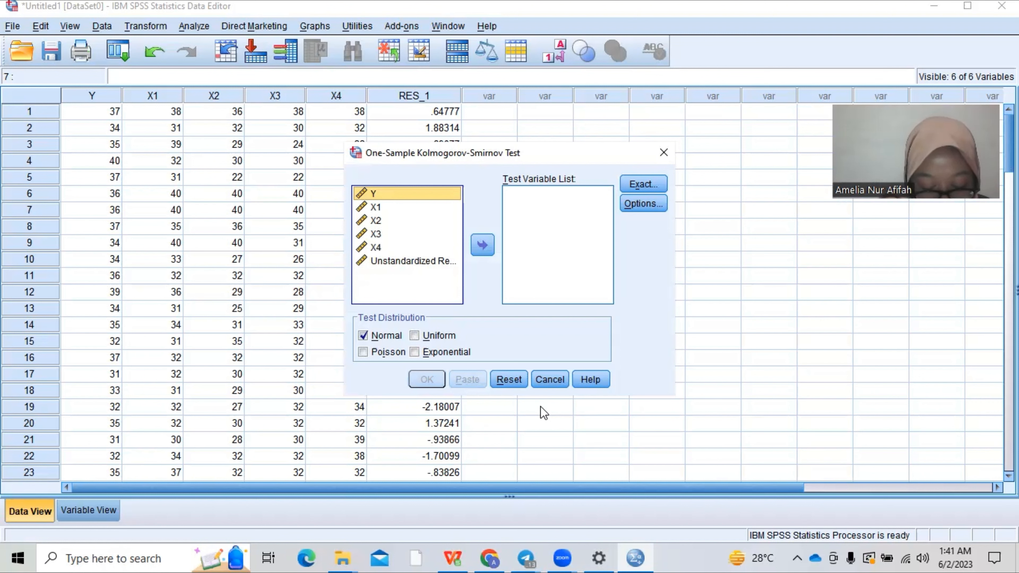
click(396, 261)
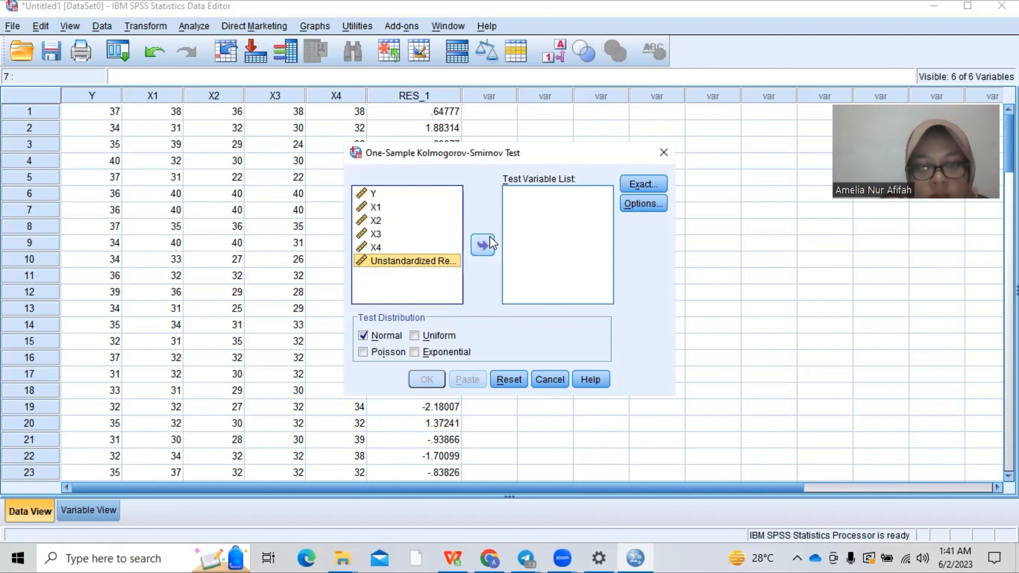
click(489, 246)
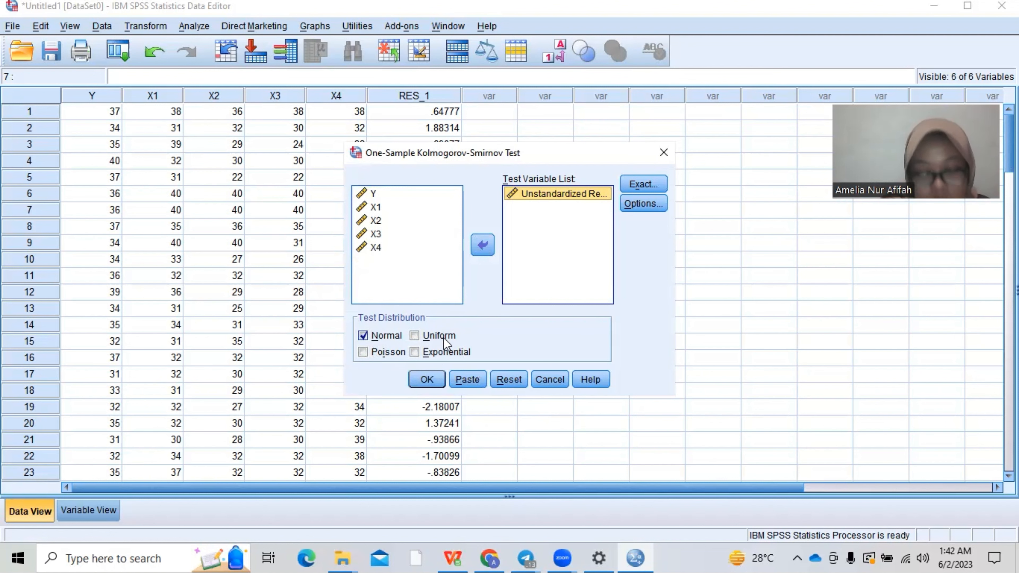
click(426, 380)
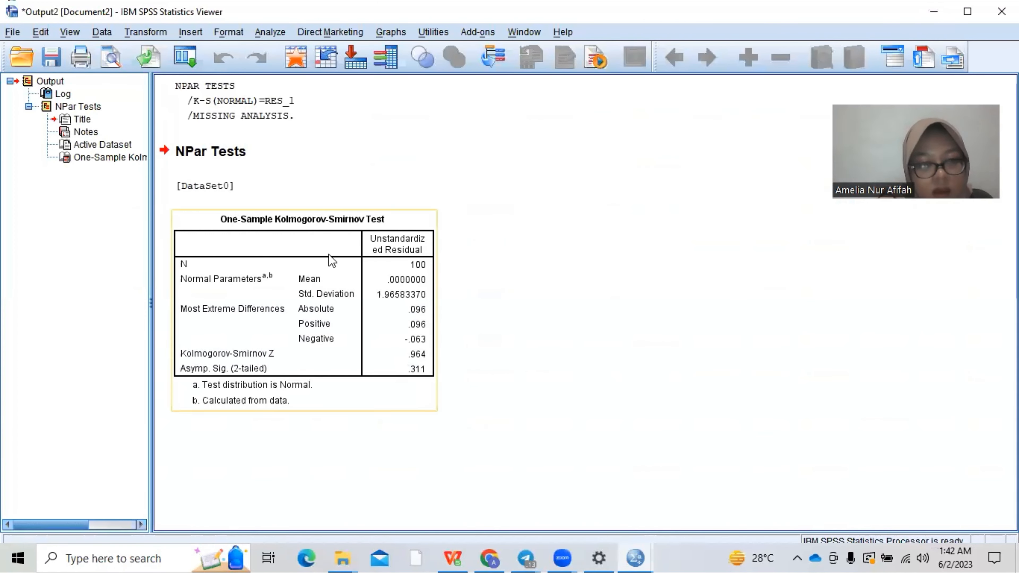
click(305, 245)
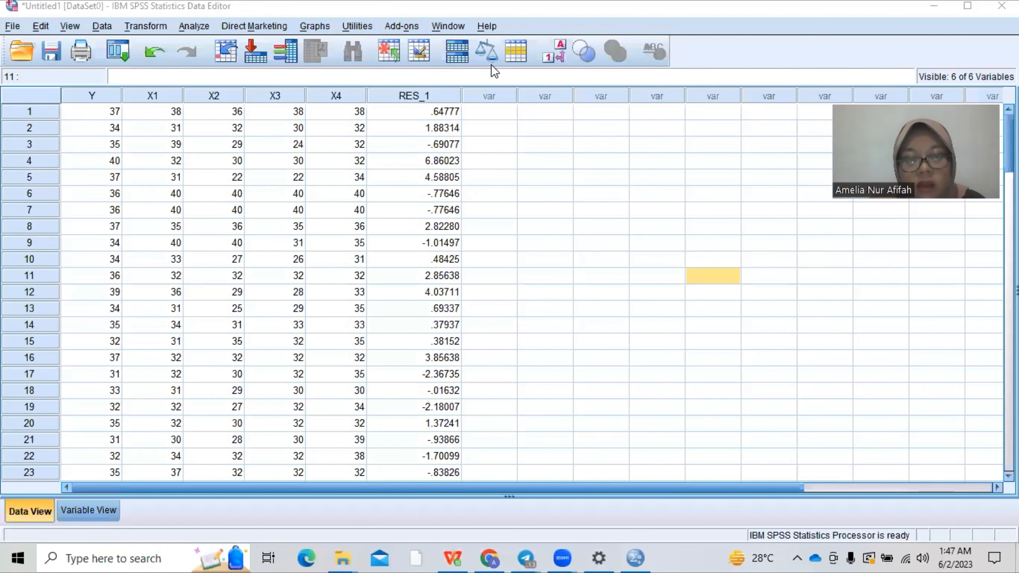
- Start computing a new variable from the data set, with RES2 as the target variable name
click(413, 128)
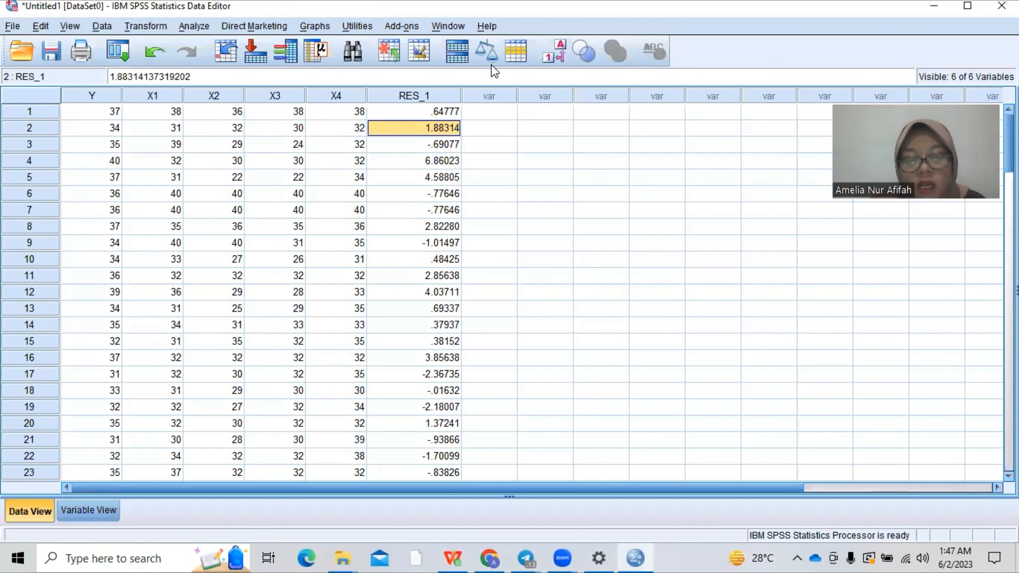
key(ctrl+space)
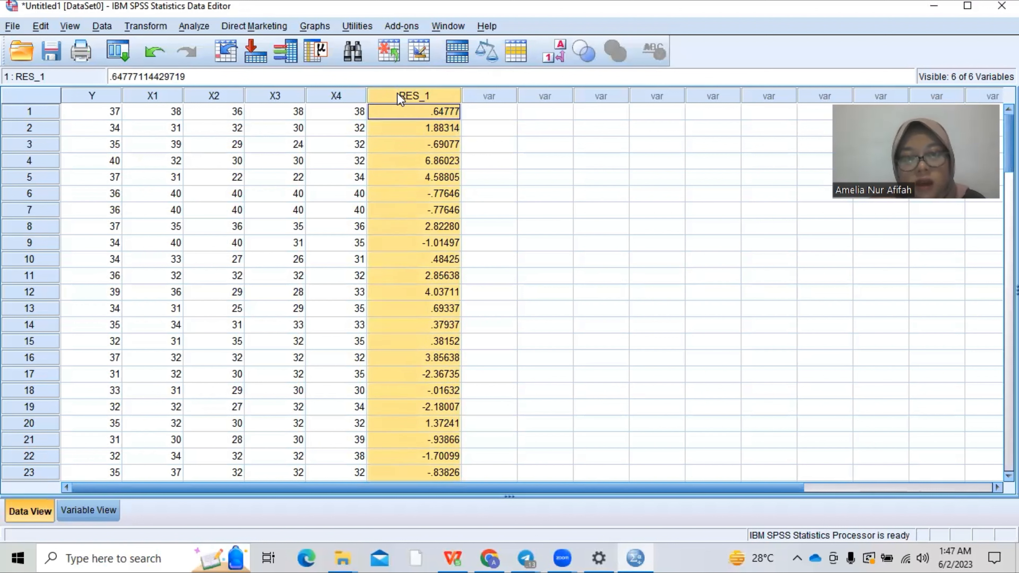
click(496, 117)
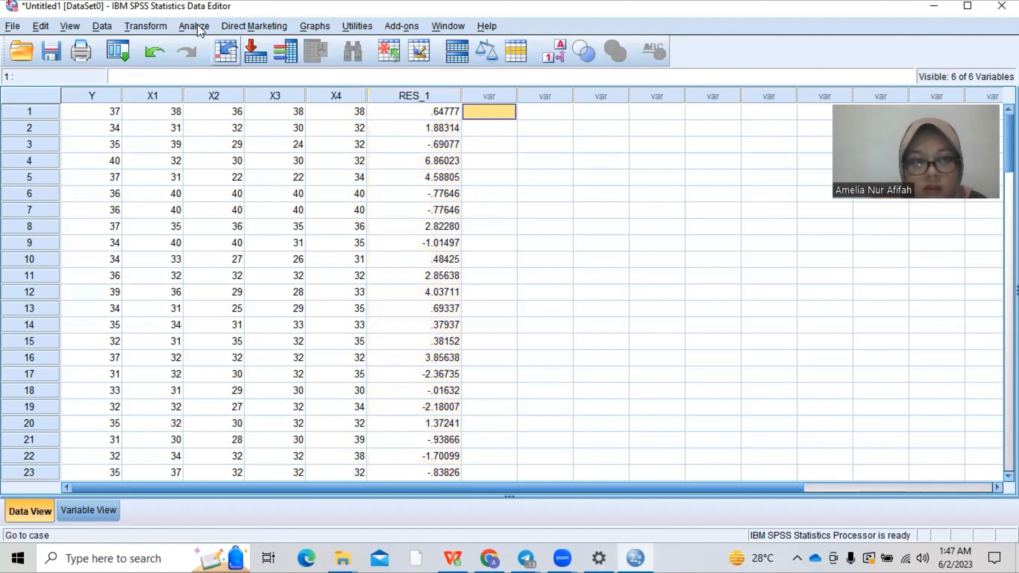
click(145, 28)
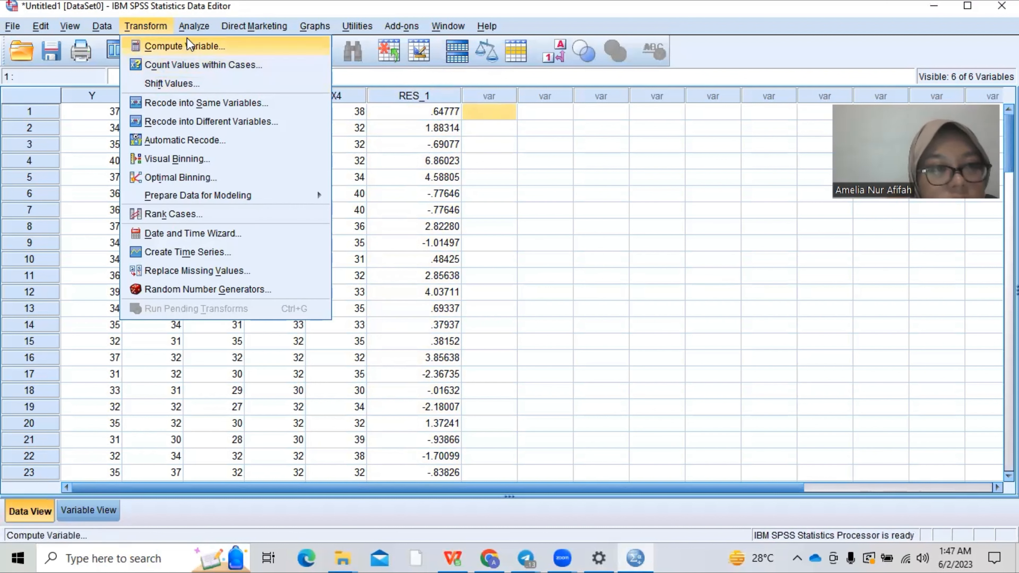
click(186, 48)
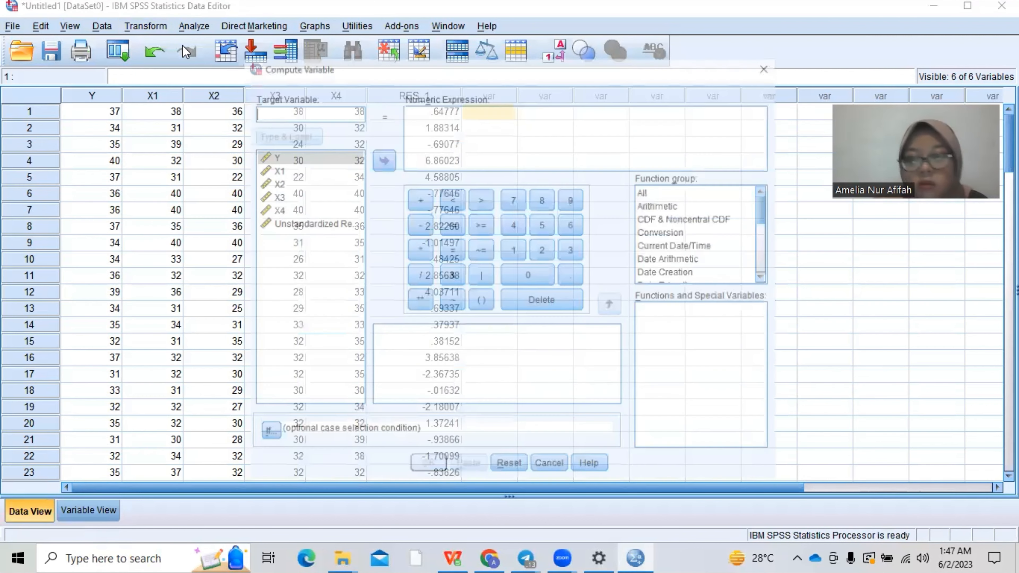
drag(363, 68, 400, 189)
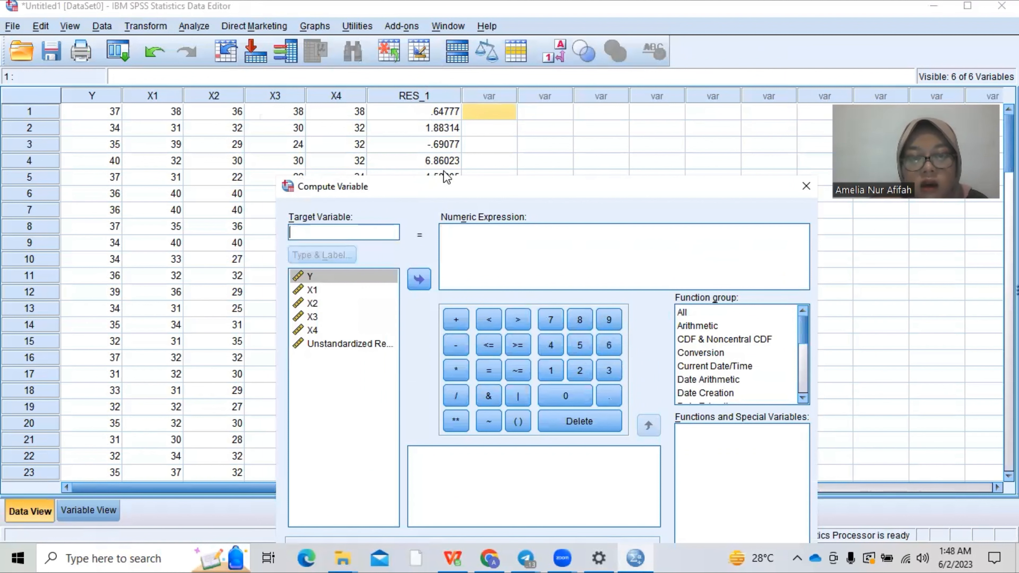
drag(441, 182, 389, 79)
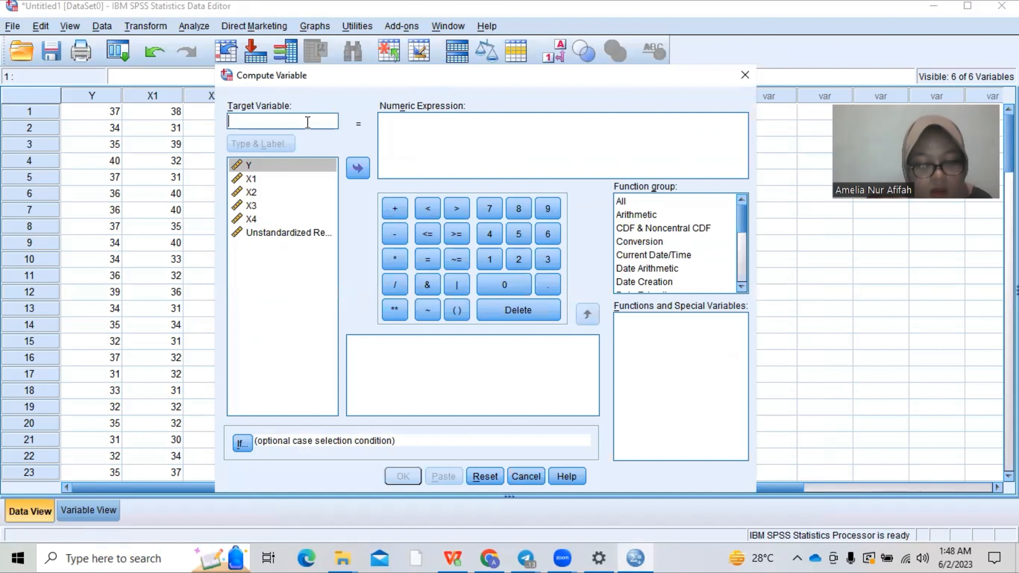
text(RES2)
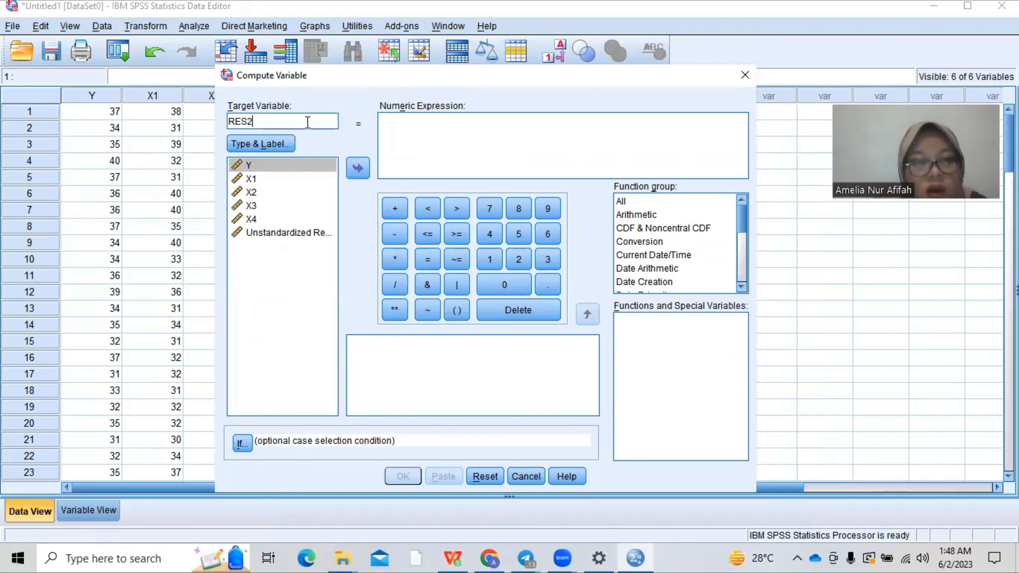
- Define RES2 with the numeric expression ABS_RES(RES_1) and run the computation
click(496, 129)
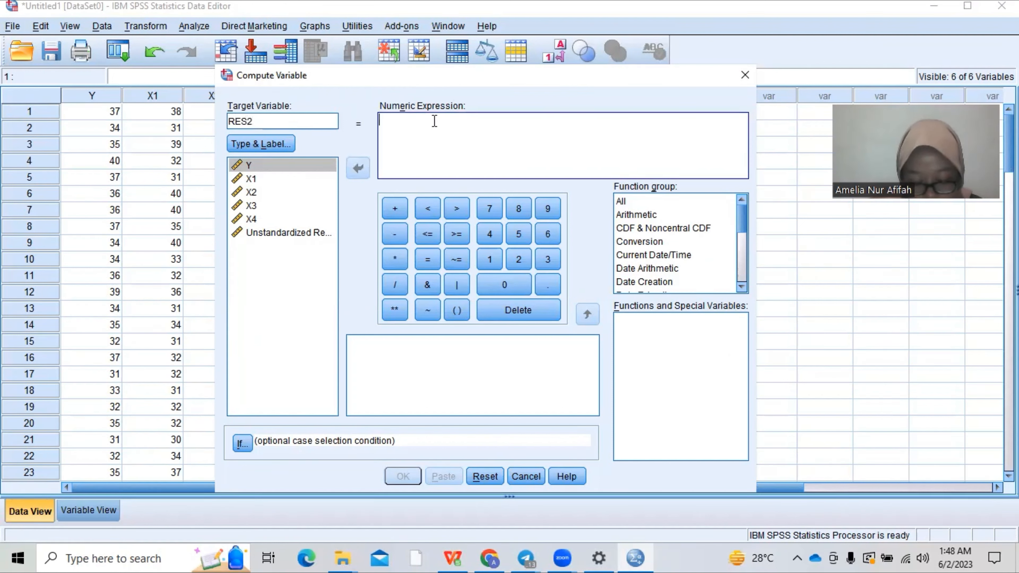
text(A)
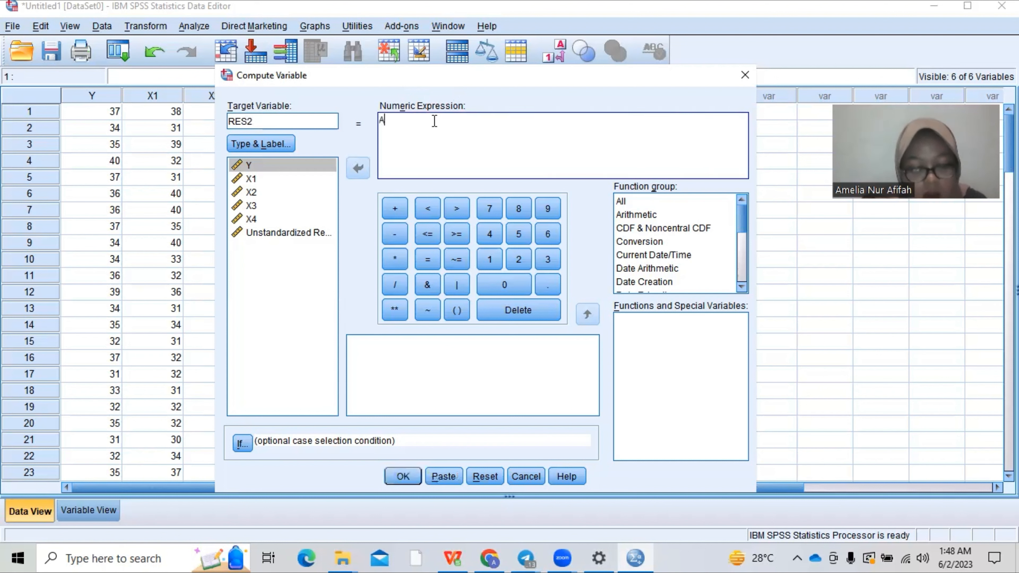
text(BS_)
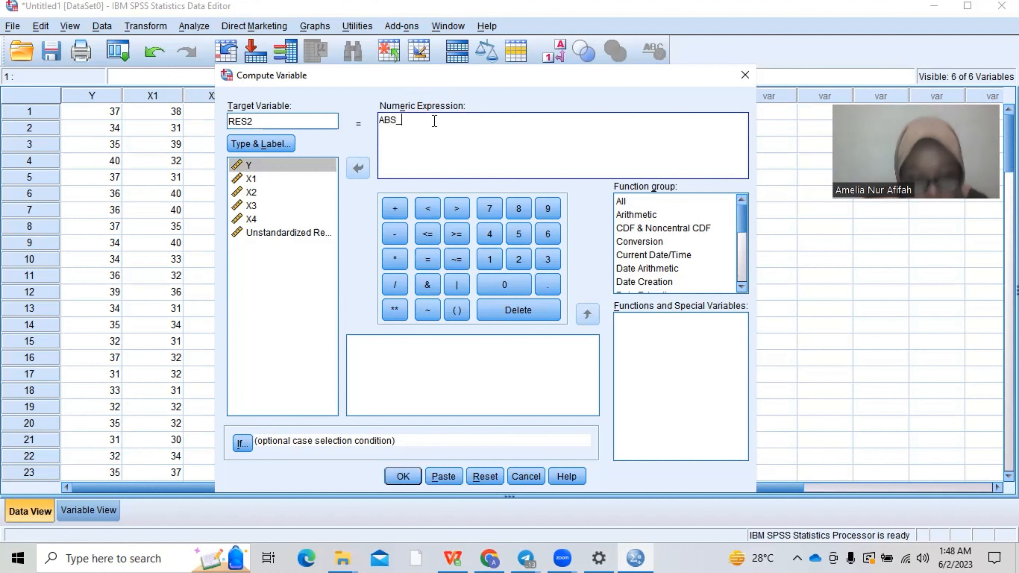
text(RES)
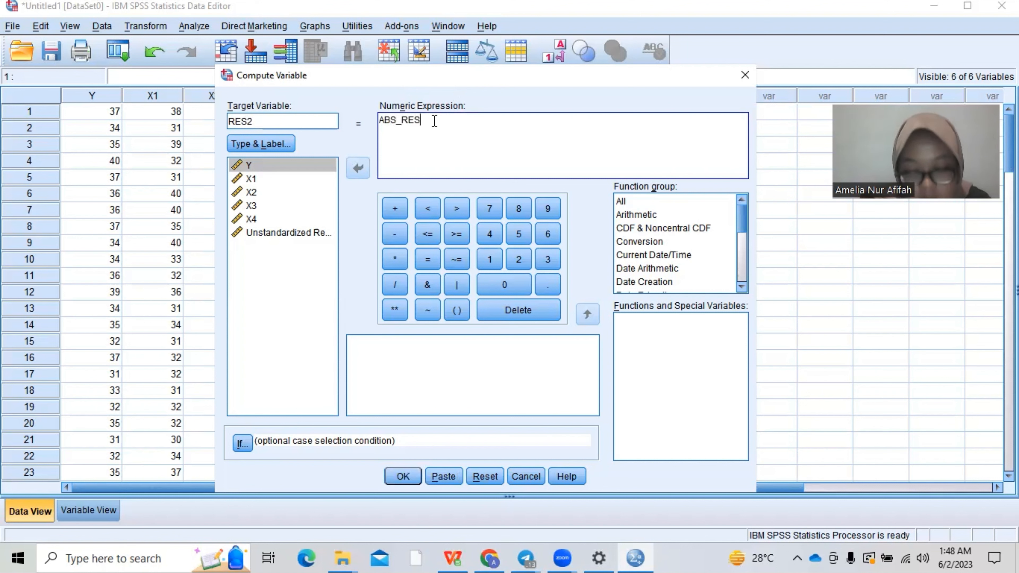
text(()
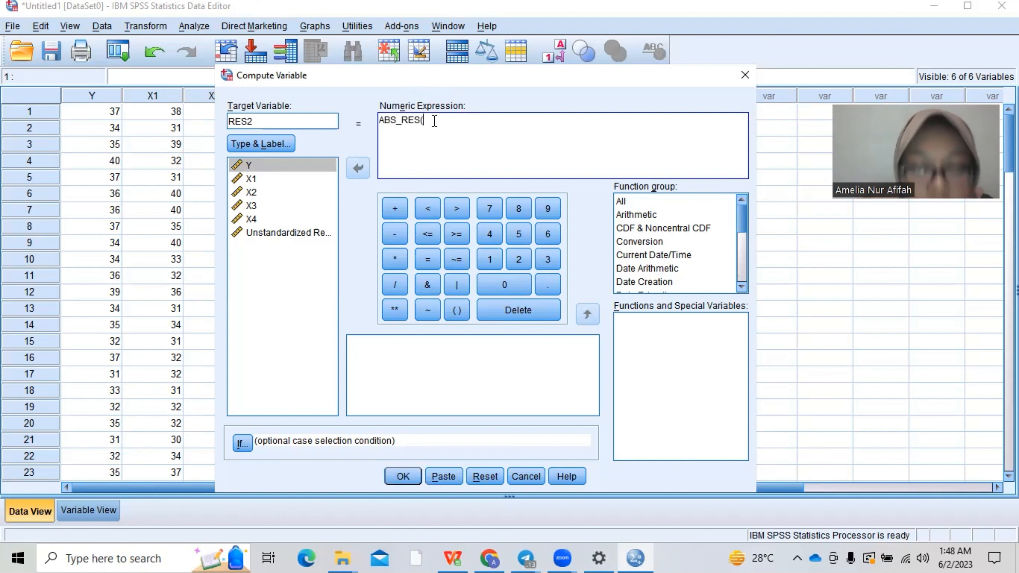
text(RES_1))
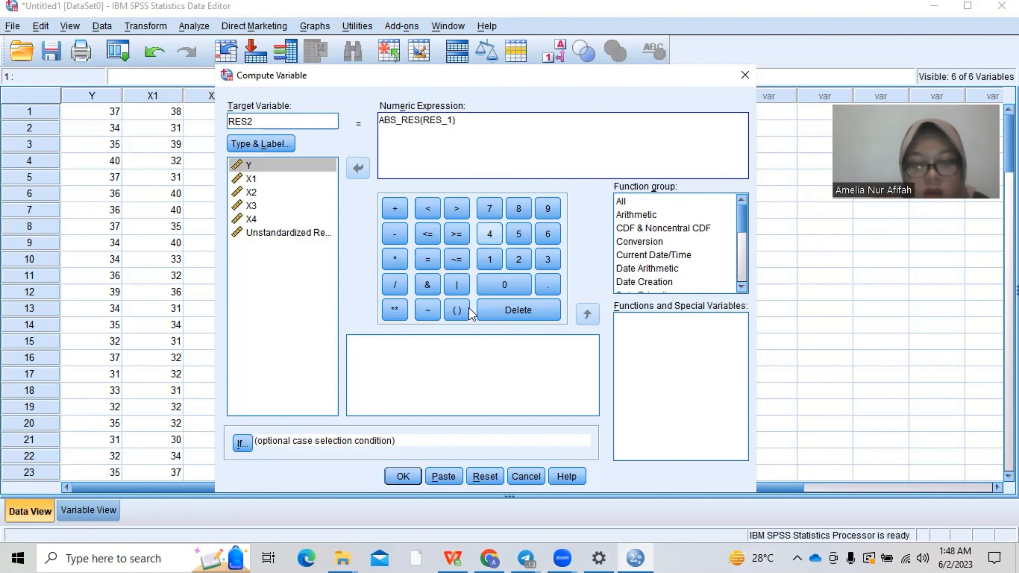
click(404, 475)
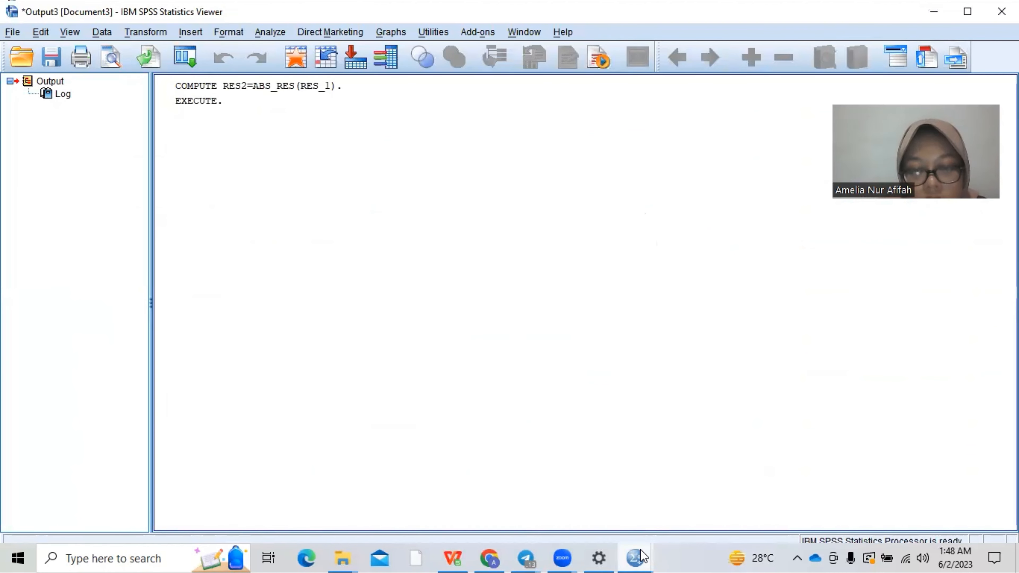
- Return to the data editor and compare the RES2 column with the RES_1 residuals
mouse_move(641, 555)
click(566, 479)
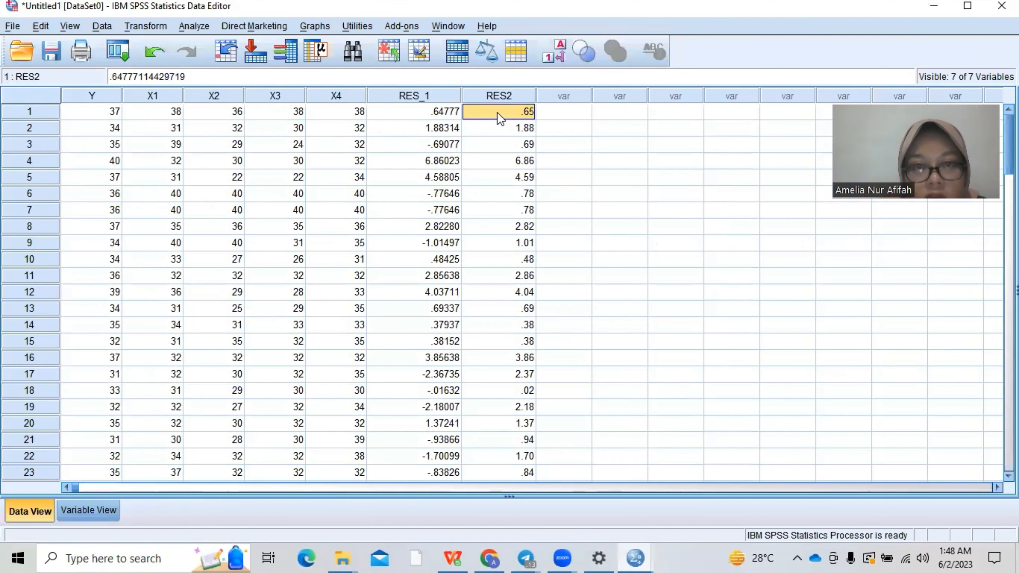
click(580, 142)
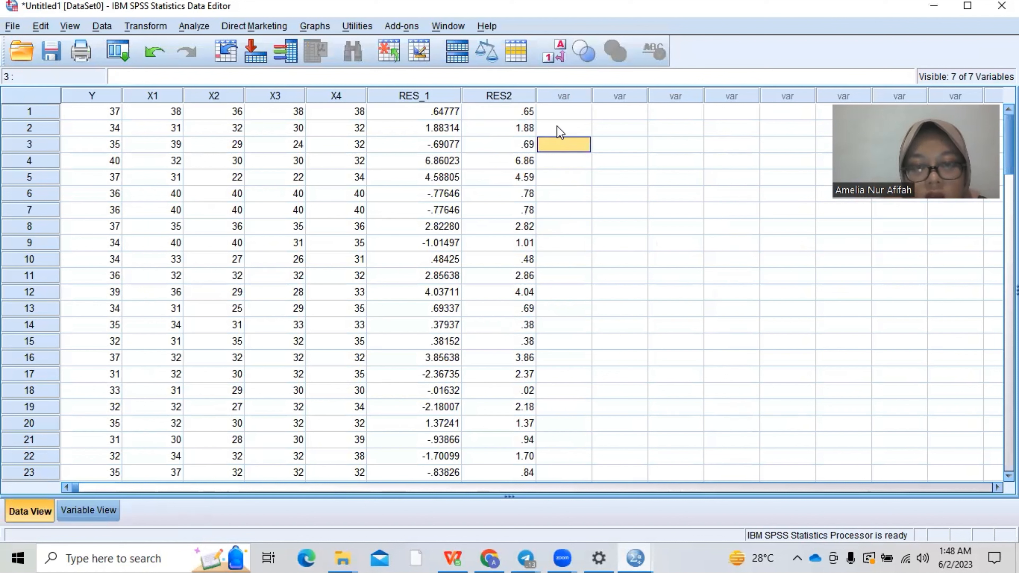
click(408, 96)
click(484, 96)
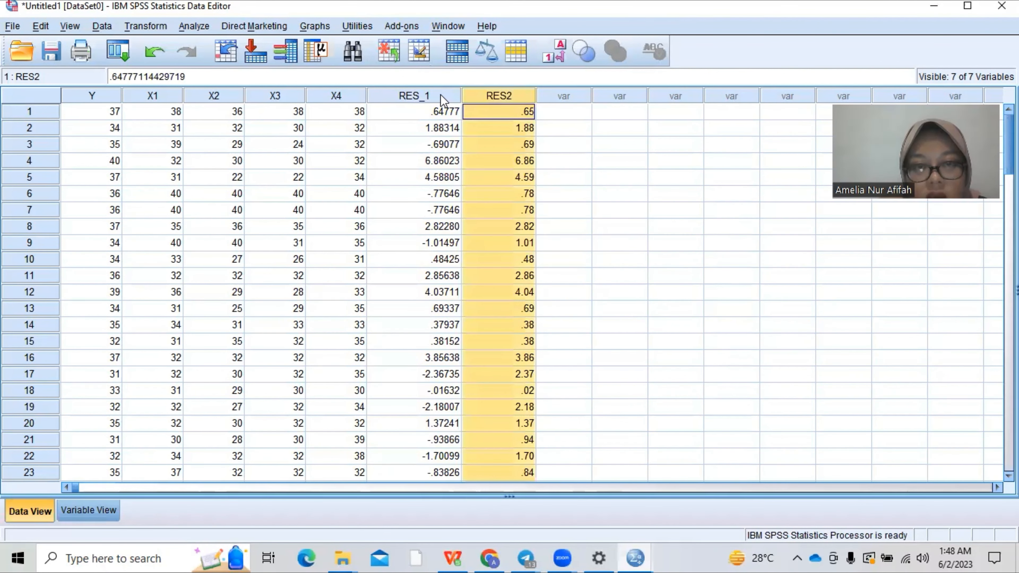
click(443, 98)
click(487, 101)
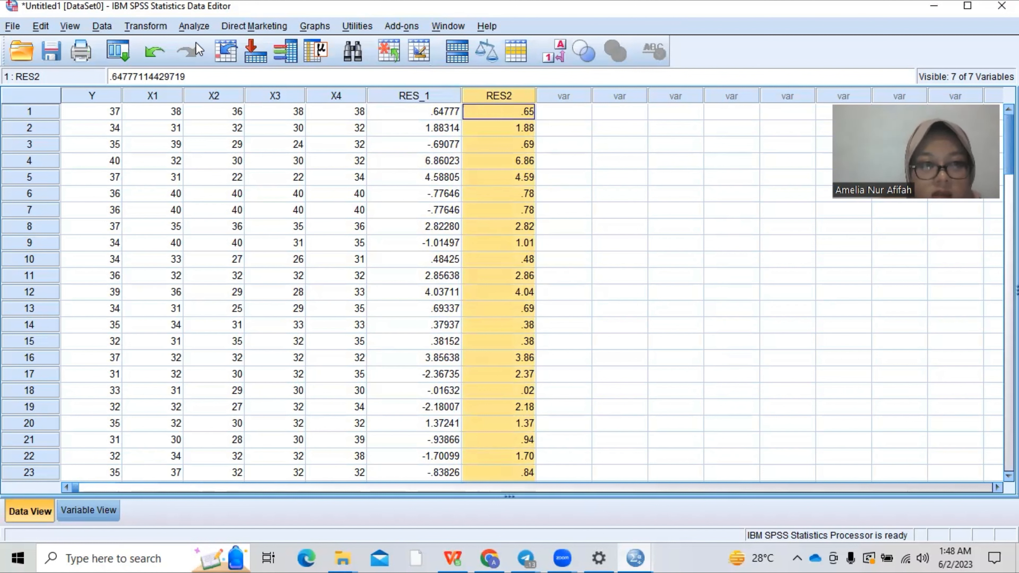
- Open the linear regression setup and replace Y with RES2 as the dependent variable
click(195, 26)
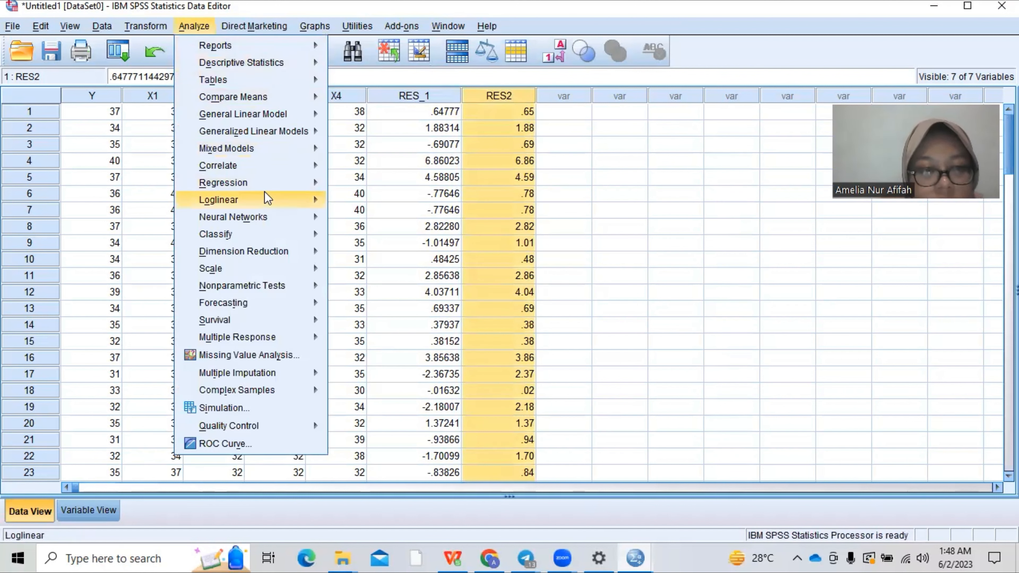
mouse_move(263, 189)
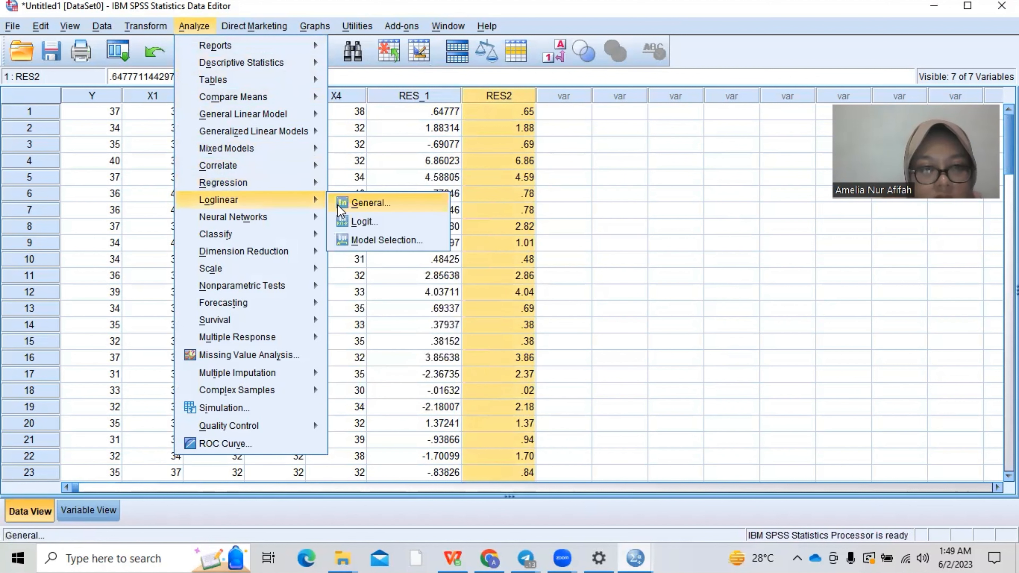
mouse_move(324, 197)
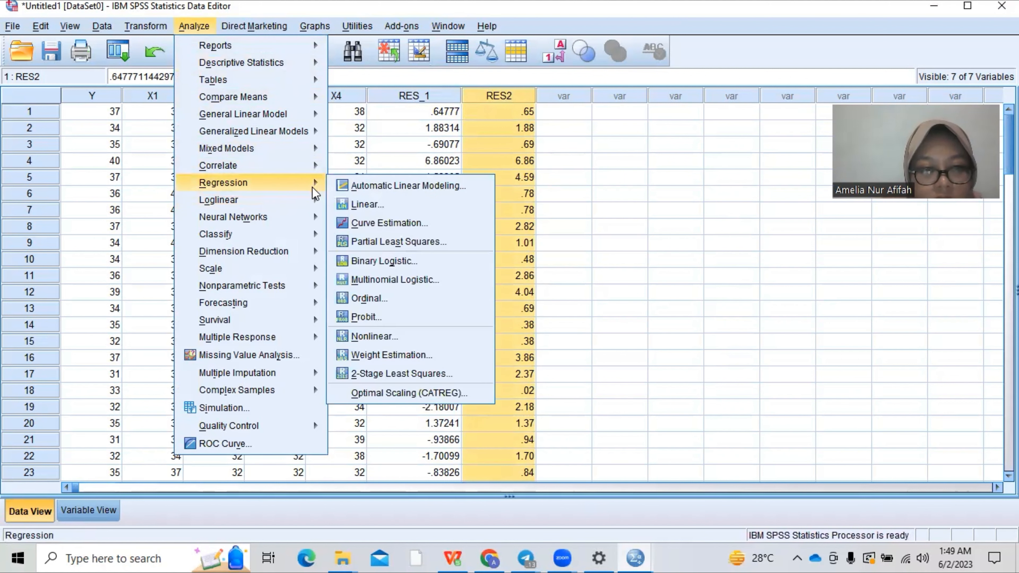
click(346, 203)
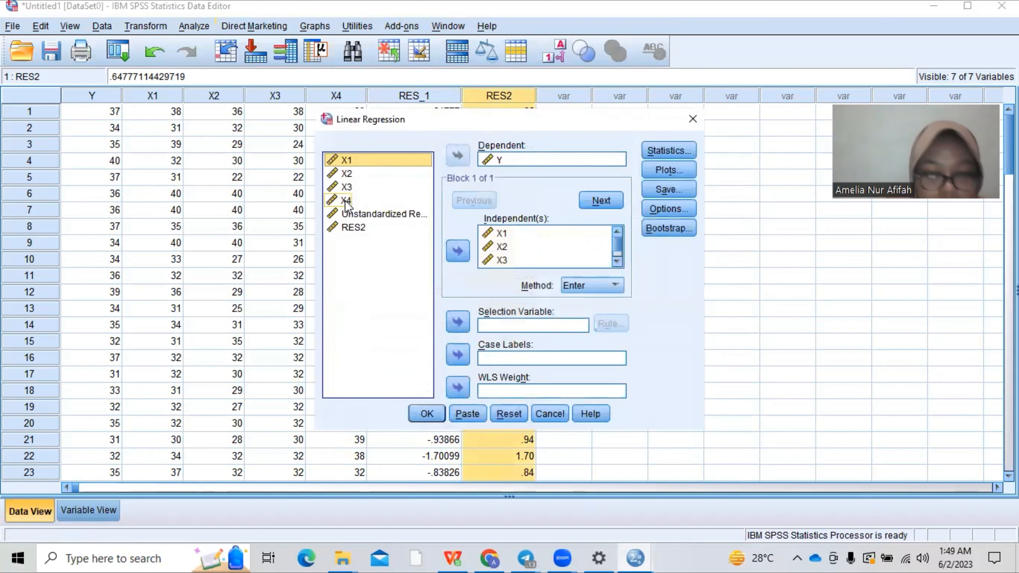
click(519, 163)
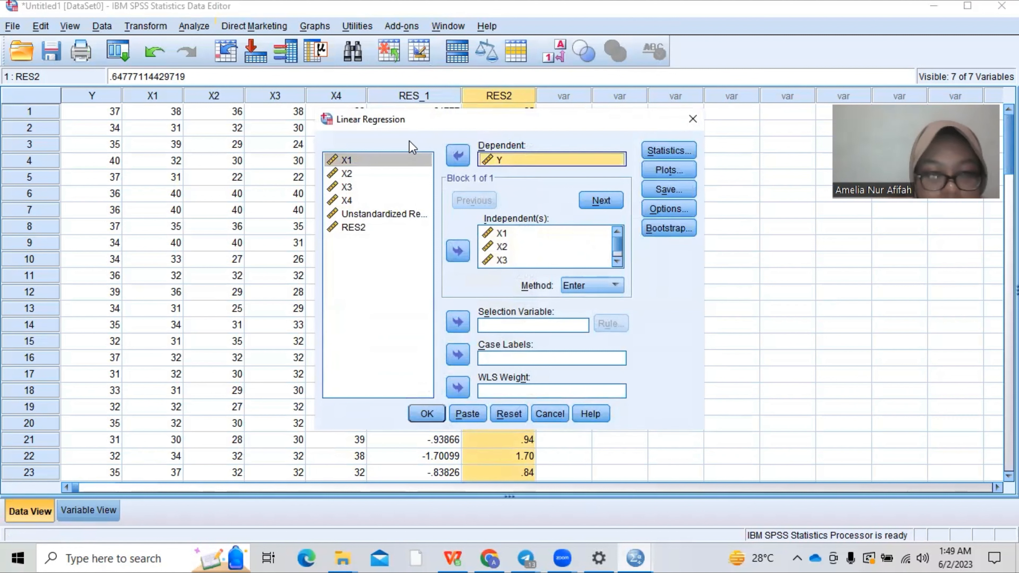
click(370, 227)
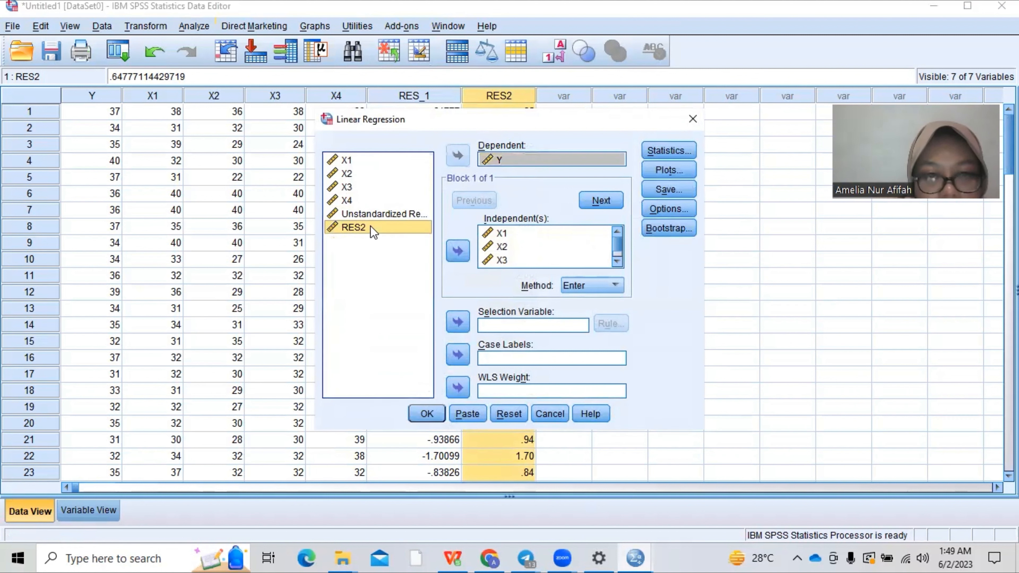
click(516, 160)
click(457, 156)
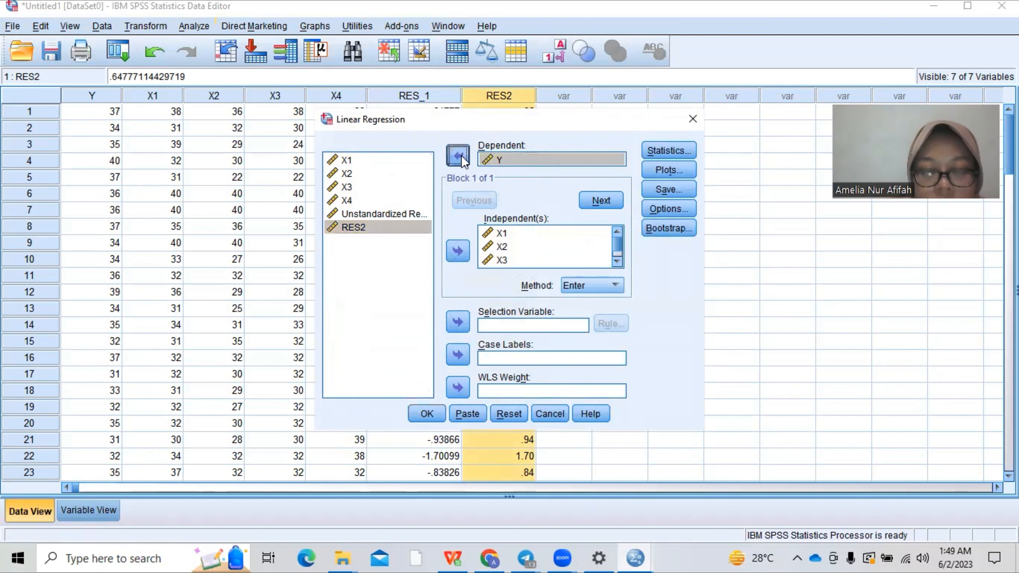
click(378, 240)
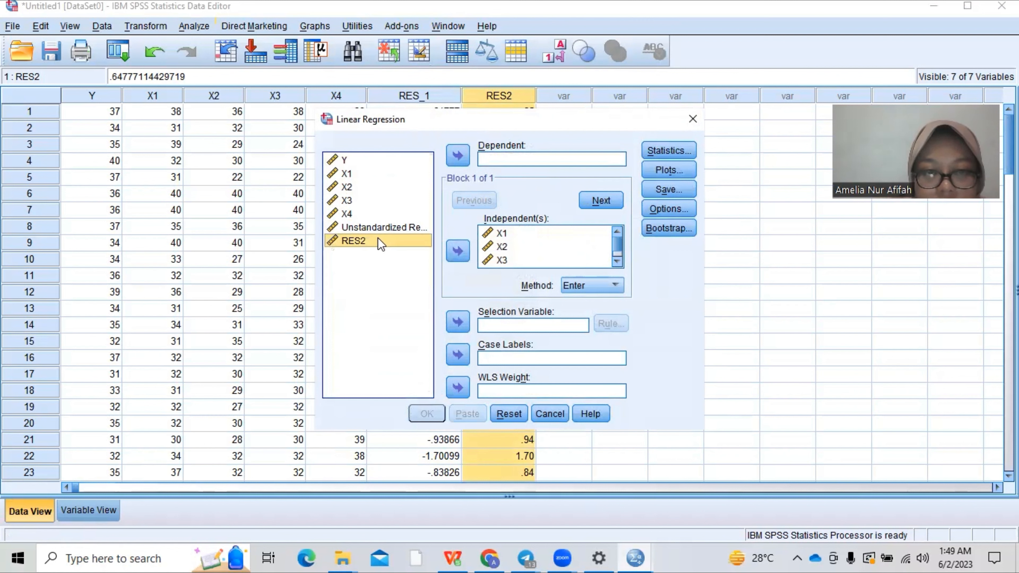
click(456, 157)
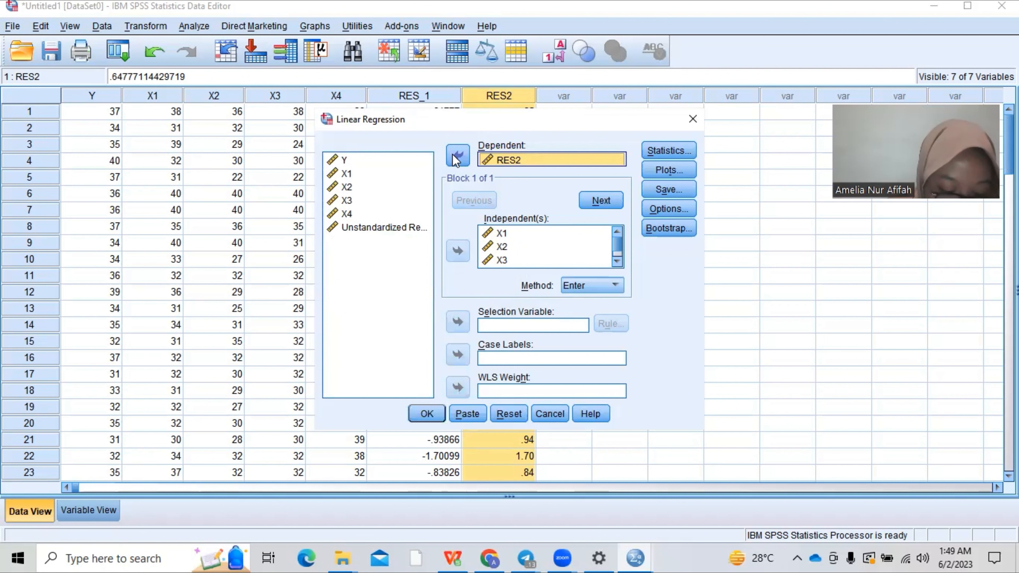
- Check that X1 to X4 are the independent variables and run the regression with the Enter method
click(500, 246)
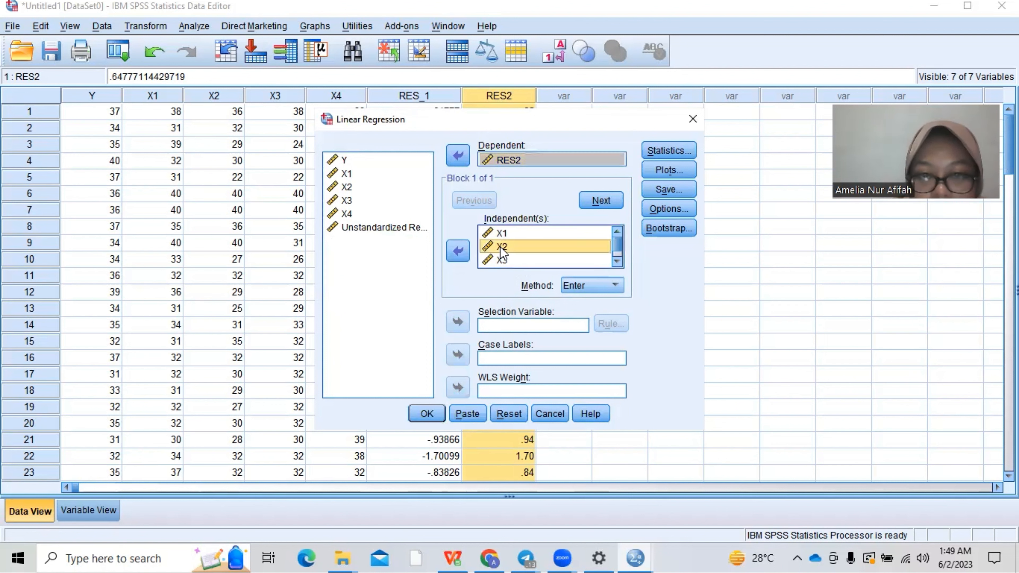
scroll(500, 245, down, 1)
scroll(499, 246, up, 1)
scroll(499, 246, down, 1)
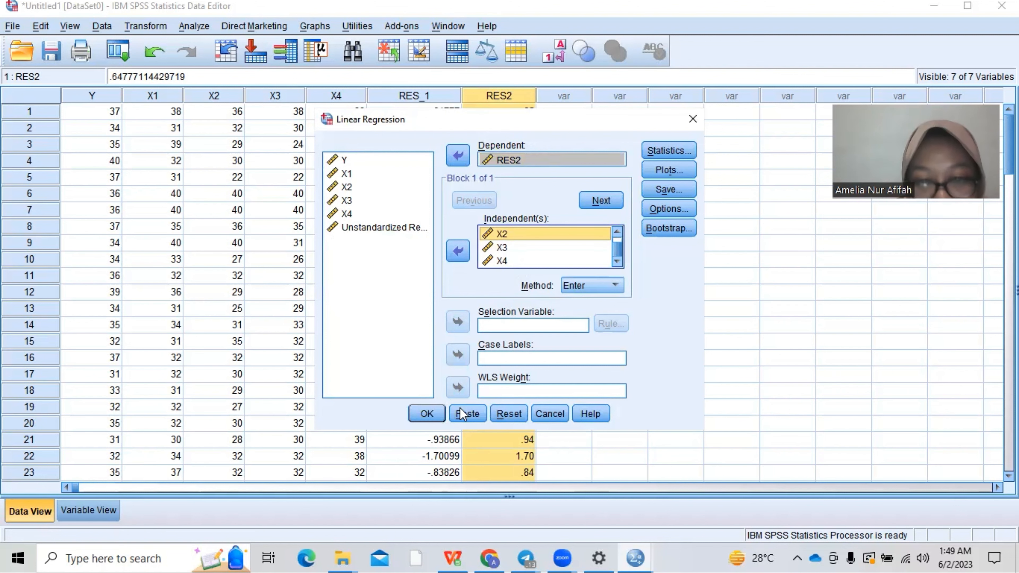
click(426, 414)
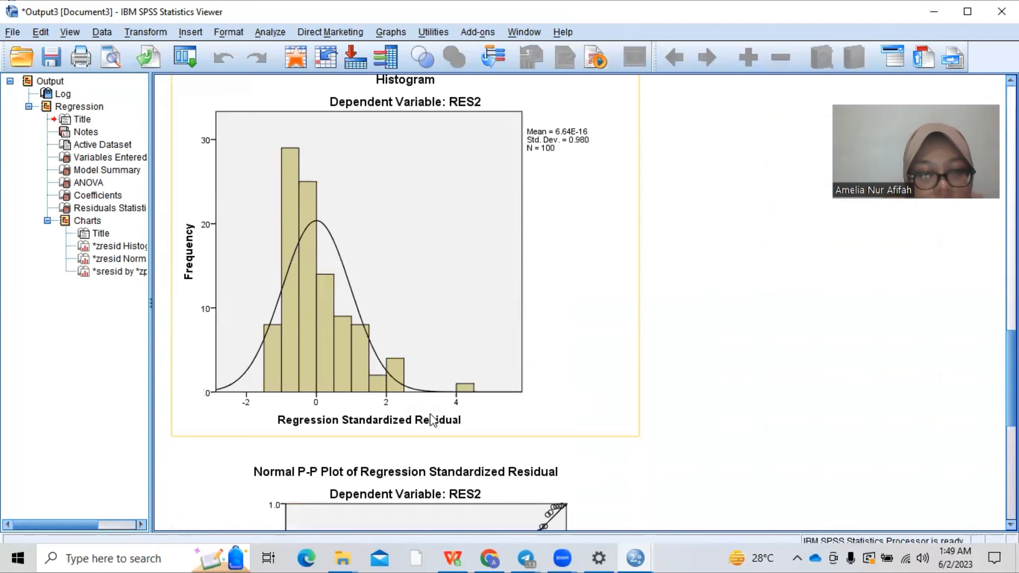
- Examine the model summary, ANOVA and coefficients tables of the RES2 regression, especially the significance values of X1 to X4
scroll(429, 413, down, 10)
scroll(430, 413, up, 20)
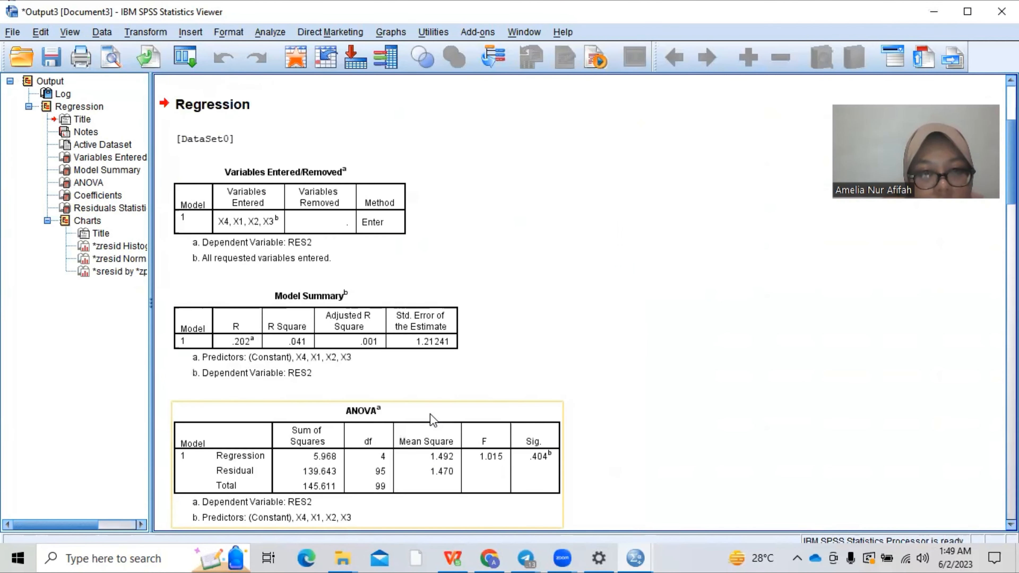
scroll(430, 413, up, 4)
scroll(430, 414, down, 10)
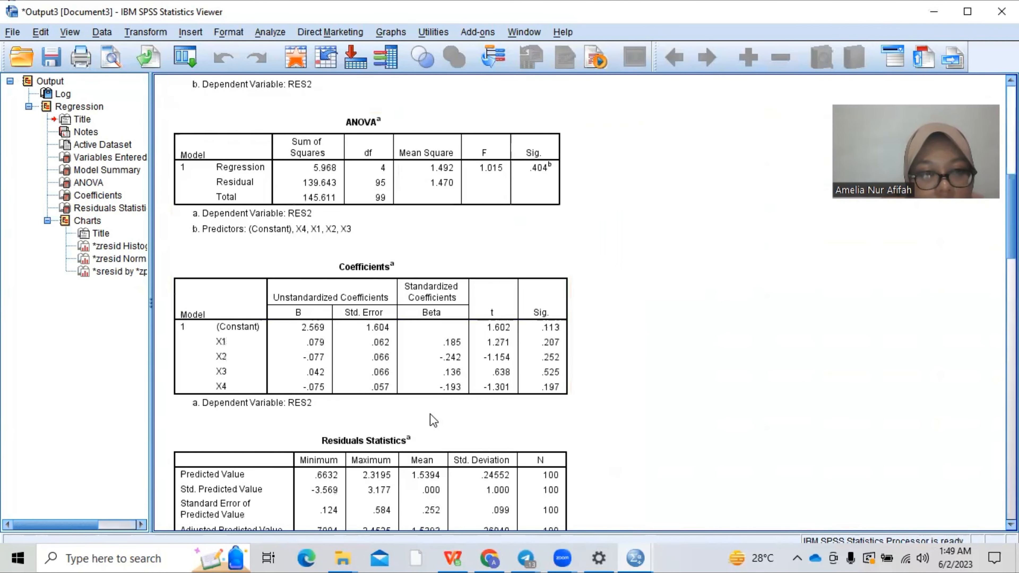
scroll(430, 413, down, 7)
scroll(429, 414, up, 17)
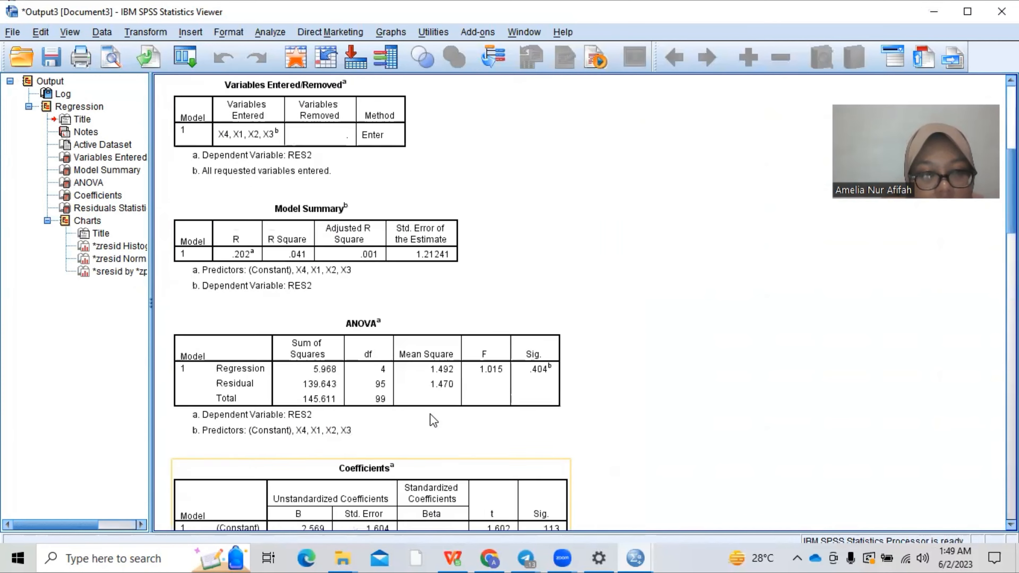
scroll(431, 414, down, 14)
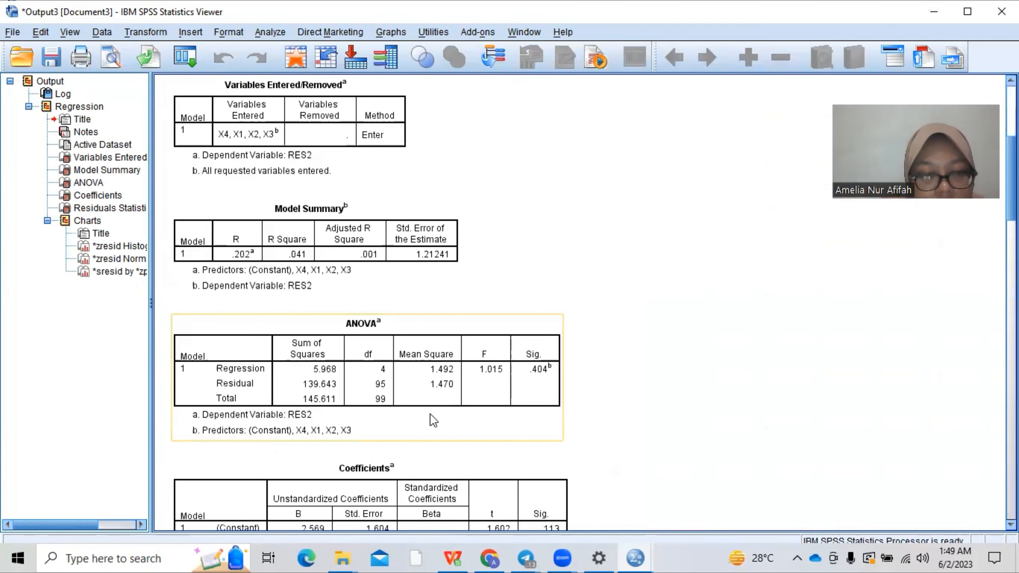
scroll(431, 419, up, 4)
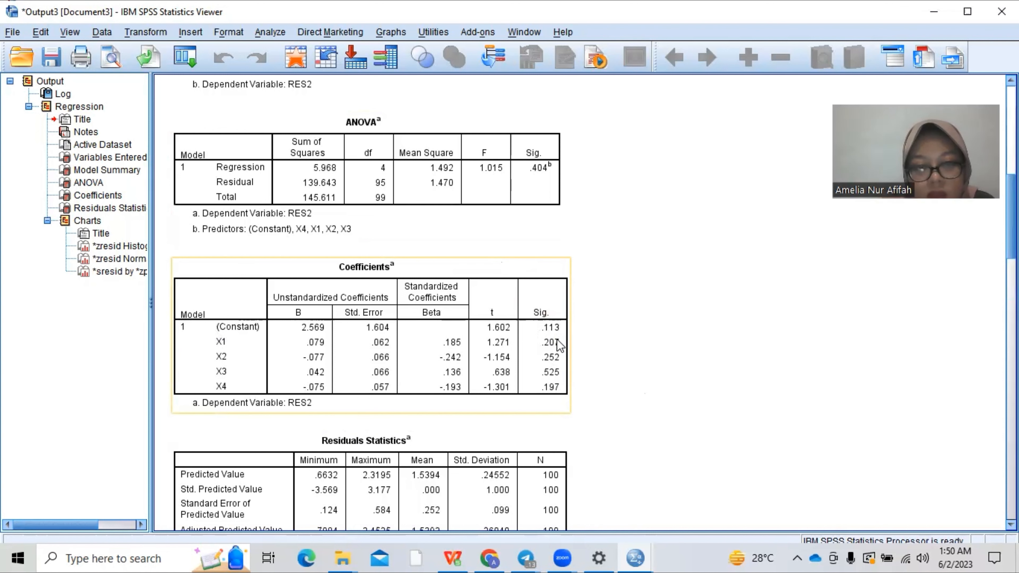
- Inspect the scatterplot of studentized residuals against standardized predicted values for RES2
scroll(559, 345, down, 15)
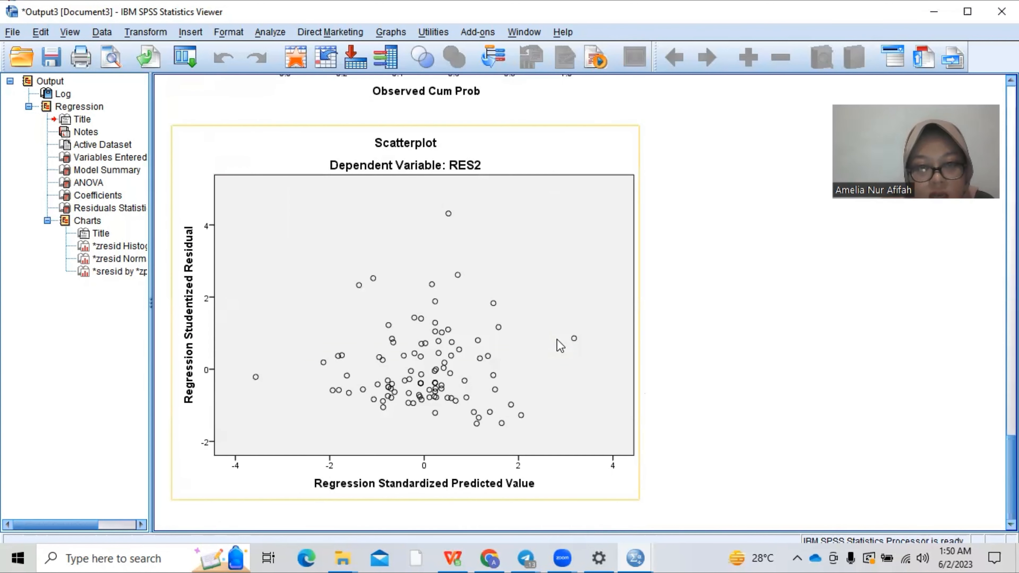
scroll(557, 340, up, 3)
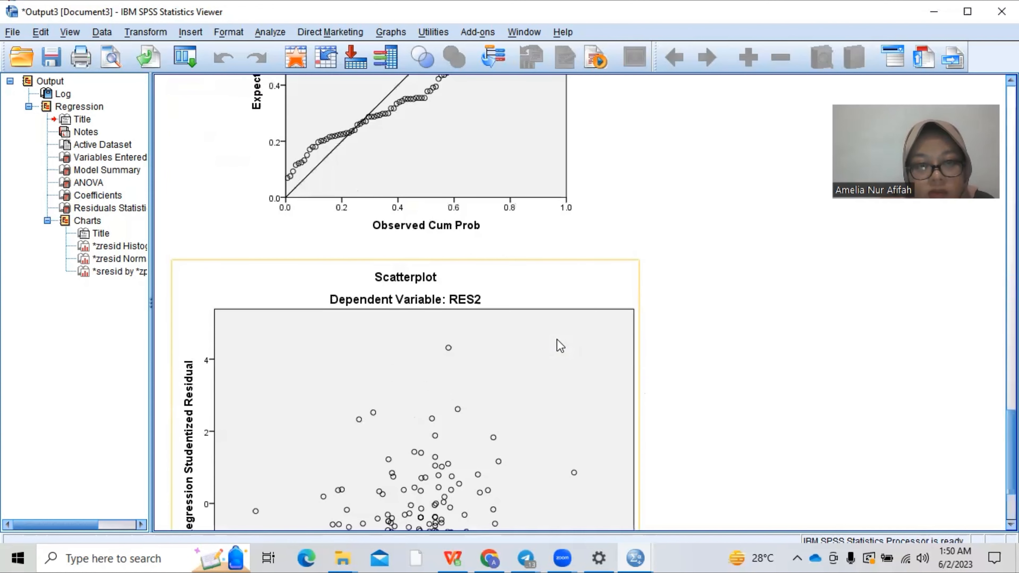
scroll(557, 339, down, 3)
click(397, 109)
click(531, 414)
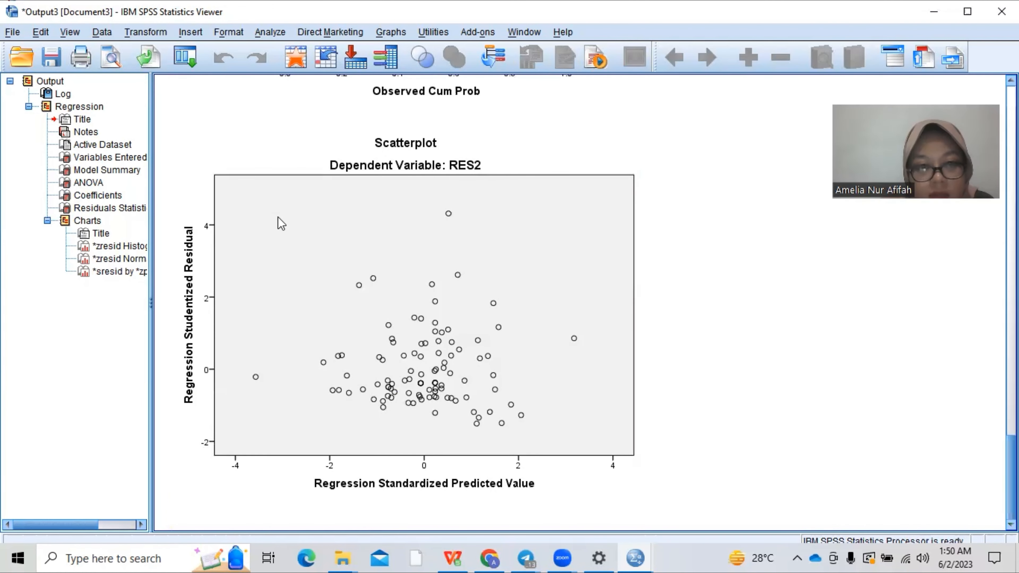
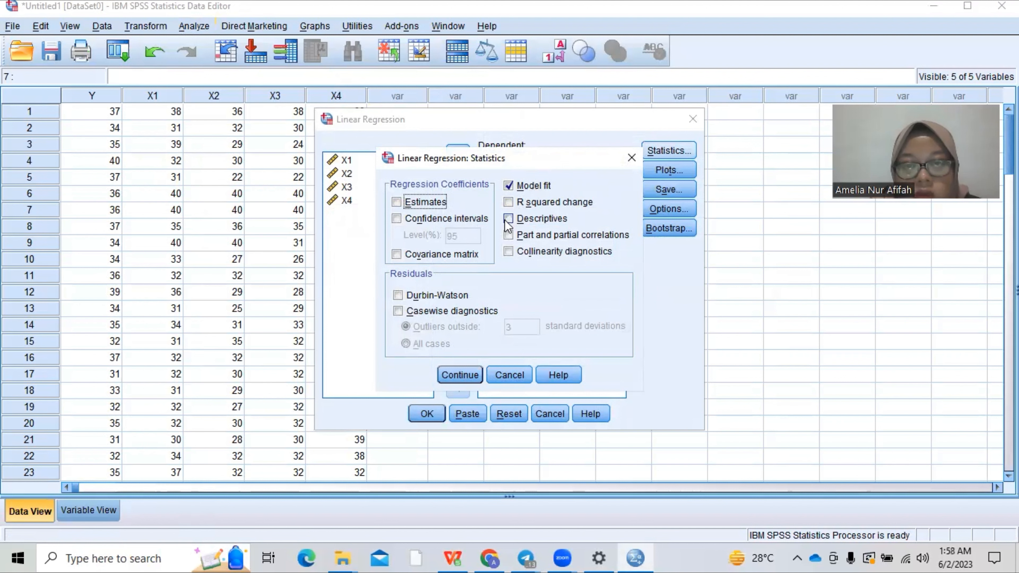
- Request descriptives and collinearity diagnostics without model fit, and run the regression of Y on X1 to X4
click(508, 219)
click(509, 251)
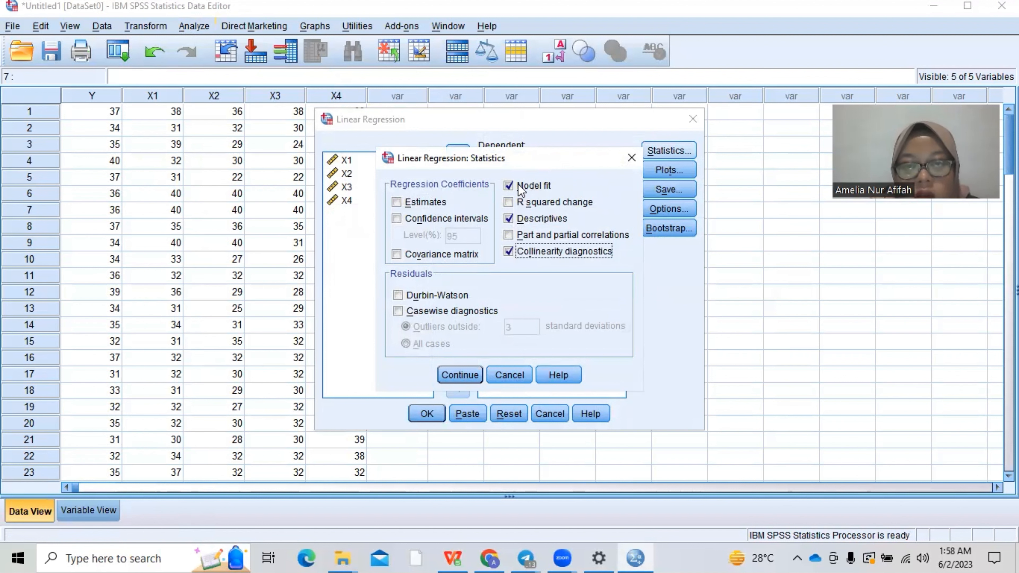
click(509, 186)
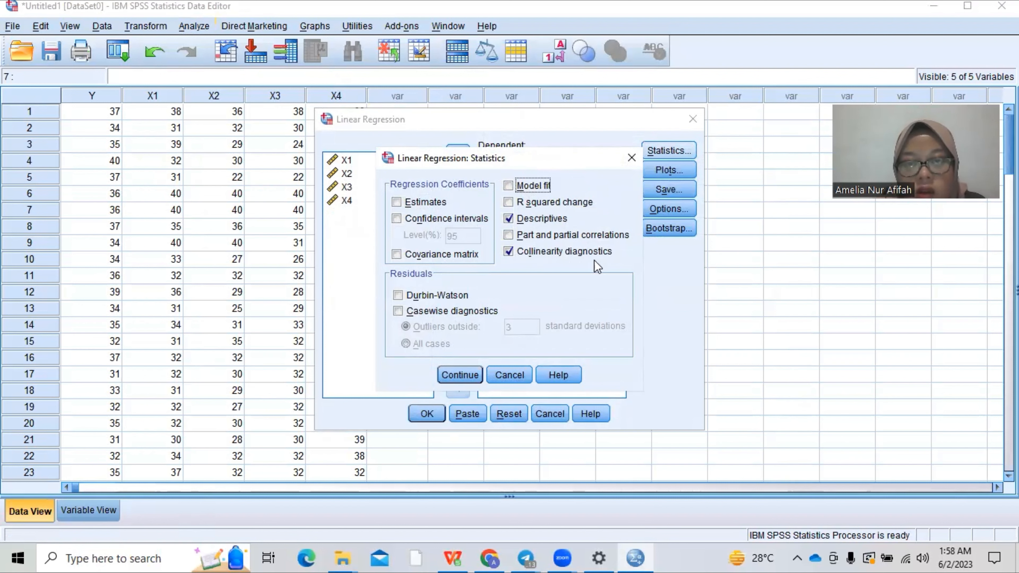
click(460, 373)
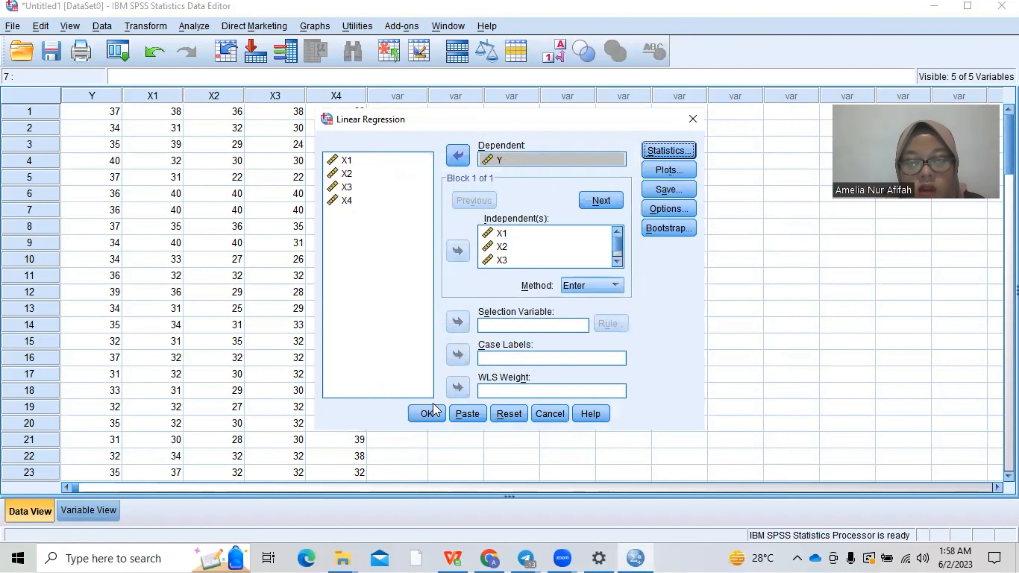
click(427, 414)
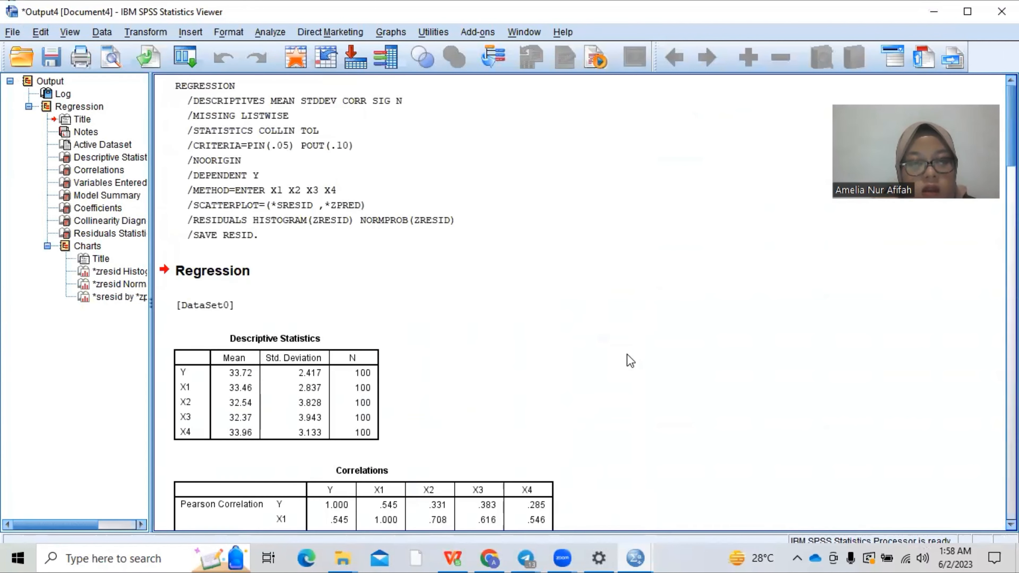
- Review the descriptive statistics and the Pearson correlations among Y and X1 to X4
scroll(626, 354, down, 3)
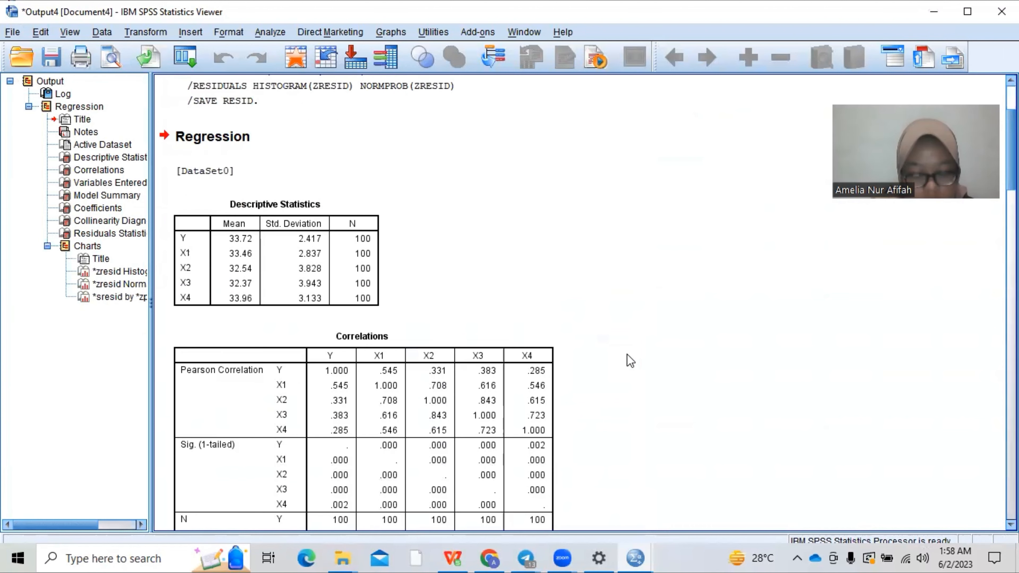
scroll(626, 353, down, 4)
click(264, 171)
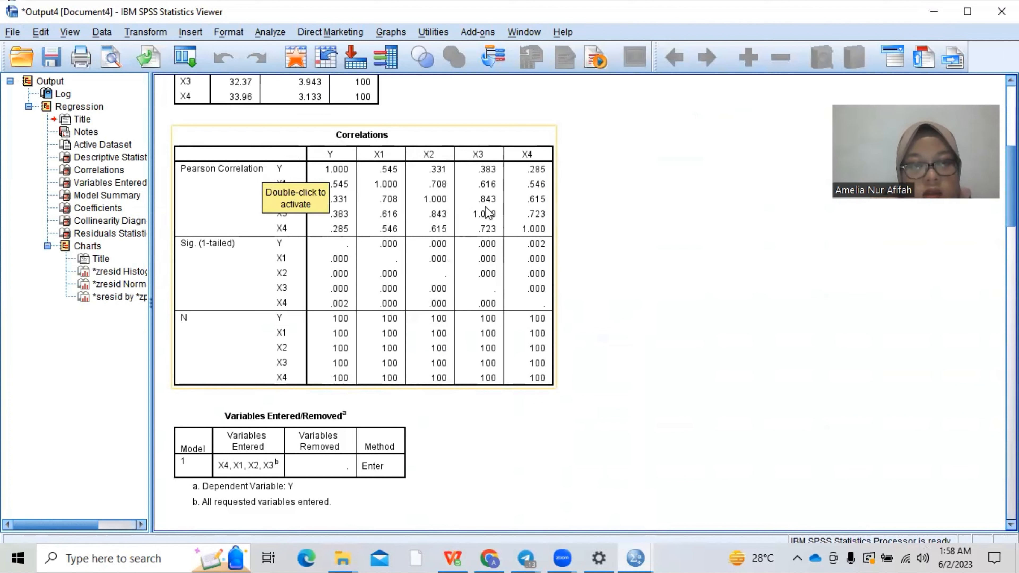
click(622, 215)
click(375, 129)
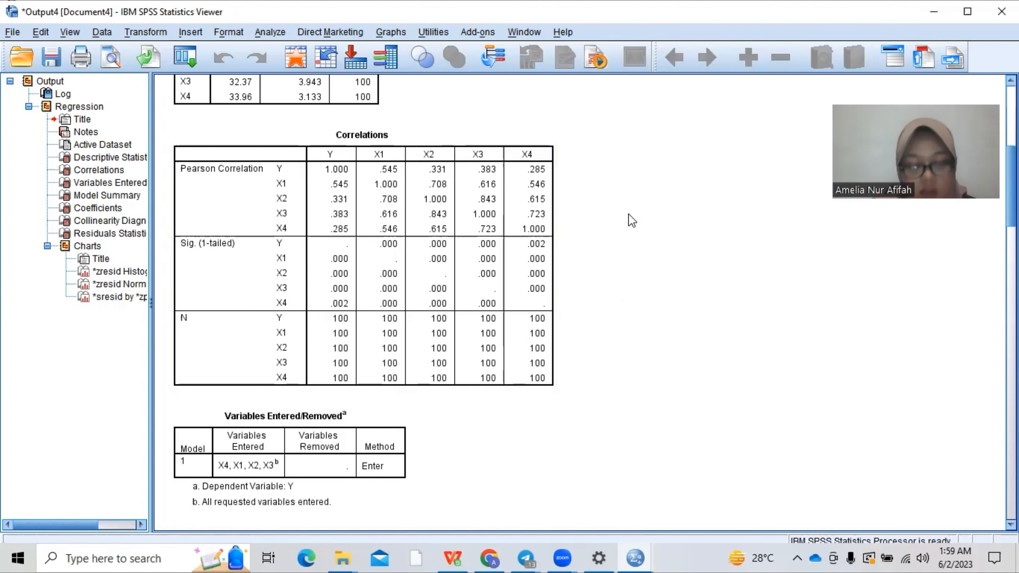
- Examine the tolerance and VIF values of X1 to X4 in the coefficients table, along with the collinearity diagnostics
scroll(632, 220, down, 5)
scroll(632, 220, down, 10)
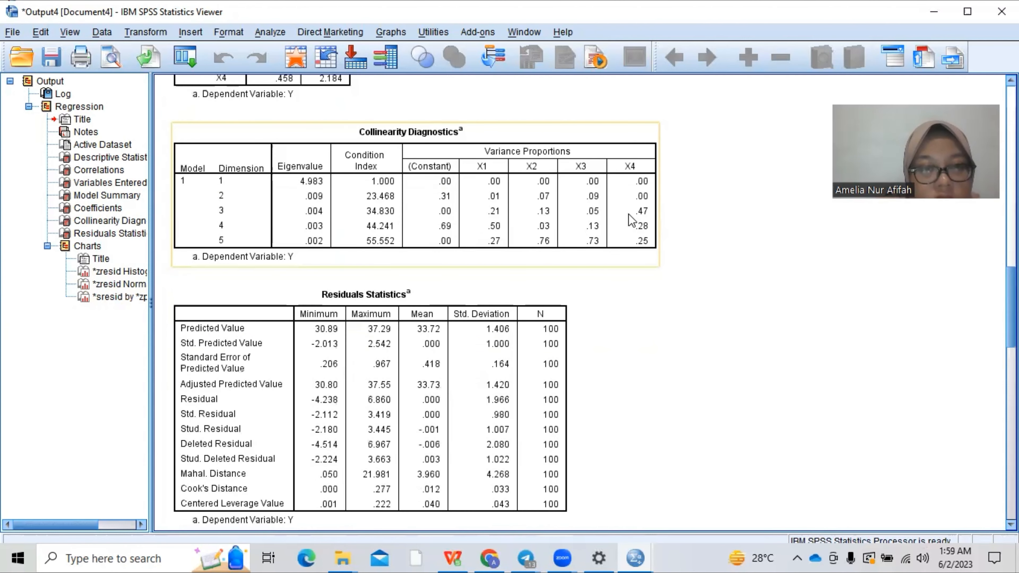
scroll(632, 221, down, 20)
scroll(631, 220, up, 20)
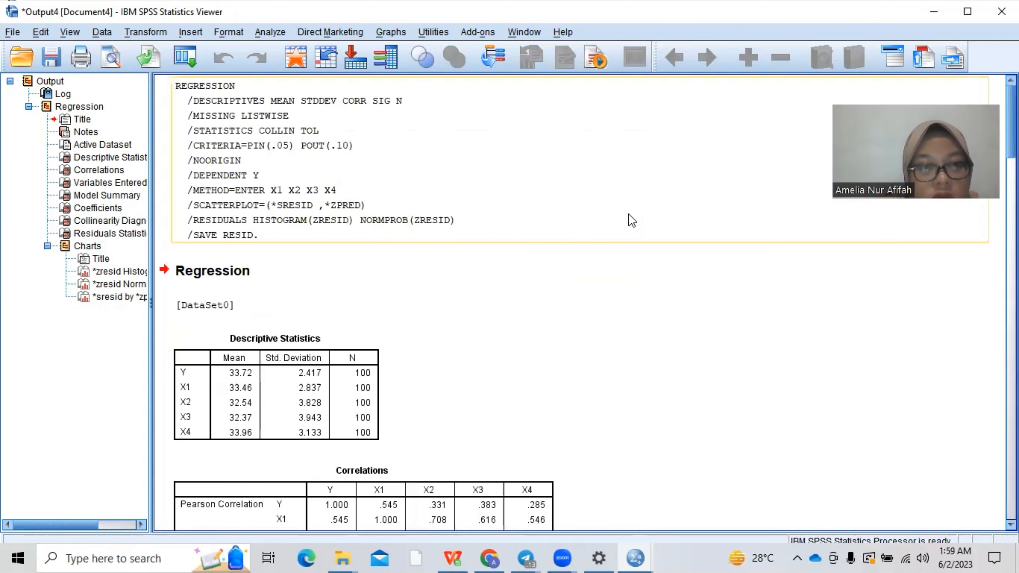
scroll(496, 353, down, 13)
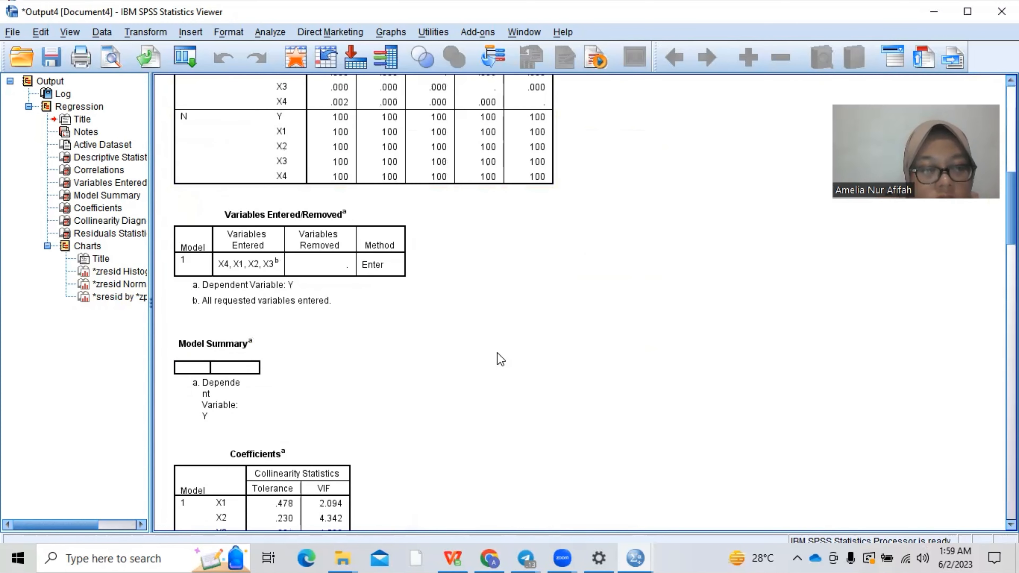
scroll(496, 353, down, 3)
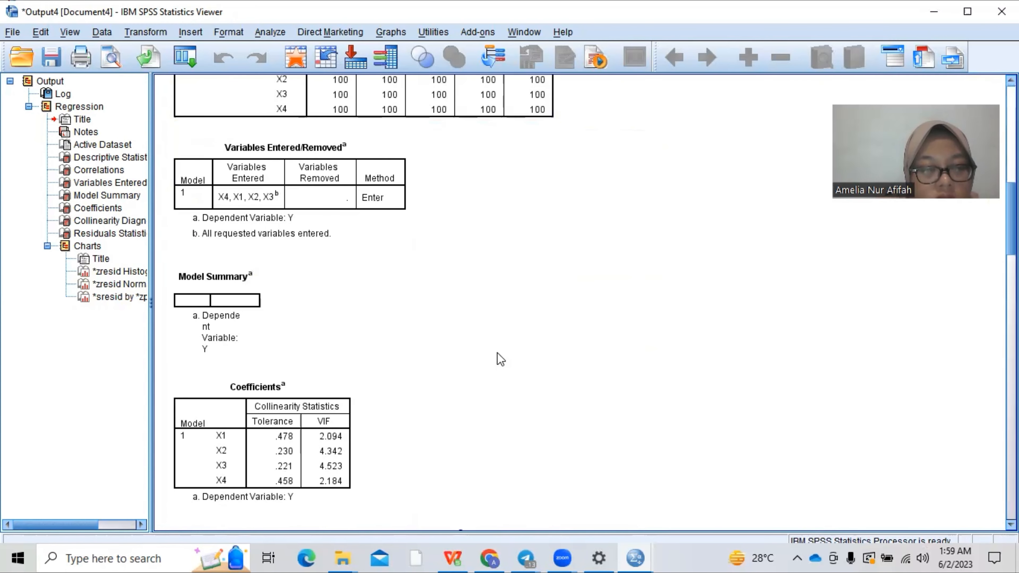
scroll(496, 352, down, 3)
scroll(496, 353, down, 3)
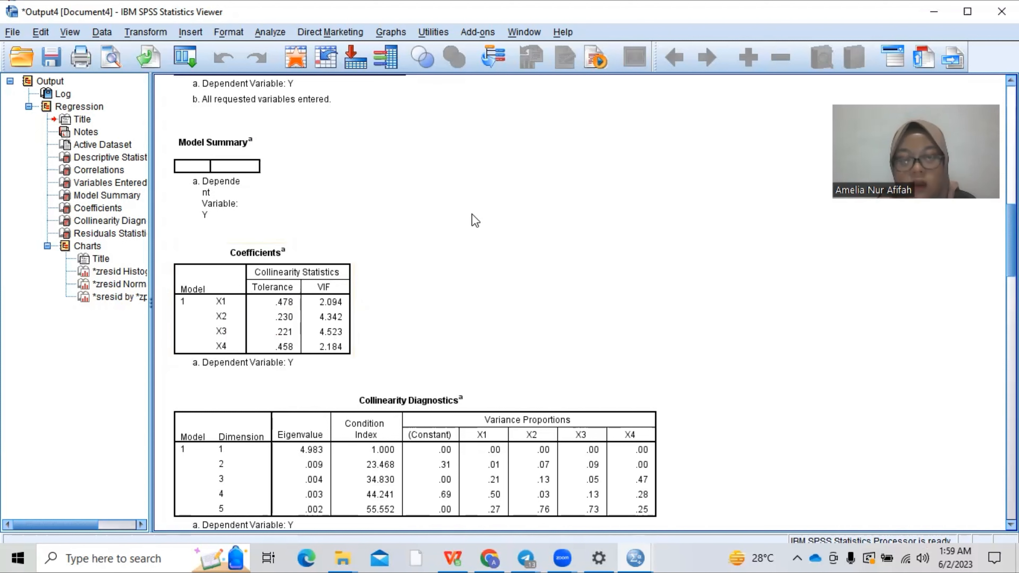
- Return from the regression output to the data editor showing the saved RES_1 residuals
scroll(494, 213, up, 15)
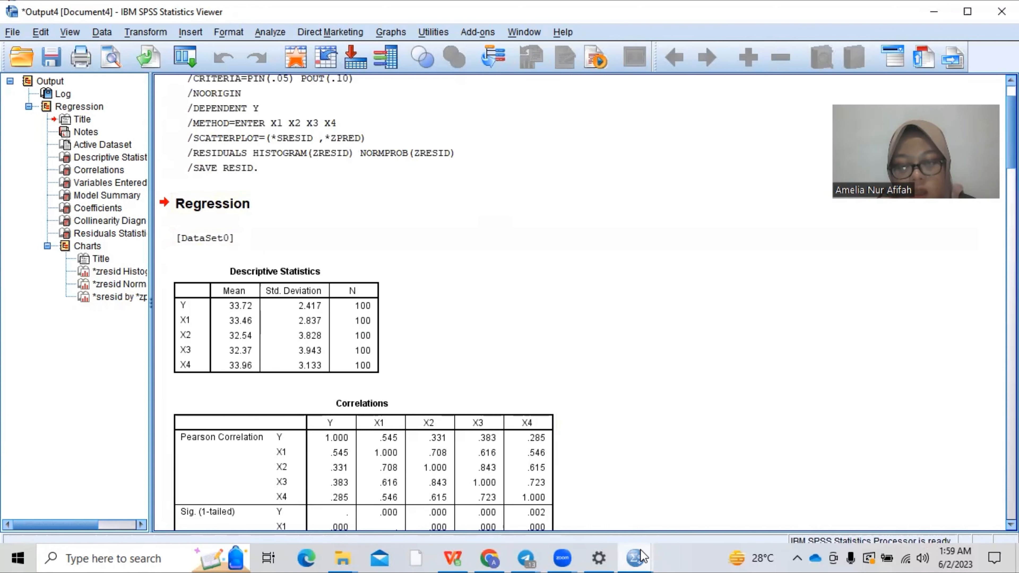
mouse_move(642, 556)
click(568, 483)
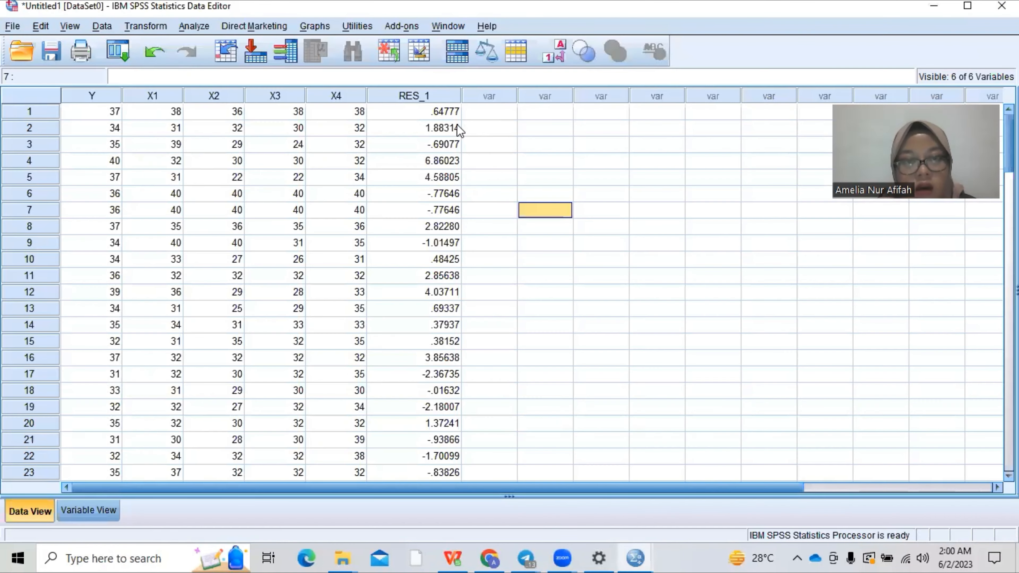
- Cut the RES_1 residual variable out of the dataset
click(423, 94)
right_click(425, 98)
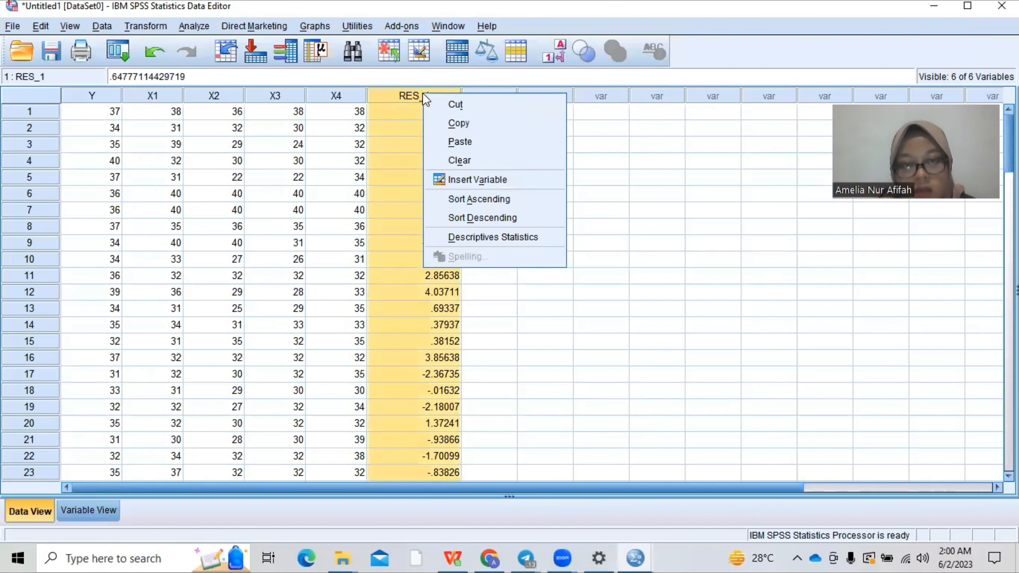
click(462, 104)
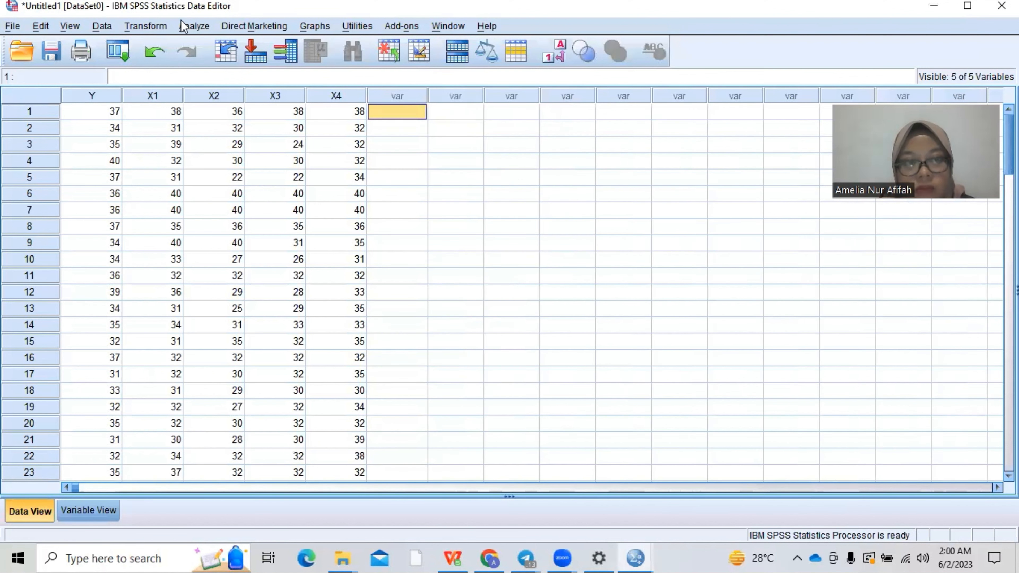
- Add estimates, model fit and the Durbin-Watson statistic to the linear regression of Y on X1 to X4, and run it
click(200, 25)
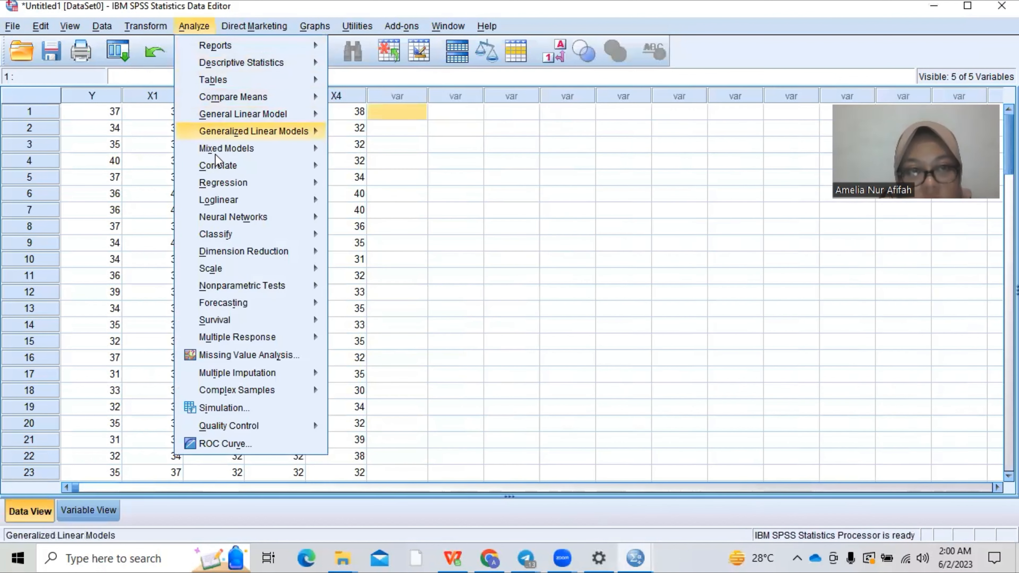
mouse_move(218, 171)
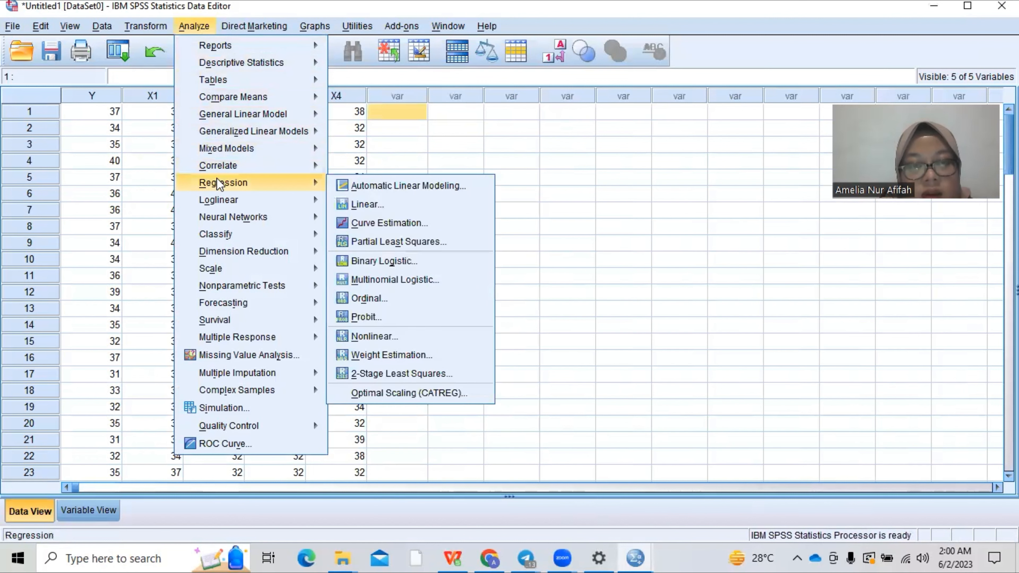
mouse_move(317, 199)
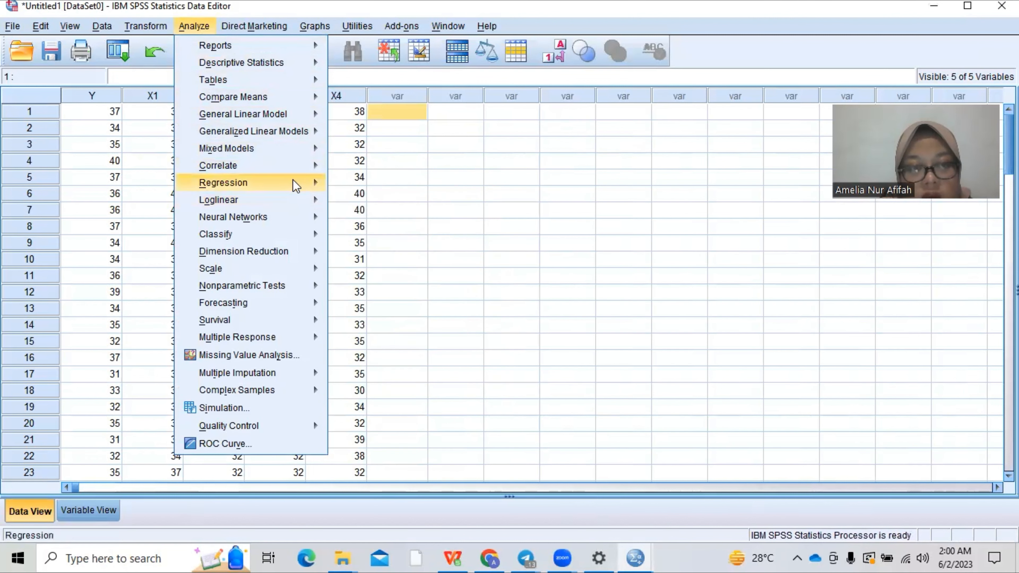
mouse_move(291, 182)
click(346, 205)
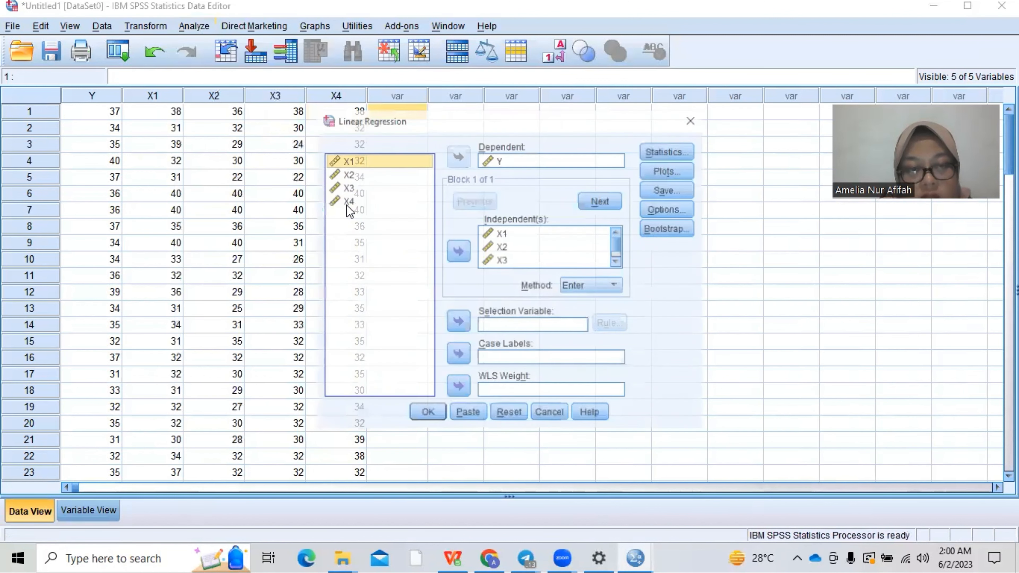
click(667, 151)
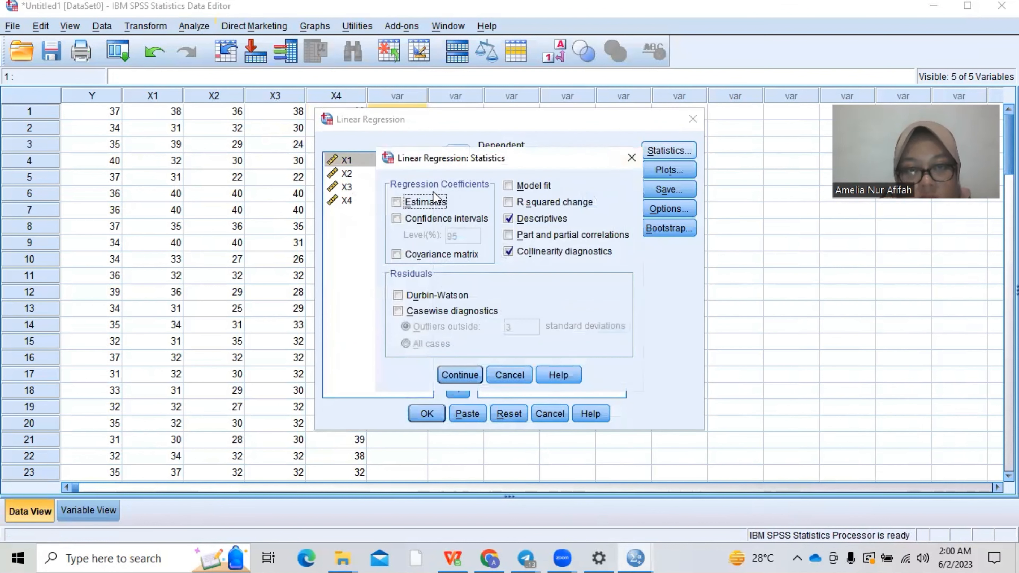
click(397, 202)
click(398, 295)
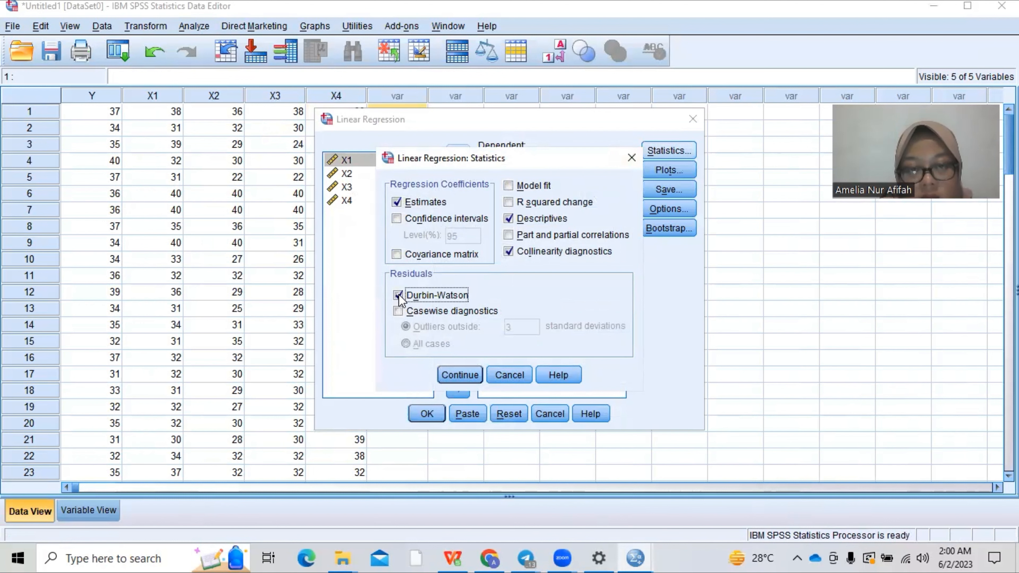
click(509, 186)
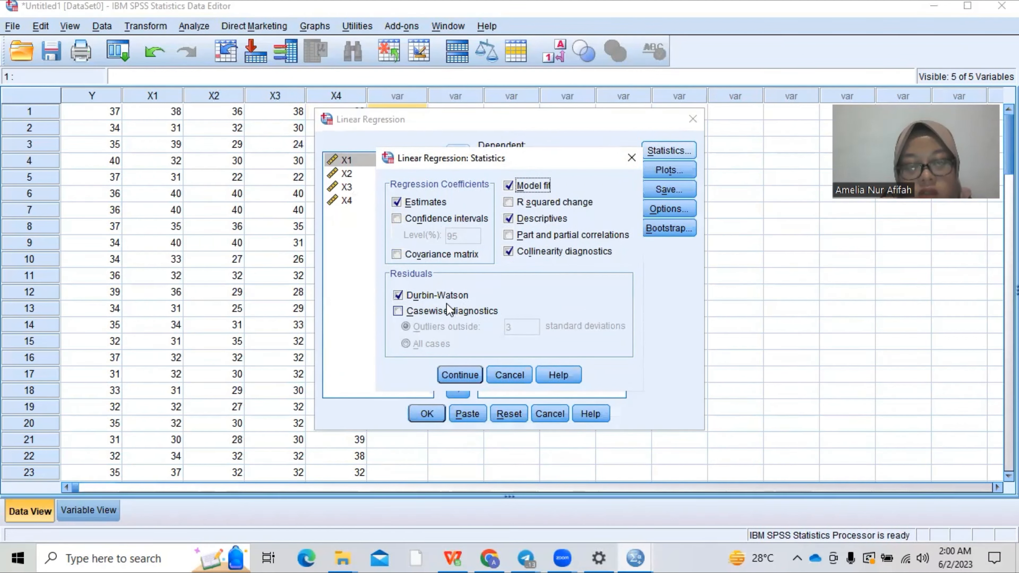
click(462, 377)
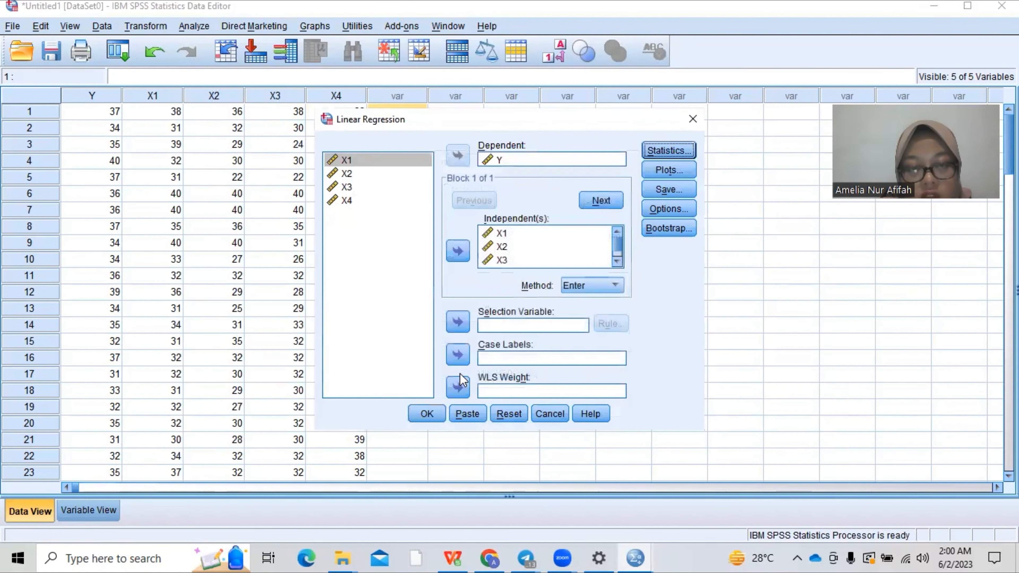
click(438, 408)
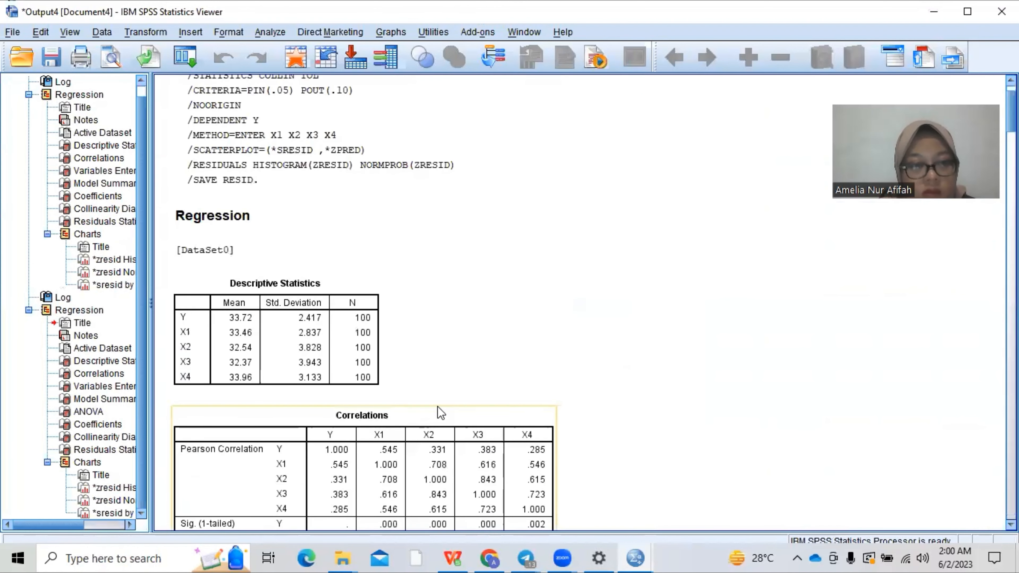
- Examine the ANOVA, coefficients and model summary tables of the newest regression, including the Durbin-Watson value
scroll(437, 406, up, 2)
scroll(437, 406, down, 20)
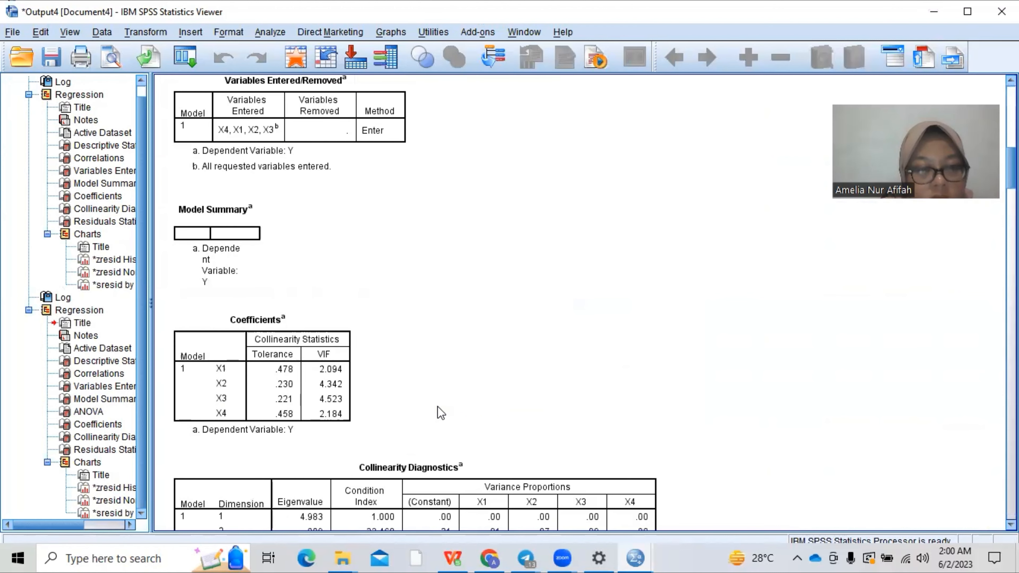
scroll(437, 406, down, 10)
click(181, 242)
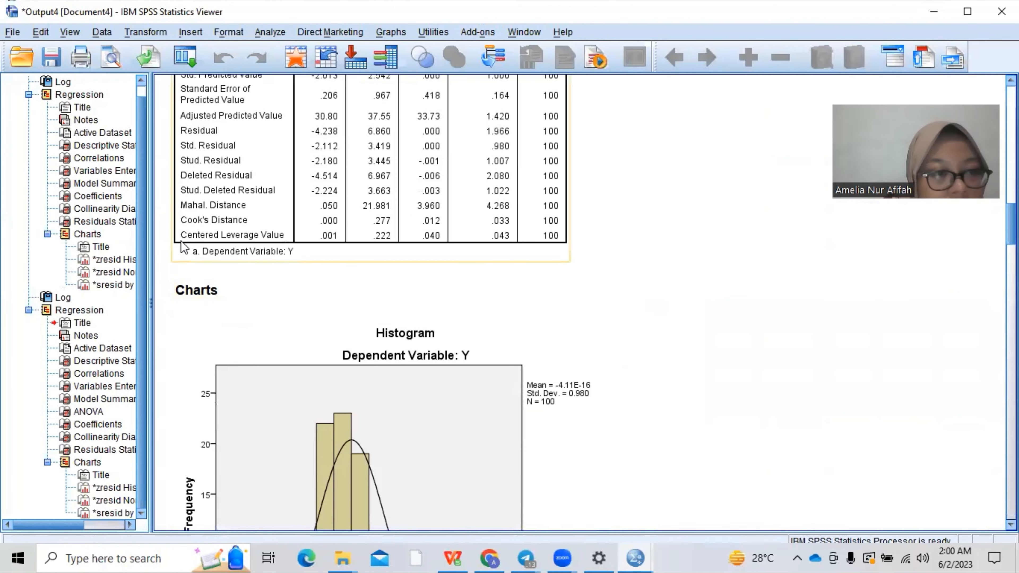
click(296, 292)
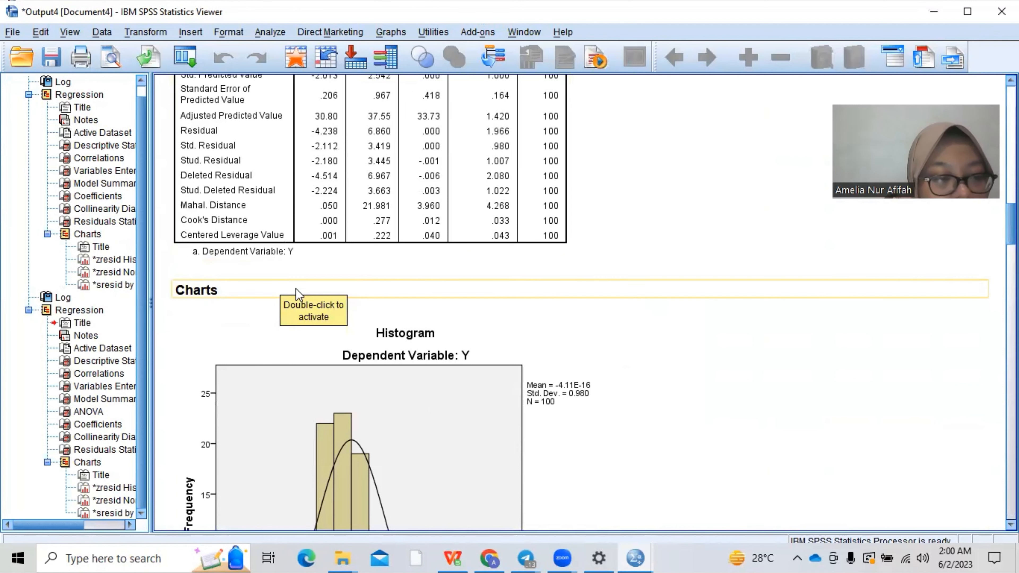
click(88, 411)
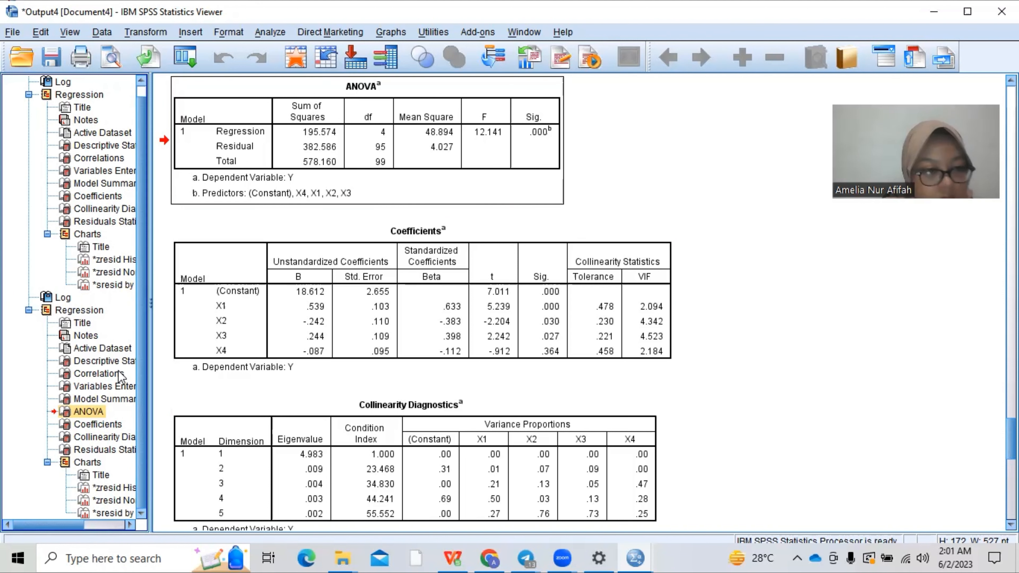
click(105, 425)
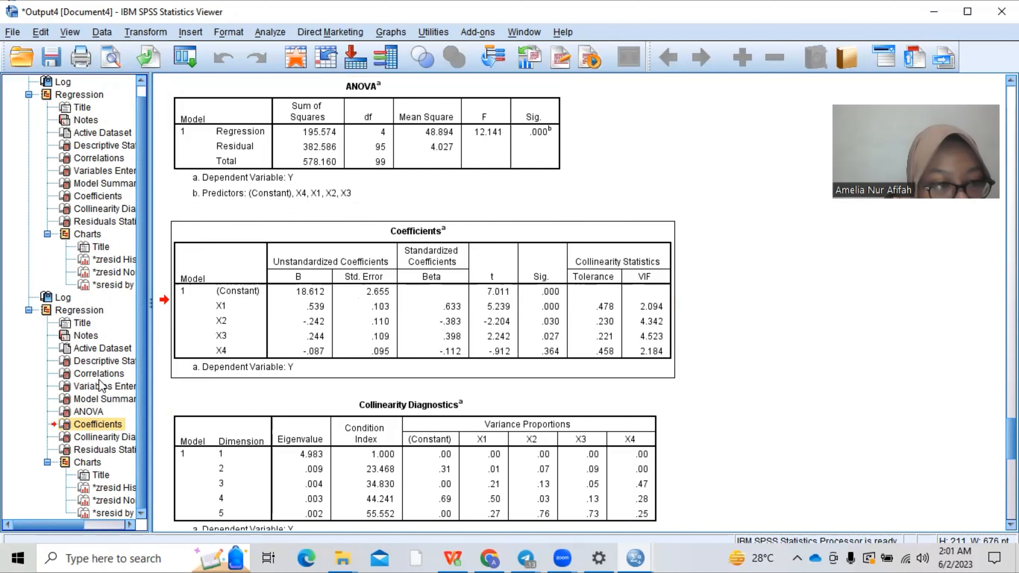
click(100, 399)
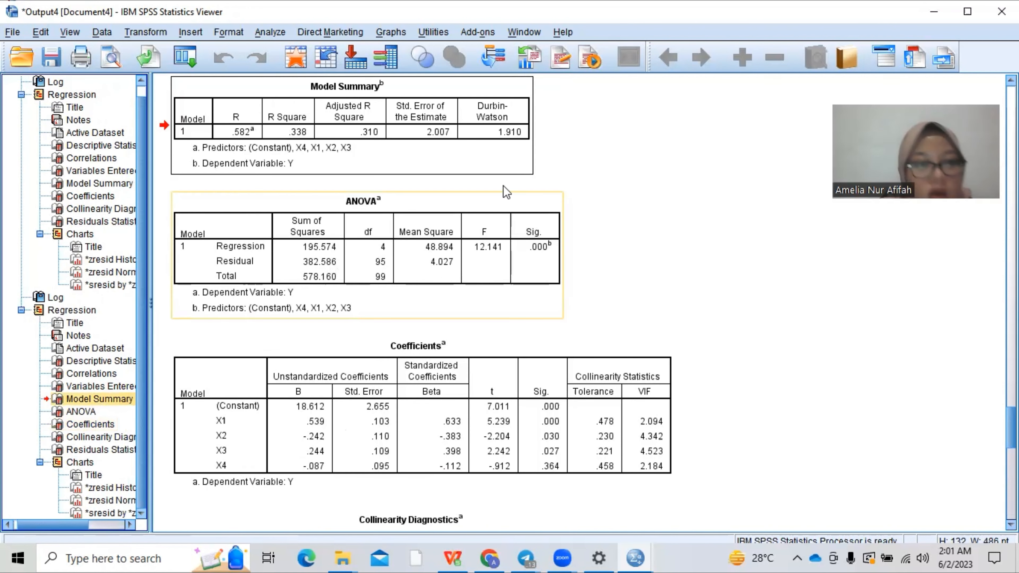